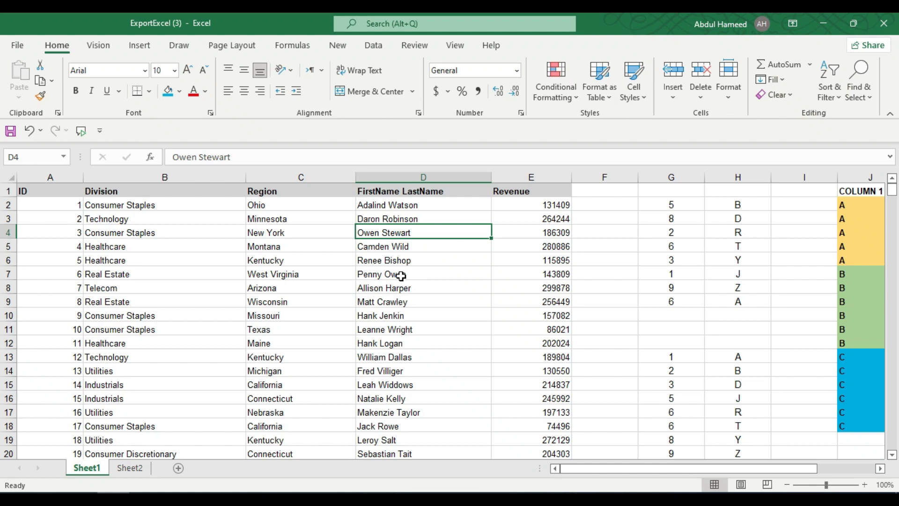
Compare the unsorted numbers and letters in G2:H9 with the ordered lists in G13:H20.
{"action": "scroll", "coordinate": [518, 351], "scroll_direction": "down", "scroll_amount": 1}
{"action": "scroll", "coordinate": [719, 245], "scroll_direction": "up", "scroll_amount": 1}
{"action": "left_click_drag", "start_coordinate": [739, 205], "coordinate": [743, 300]}
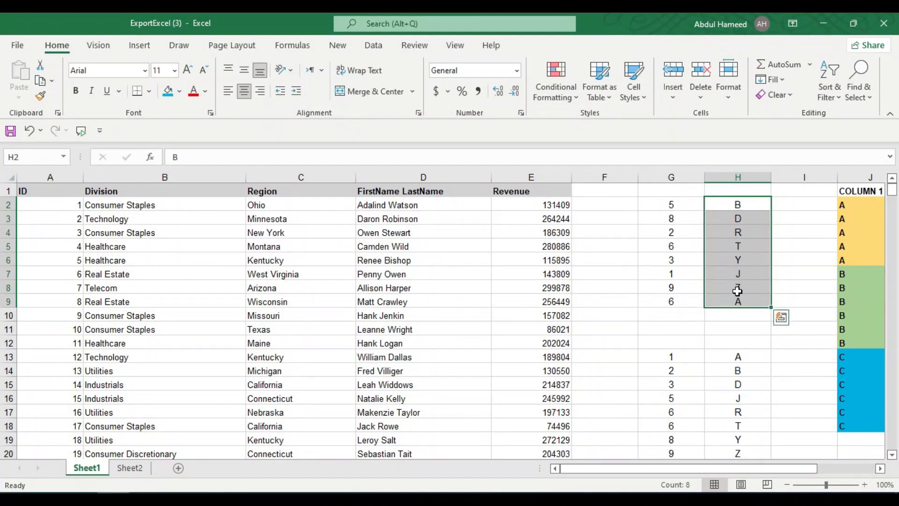
{"action": "scroll", "coordinate": [738, 292], "scroll_direction": "down", "scroll_amount": 2}
{"action": "left_click_drag", "start_coordinate": [736, 274], "coordinate": [740, 370]}
{"action": "left_click", "coordinate": [742, 276]}
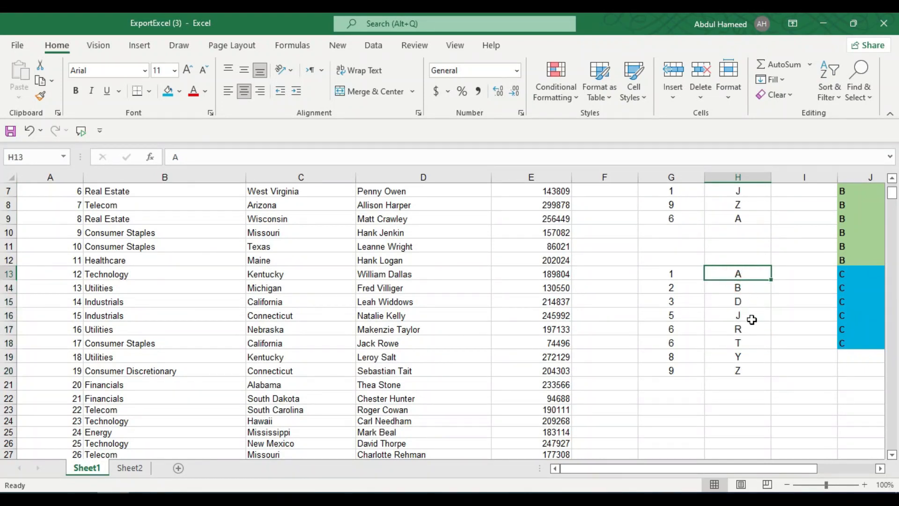
{"action": "scroll", "coordinate": [678, 320], "scroll_direction": "up", "scroll_amount": 2}
{"action": "left_click_drag", "start_coordinate": [671, 205], "coordinate": [669, 301]}
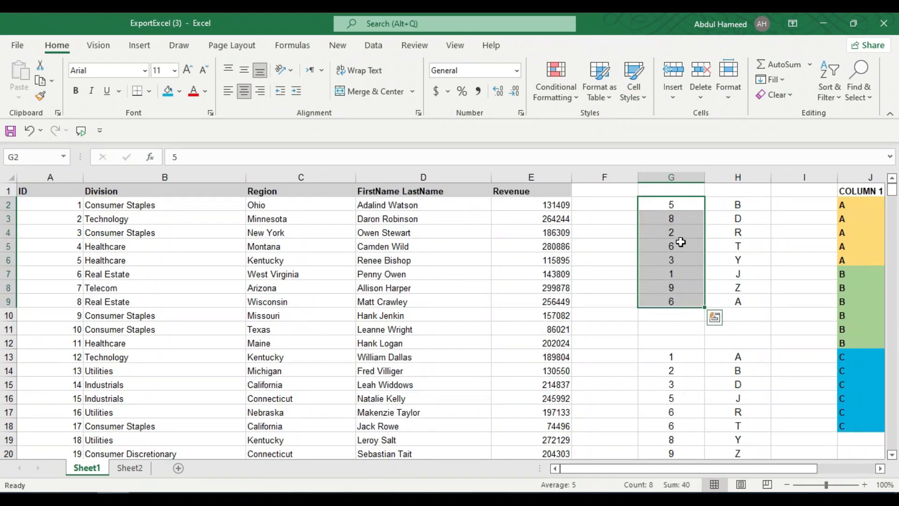
{"action": "left_click", "coordinate": [671, 276]}
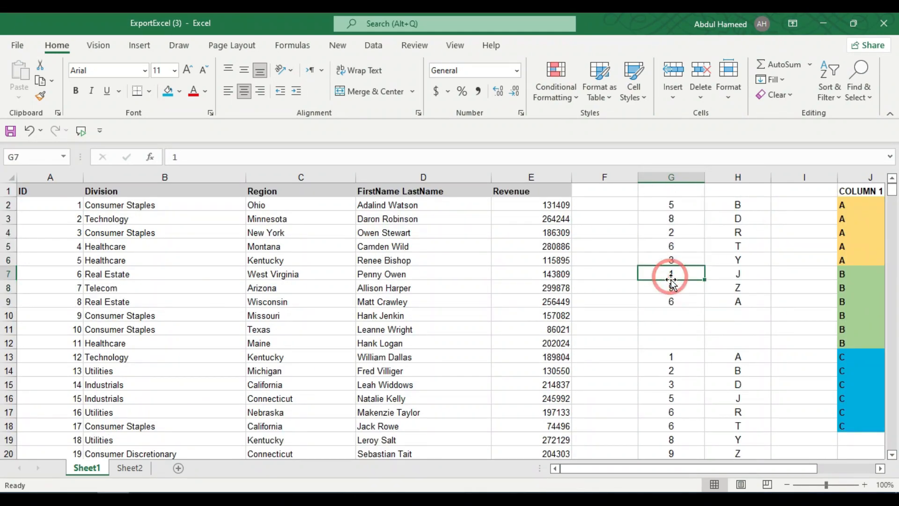
{"action": "left_click", "coordinate": [669, 204]}
{"action": "left_click", "coordinate": [670, 289]}
{"action": "scroll", "coordinate": [668, 234], "scroll_direction": "down", "scroll_amount": 2}
{"action": "left_click_drag", "start_coordinate": [671, 278], "coordinate": [677, 370]}
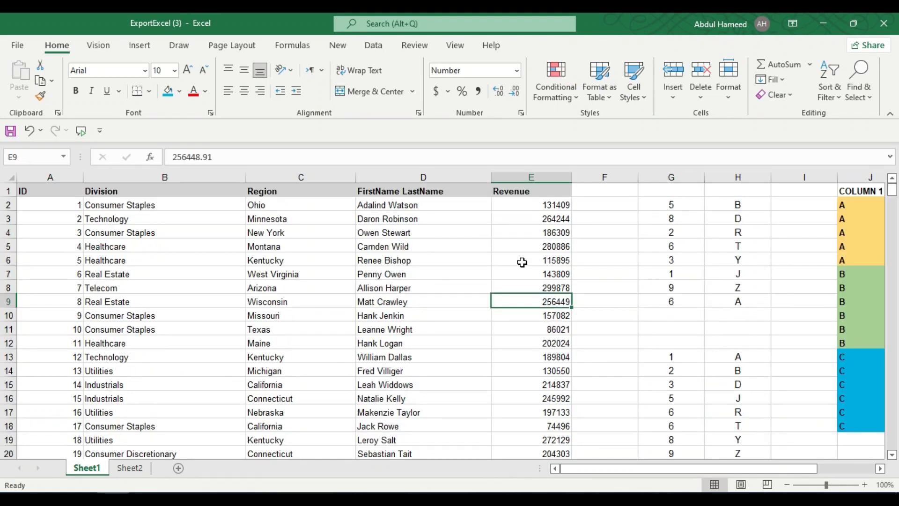
Examine the different places that offer sort and filter commands for a cell in the data table.
{"action": "left_click", "coordinate": [529, 343]}
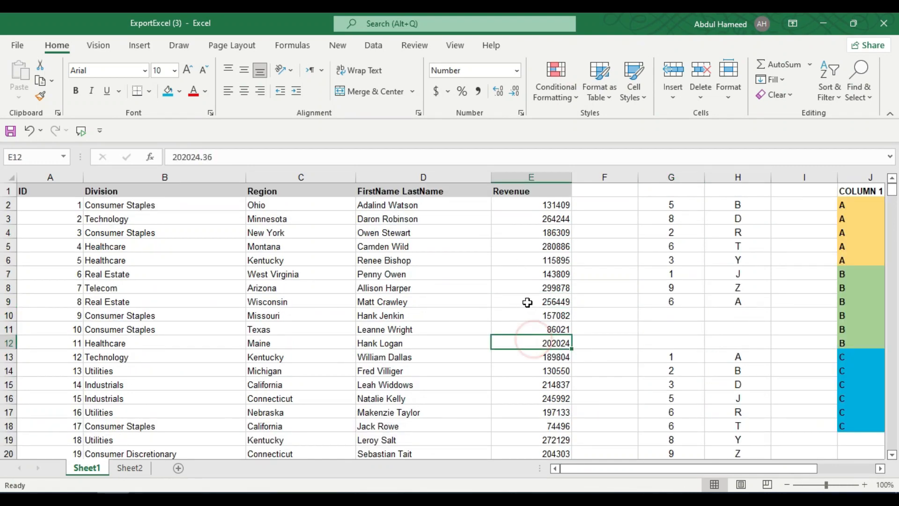
{"action": "left_click", "coordinate": [537, 369]}
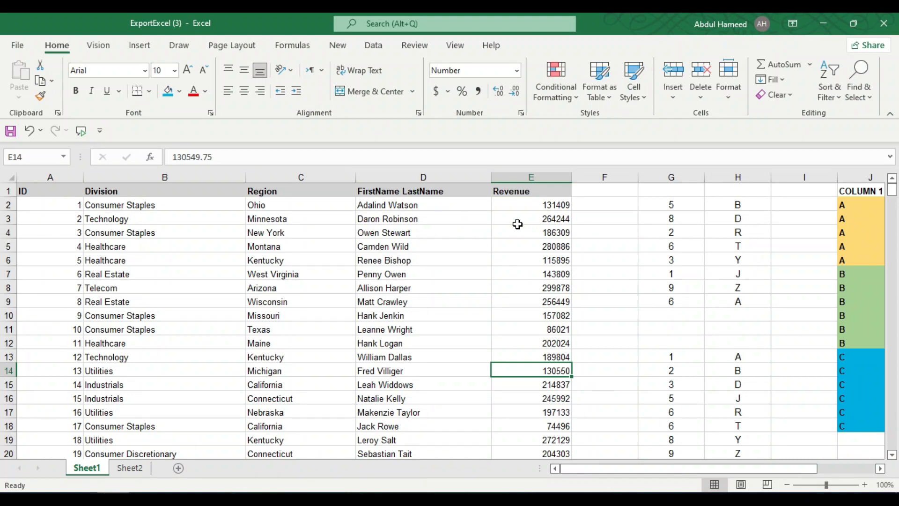
{"action": "left_click", "coordinate": [376, 296]}
{"action": "left_click", "coordinate": [65, 52]}
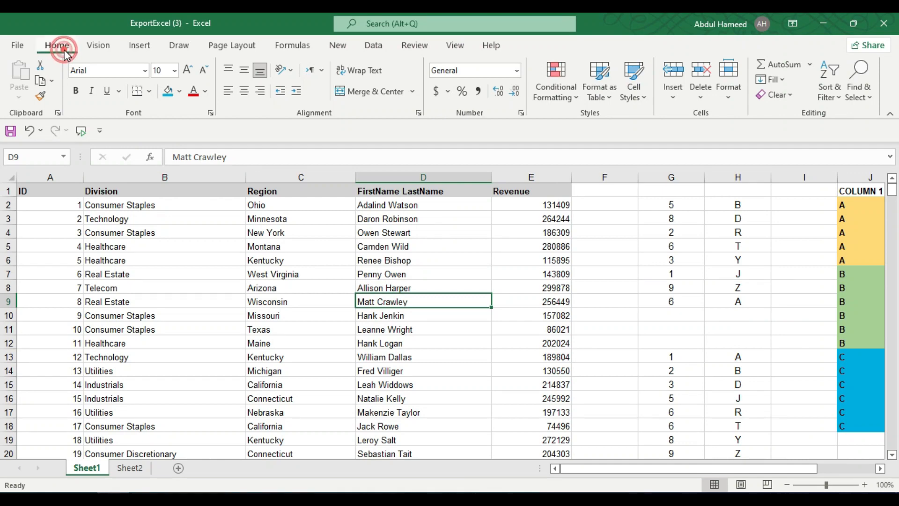
{"action": "left_click", "coordinate": [826, 96]}
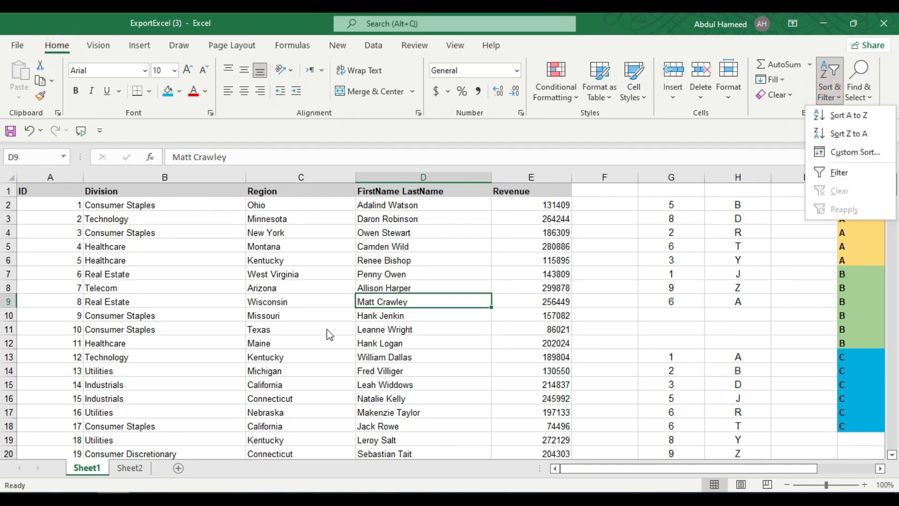
{"action": "left_click", "coordinate": [386, 308]}
{"action": "left_click", "coordinate": [371, 45]}
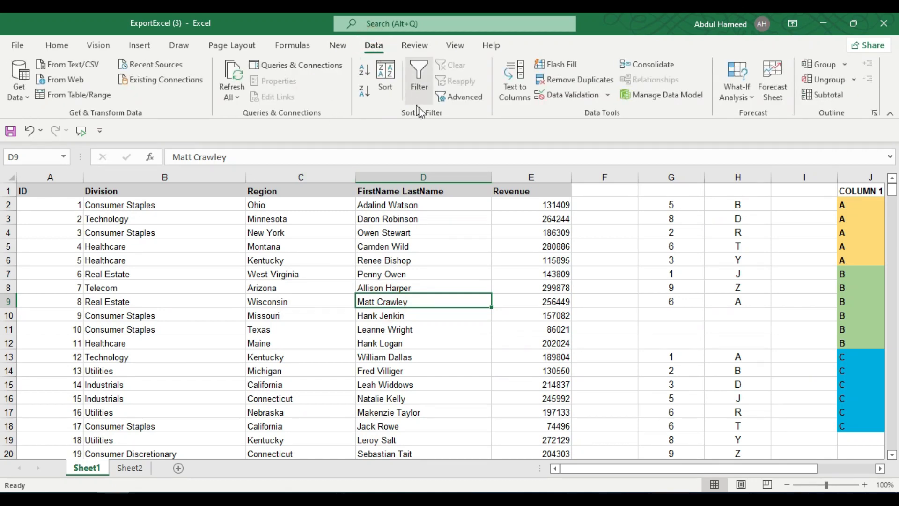
{"action": "left_click", "coordinate": [390, 271]}
{"action": "right_click", "coordinate": [382, 291]}
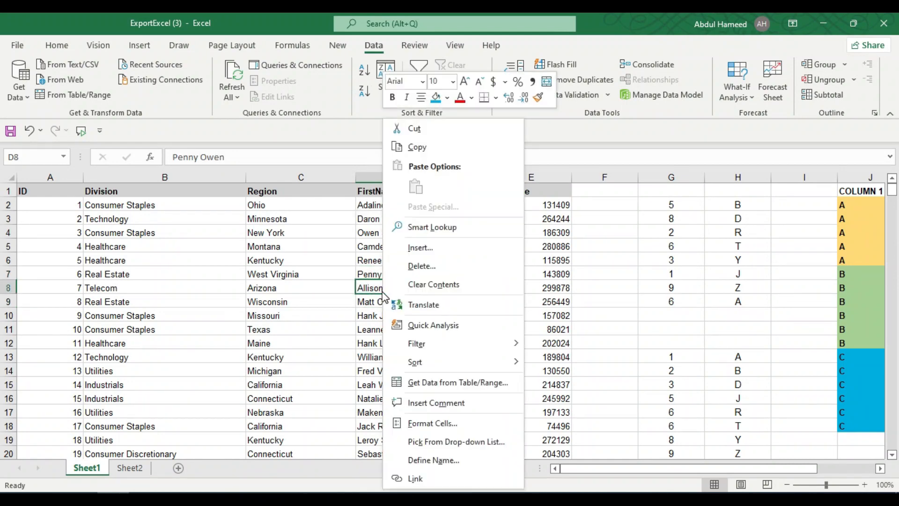
{"action": "mouse_move", "coordinate": [437, 368]}
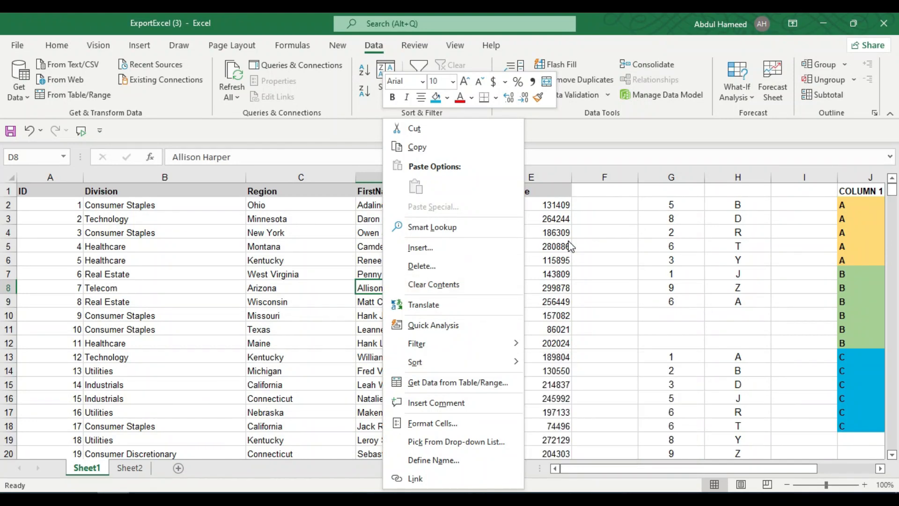
{"action": "key", "text": "Escape"}
Sort the data table by the Revenue column from largest to smallest.
{"action": "left_click", "coordinate": [514, 333]}
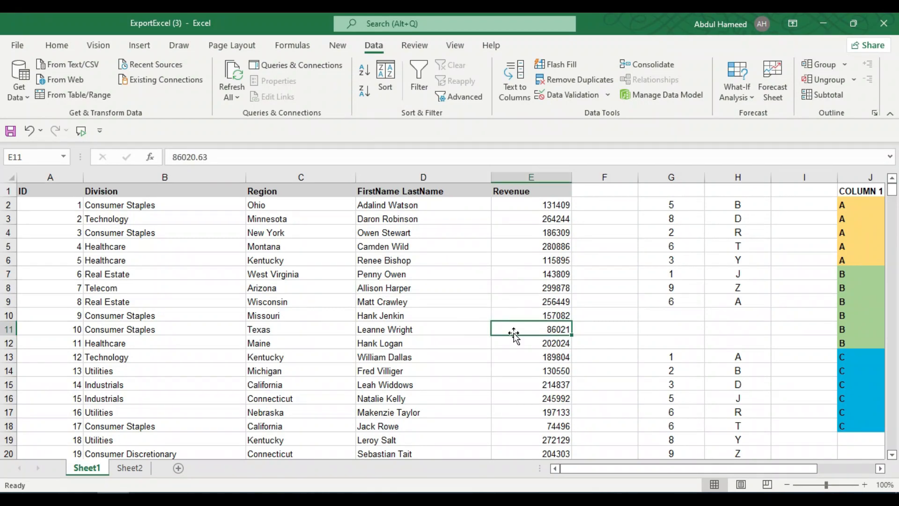
{"action": "left_click", "coordinate": [529, 368]}
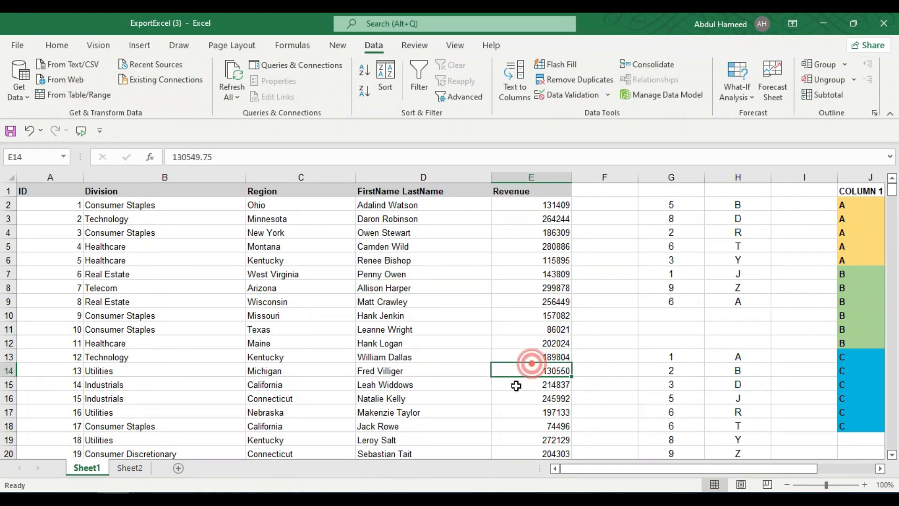
{"action": "left_click", "coordinate": [527, 343]}
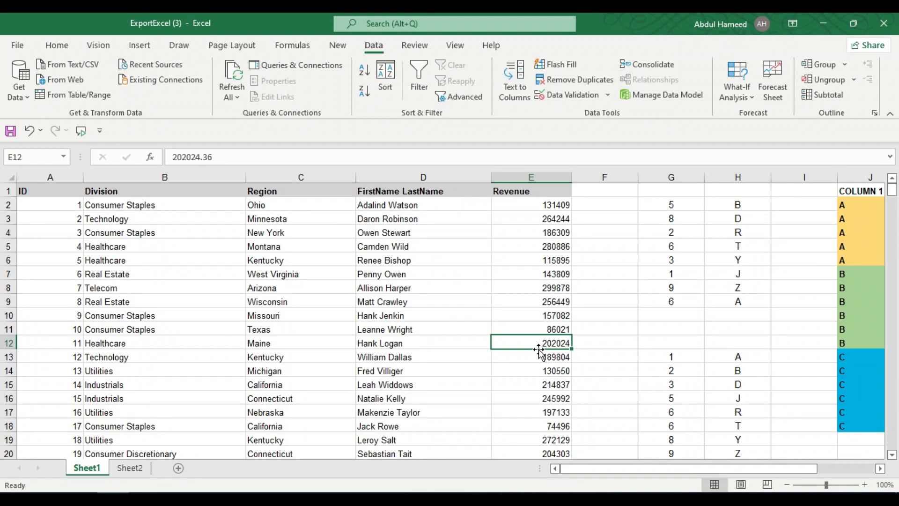
{"action": "right_click", "coordinate": [524, 311]}
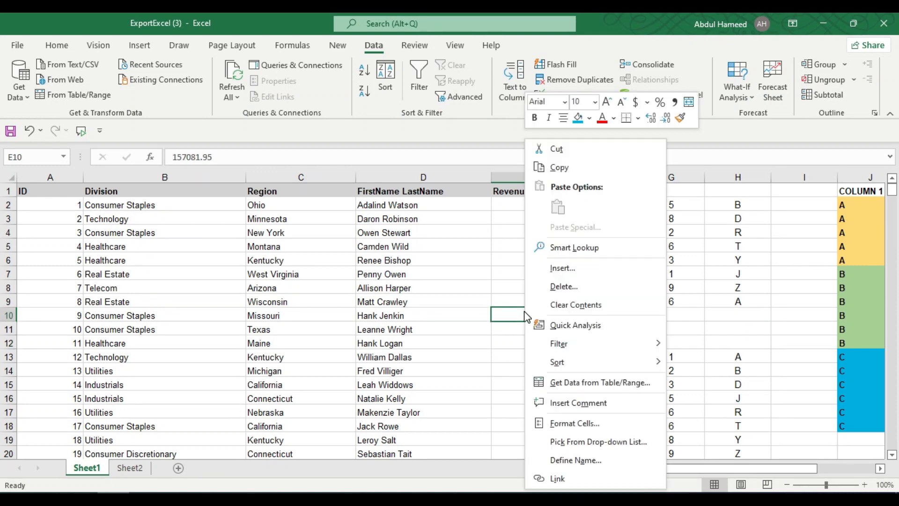
{"action": "mouse_move", "coordinate": [555, 361]}
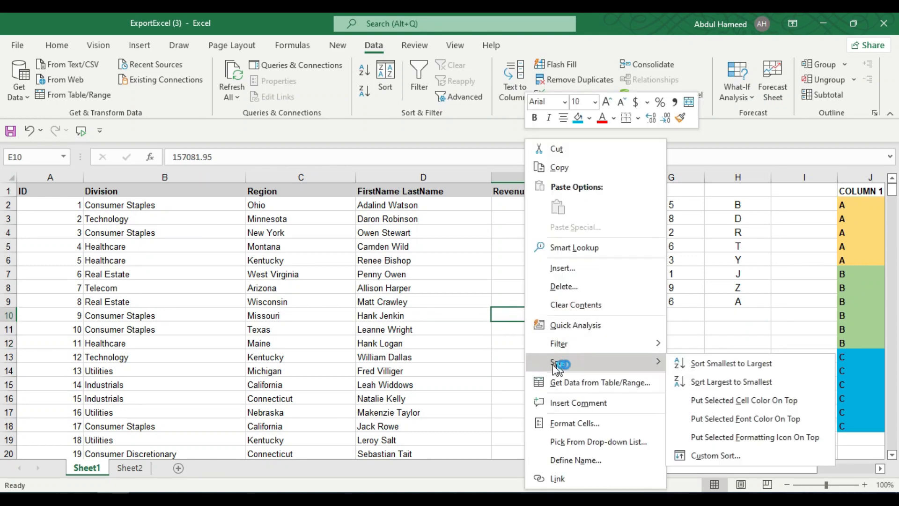
{"action": "left_click", "coordinate": [707, 383]}
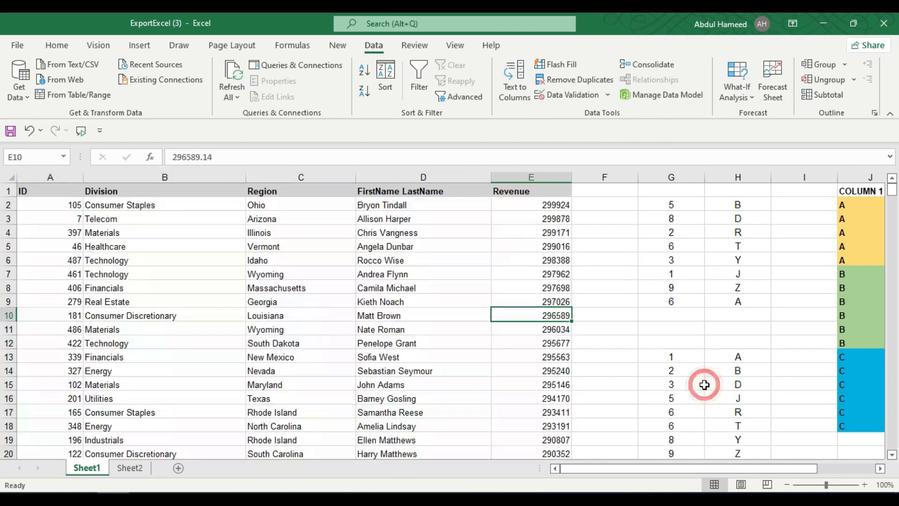
Examine the order of the Revenue values from the first rows far down the table.
{"action": "left_click", "coordinate": [548, 206]}
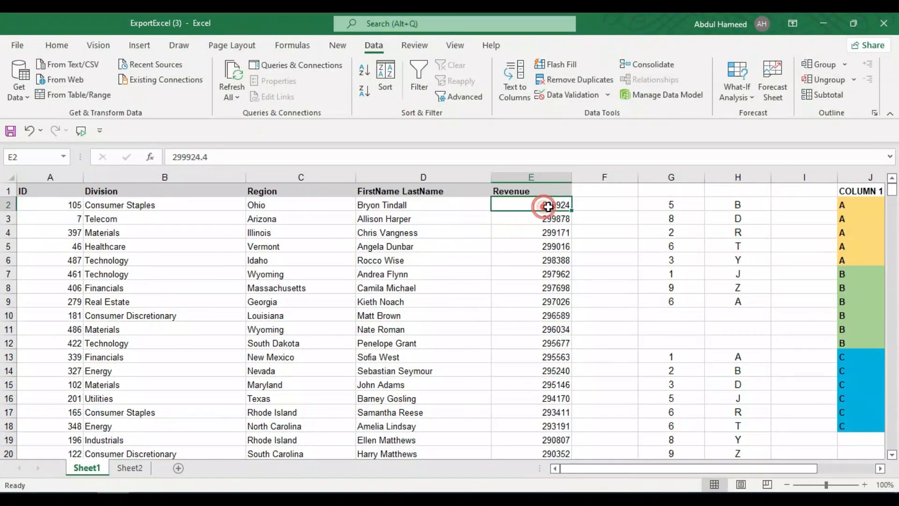
{"action": "left_click", "coordinate": [523, 220]}
{"action": "left_click", "coordinate": [536, 233]}
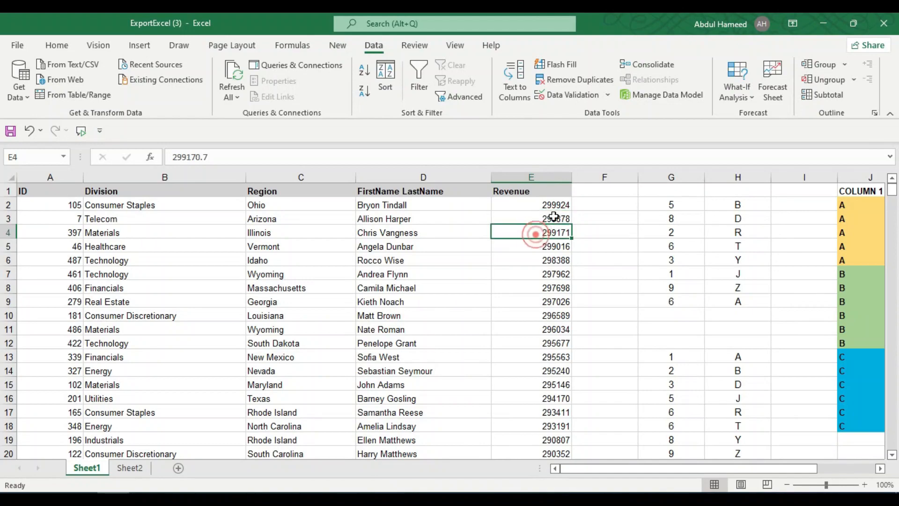
{"action": "scroll", "coordinate": [533, 371], "scroll_direction": "down", "scroll_amount": 20}
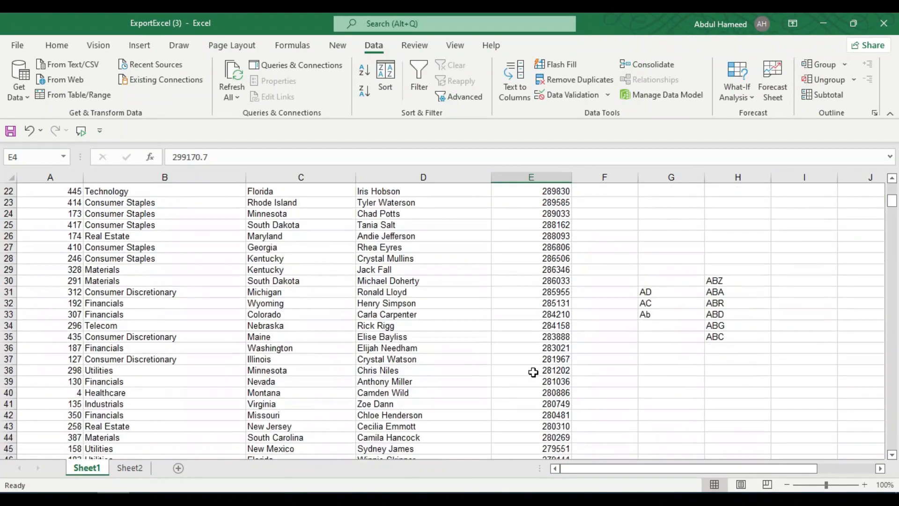
{"action": "scroll", "coordinate": [533, 372], "scroll_direction": "down", "scroll_amount": 20}
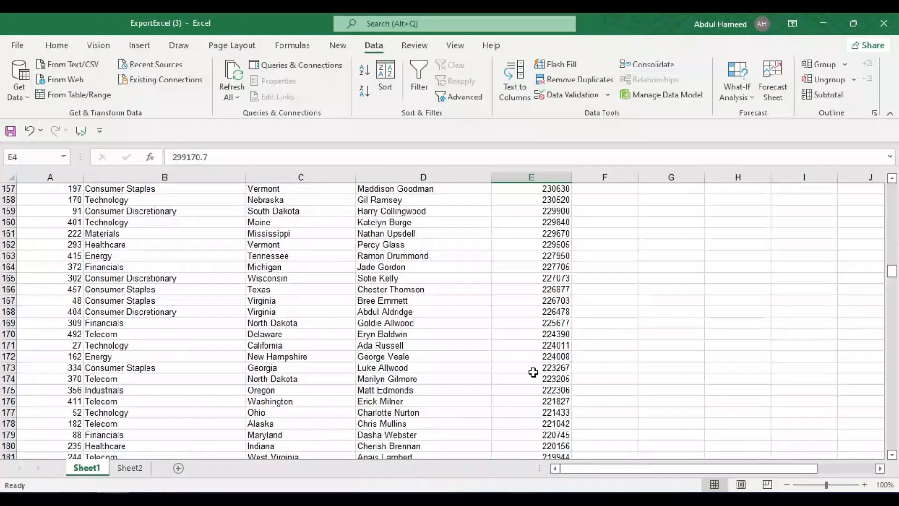
{"action": "scroll", "coordinate": [512, 272], "scroll_direction": "up", "scroll_amount": 20}
{"action": "scroll", "coordinate": [614, 295], "scroll_direction": "down", "scroll_amount": 1}
{"action": "scroll", "coordinate": [618, 301], "scroll_direction": "up", "scroll_amount": 1}
Sort only the numbers in G2:G9 from largest to smallest, continuing with the current selection.
{"action": "left_click_drag", "start_coordinate": [679, 202], "coordinate": [672, 302]}
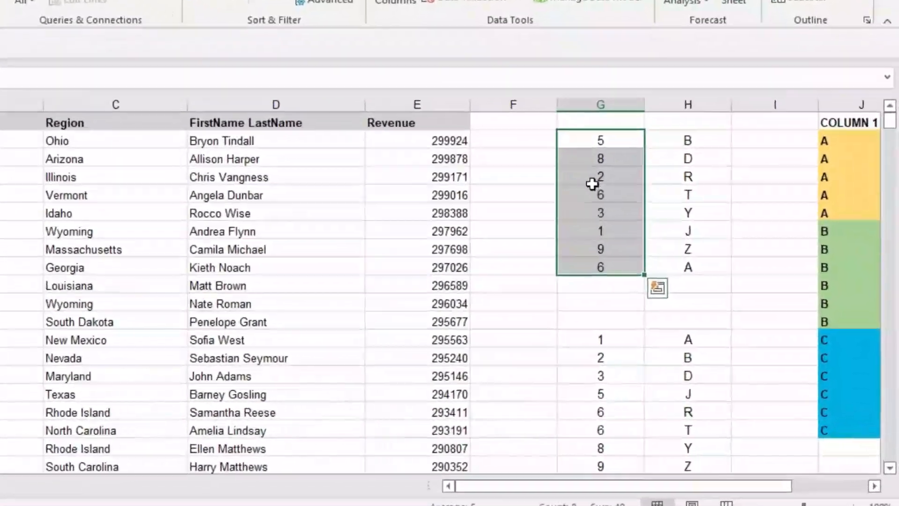
{"action": "right_click", "coordinate": [592, 184]}
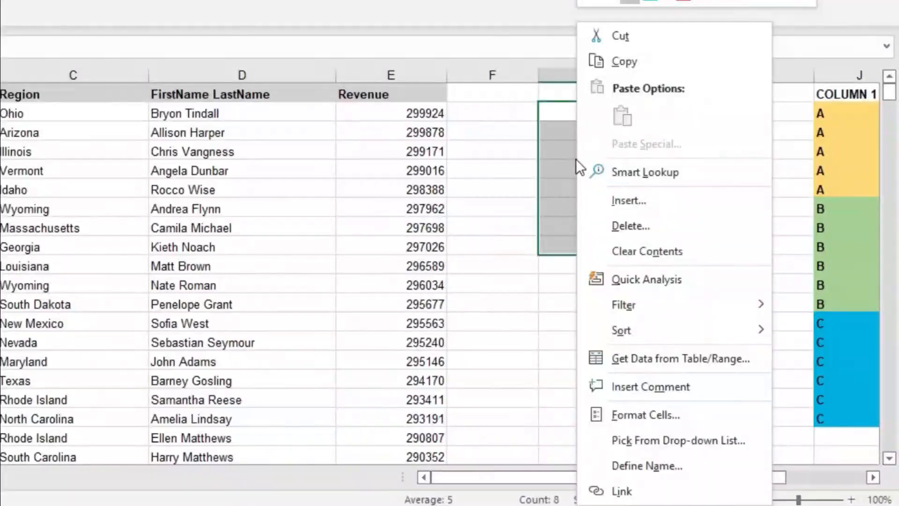
{"action": "mouse_move", "coordinate": [661, 350]}
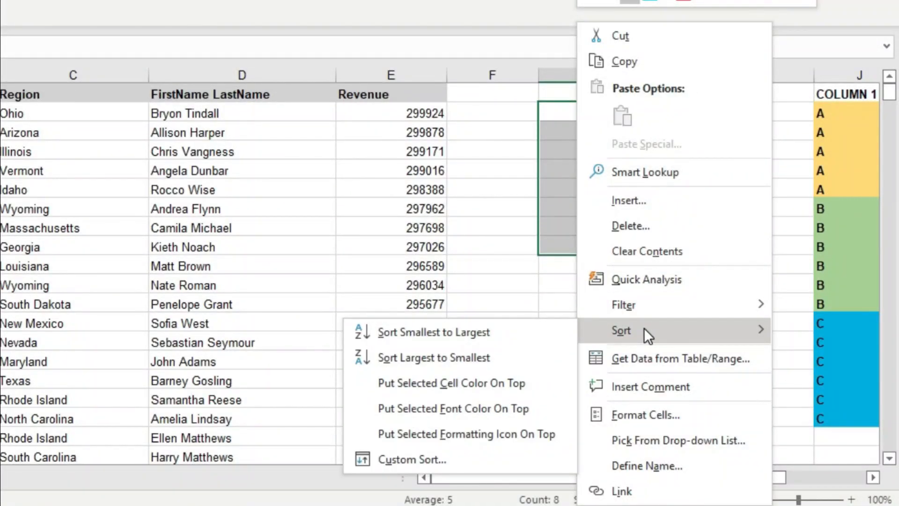
{"action": "left_click", "coordinate": [411, 363]}
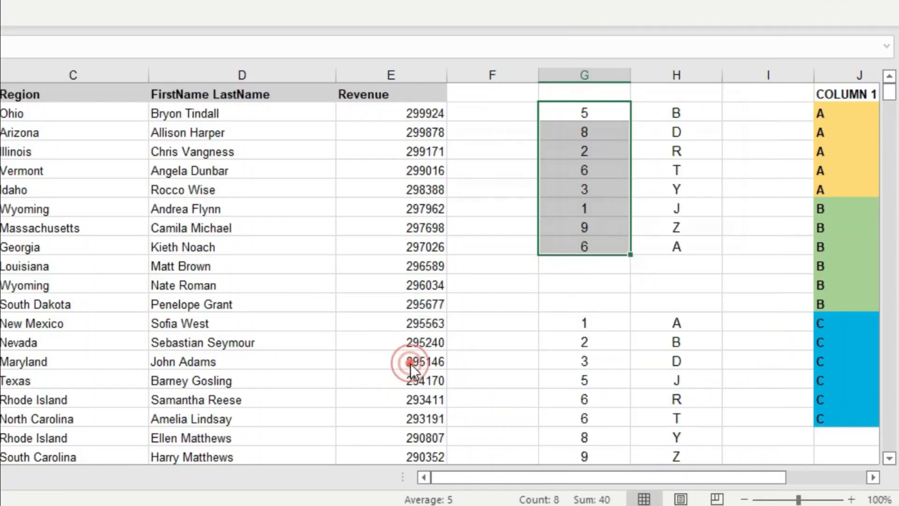
{"action": "left_click", "coordinate": [465, 201]}
{"action": "left_click", "coordinate": [632, 231]}
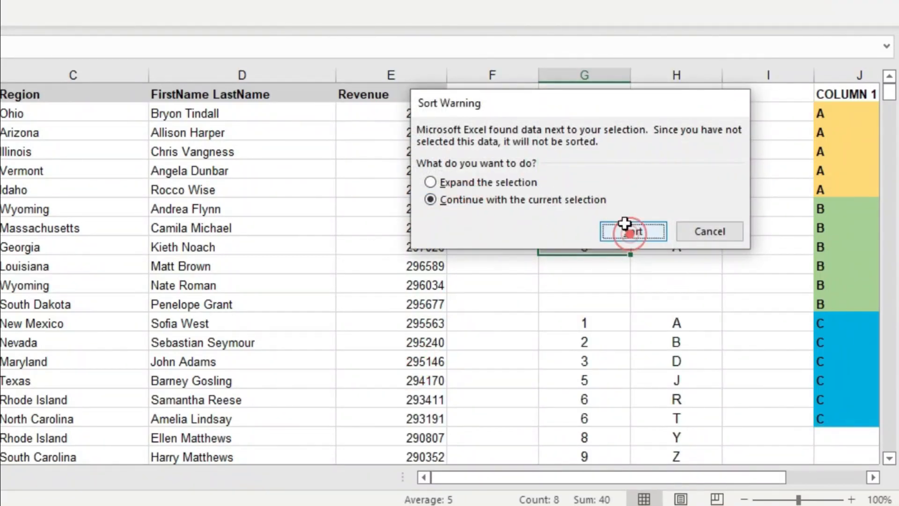
Check the order of the numbers in G2:G9 from the first cell to the last.
{"action": "left_click", "coordinate": [583, 119]}
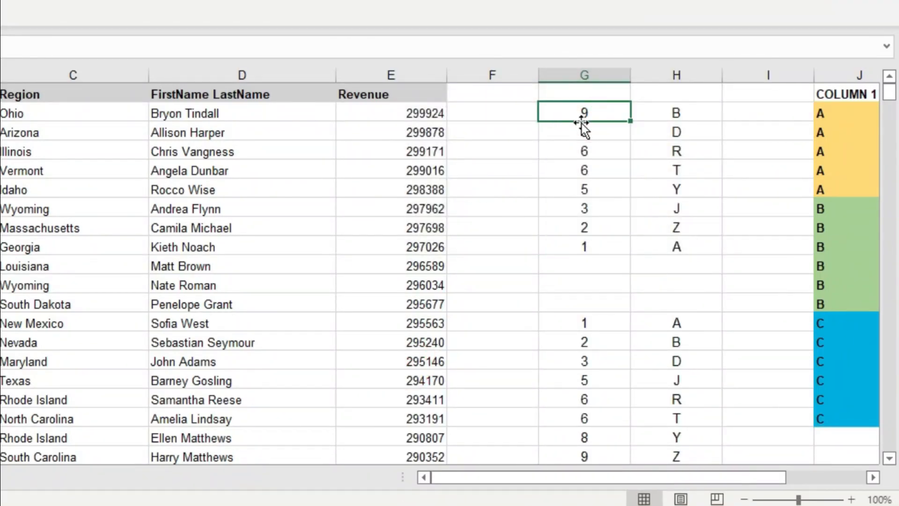
{"action": "left_click", "coordinate": [605, 115]}
{"action": "left_click", "coordinate": [589, 247]}
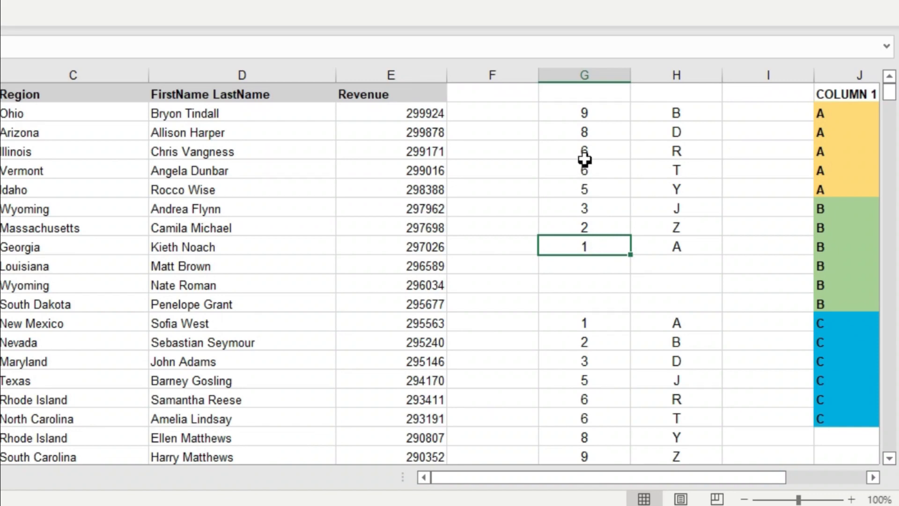
{"action": "left_click_drag", "start_coordinate": [579, 111], "coordinate": [576, 243]}
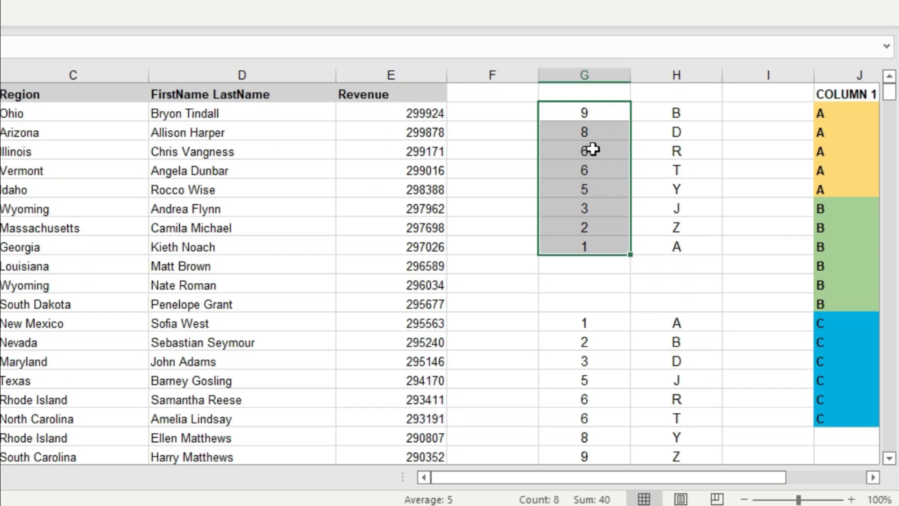
{"action": "right_click", "coordinate": [593, 150]}
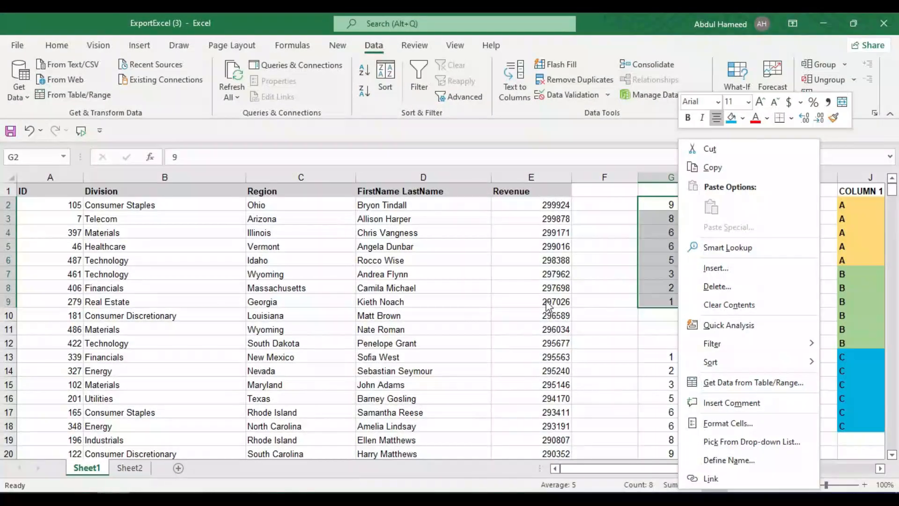
{"action": "left_click", "coordinate": [546, 303]}
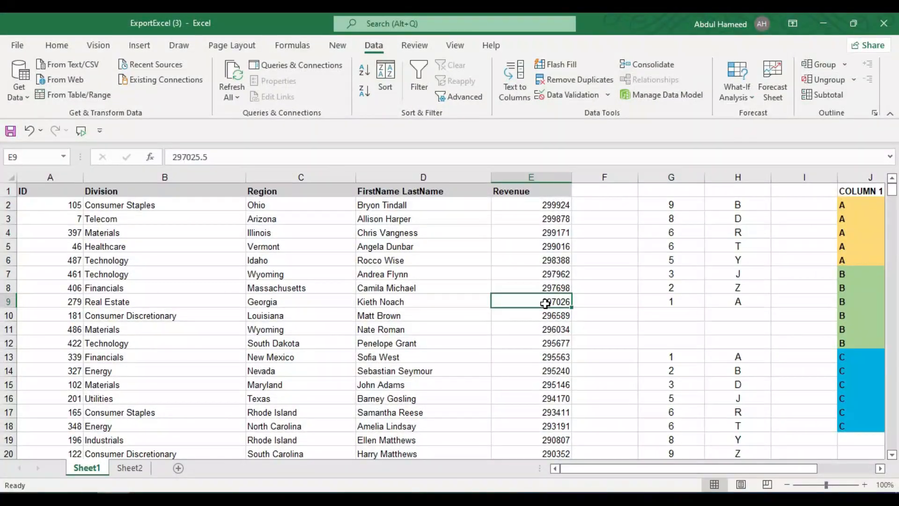
{"action": "left_click", "coordinate": [401, 271]}
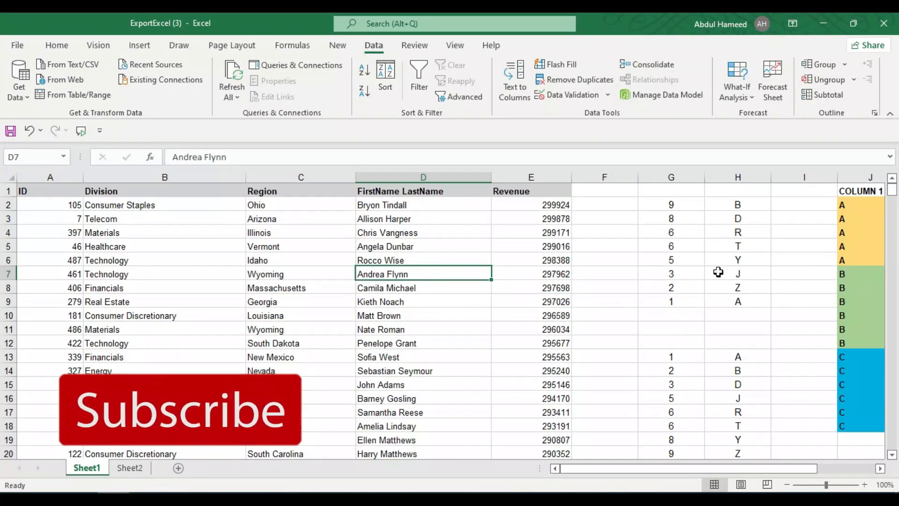
Sort only the letters in H2:H9 from A to Z, continuing with the current selection, and check their order.
{"action": "scroll", "coordinate": [718, 273], "scroll_direction": "down", "scroll_amount": 2}
{"action": "scroll", "coordinate": [734, 292], "scroll_direction": "up", "scroll_amount": 2}
{"action": "left_click_drag", "start_coordinate": [739, 204], "coordinate": [739, 305]}
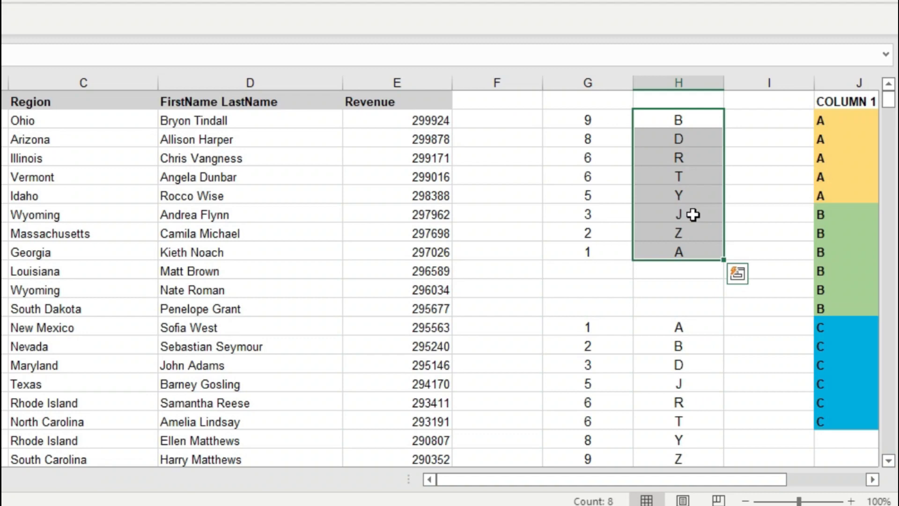
{"action": "right_click", "coordinate": [682, 131]}
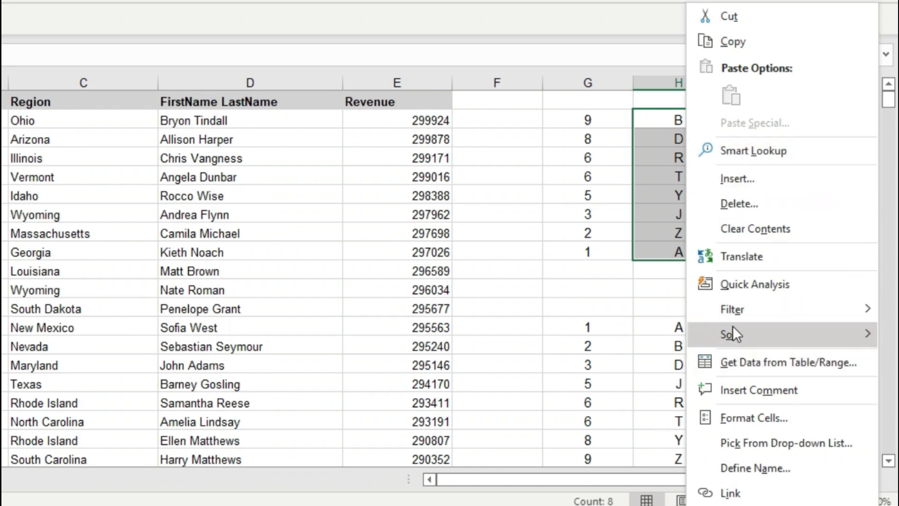
{"action": "mouse_move", "coordinate": [734, 328]}
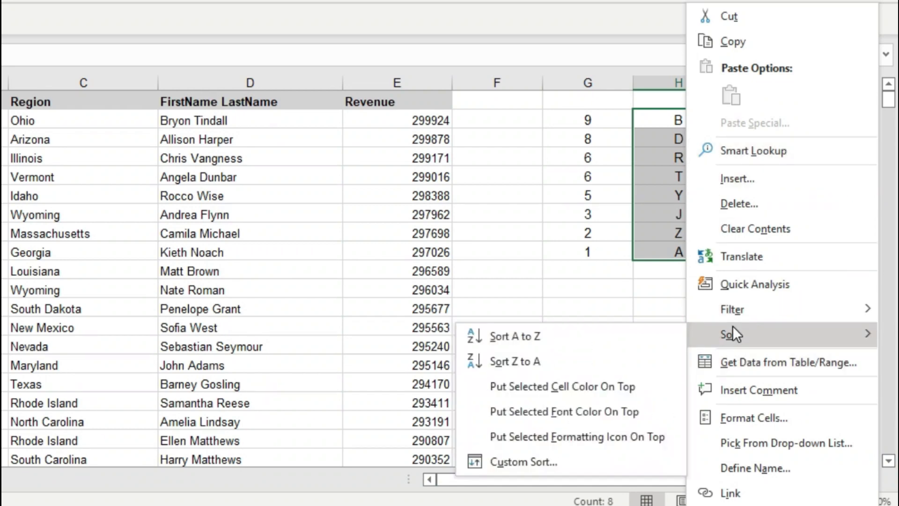
{"action": "left_click", "coordinate": [519, 338]}
{"action": "left_click", "coordinate": [484, 205]}
{"action": "left_click", "coordinate": [623, 233]}
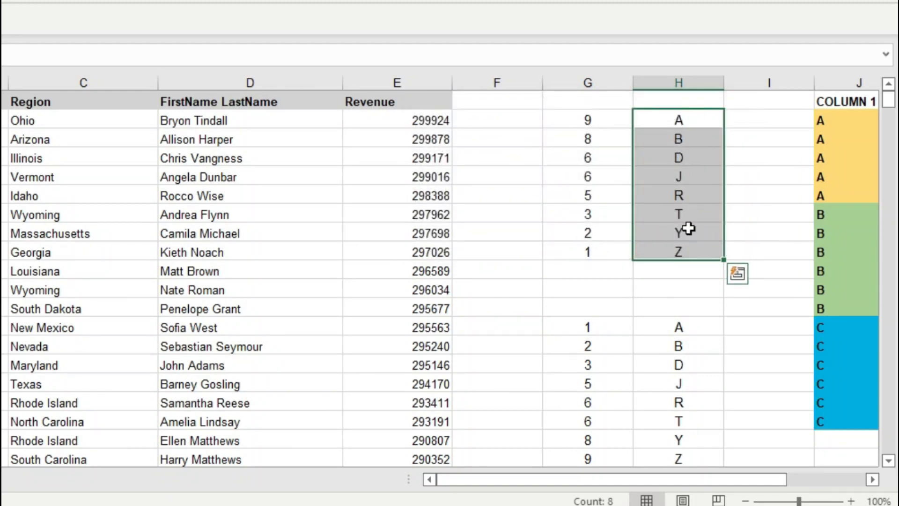
{"action": "left_click", "coordinate": [677, 120]}
{"action": "left_click", "coordinate": [687, 139]}
{"action": "left_click", "coordinate": [690, 158]}
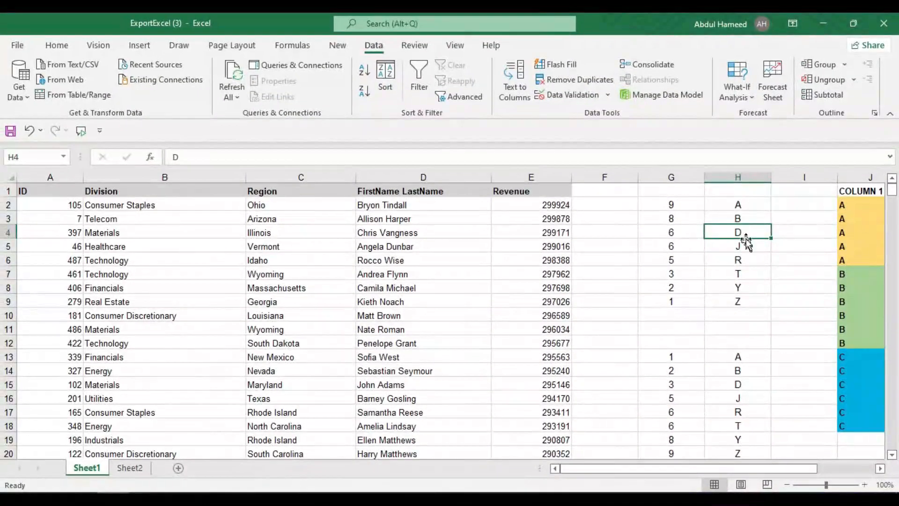
Sort the data table by the FirstName LastName column from A to Z.
{"action": "left_click", "coordinate": [512, 234]}
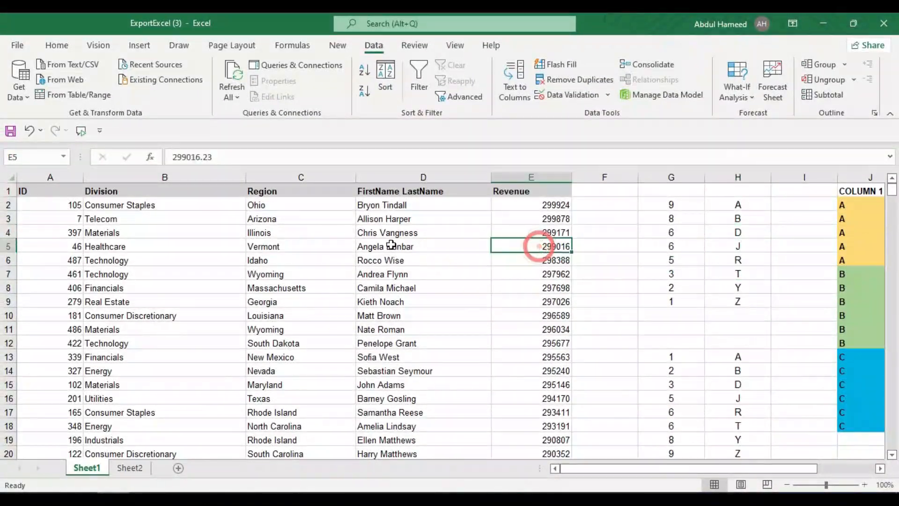
{"action": "left_click", "coordinate": [358, 234]}
{"action": "right_click", "coordinate": [389, 245]}
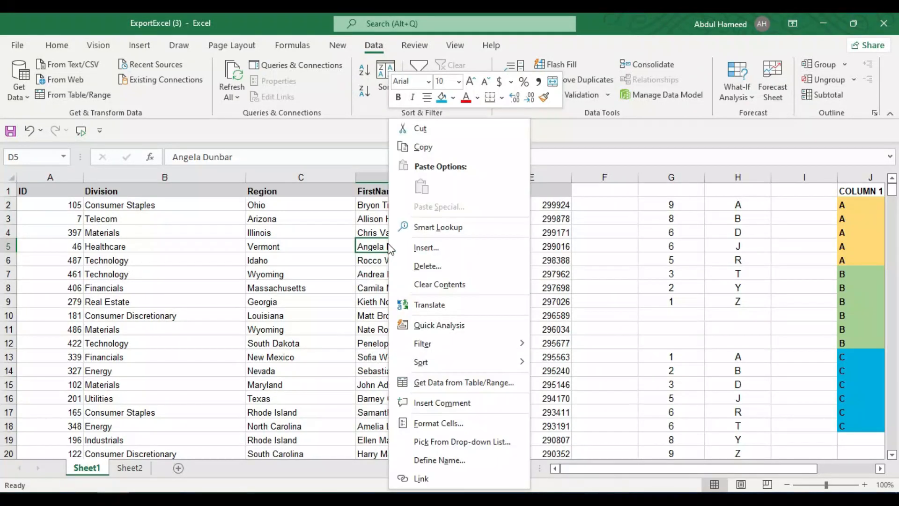
{"action": "mouse_move", "coordinate": [515, 362]}
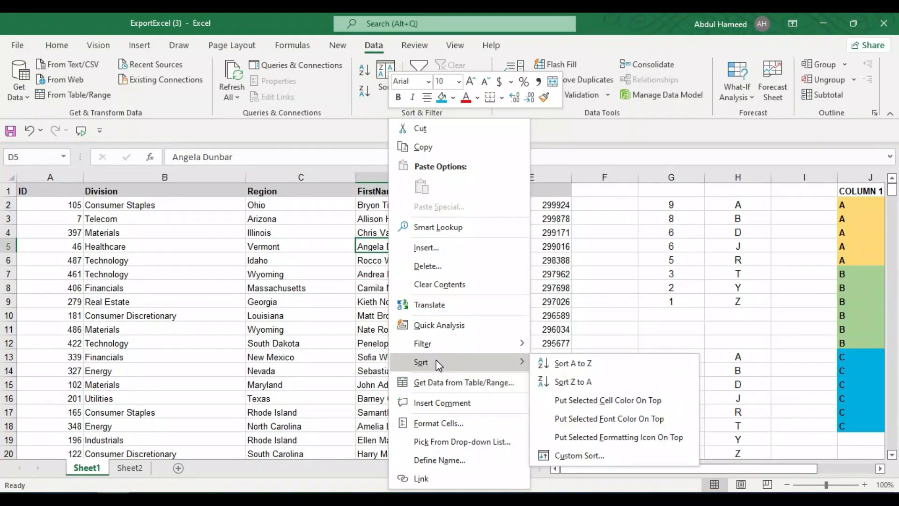
{"action": "left_click", "coordinate": [572, 363]}
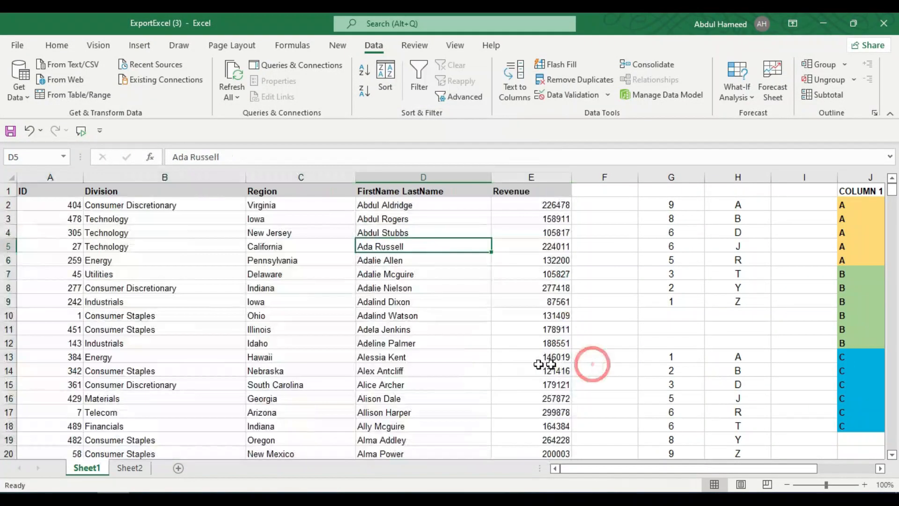
Examine the alphabetical order of the FirstName LastName column from the first rows far down the table.
{"action": "left_click", "coordinate": [388, 288]}
{"action": "left_click_drag", "start_coordinate": [364, 206], "coordinate": [434, 381]}
{"action": "scroll", "coordinate": [431, 297], "scroll_direction": "down", "scroll_amount": 7}
{"action": "scroll", "coordinate": [374, 296], "scroll_direction": "down", "scroll_amount": 9}
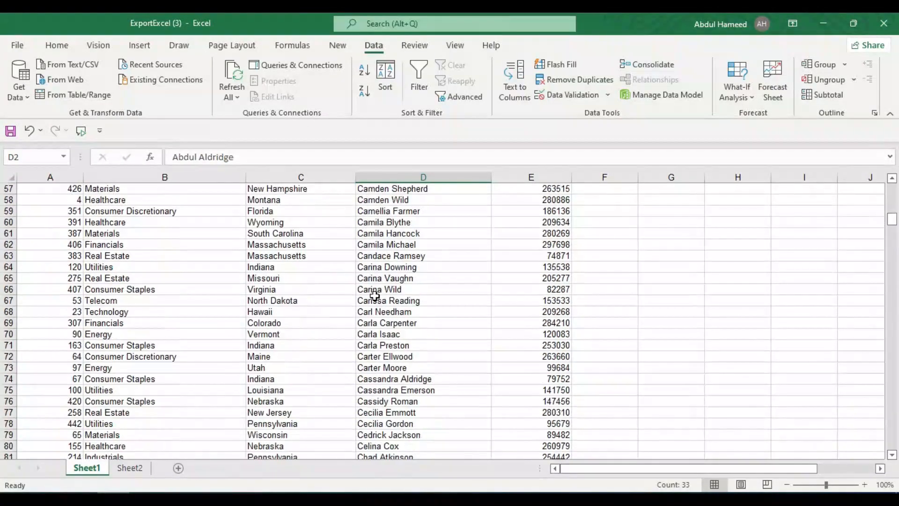
{"action": "scroll", "coordinate": [374, 297], "scroll_direction": "up", "scroll_amount": 5}
{"action": "scroll", "coordinate": [375, 296], "scroll_direction": "down", "scroll_amount": 2}
{"action": "scroll", "coordinate": [374, 296], "scroll_direction": "down", "scroll_amount": 3}
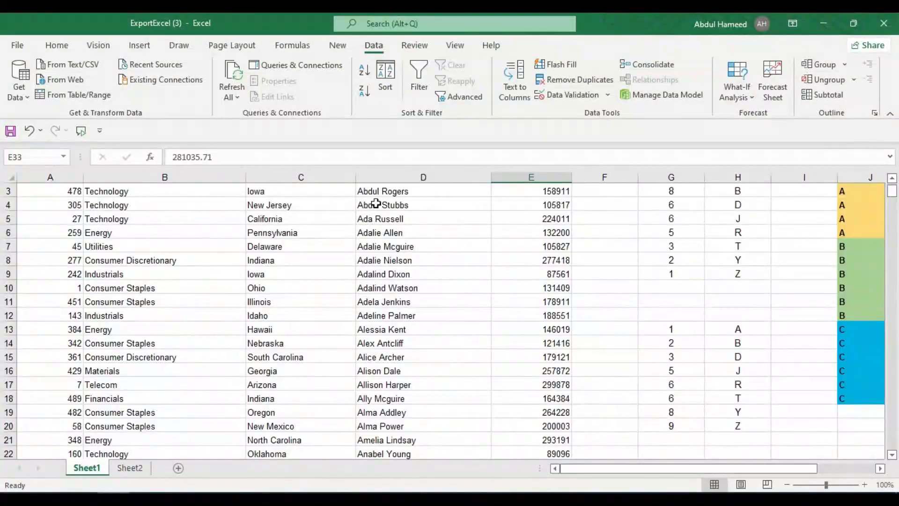
{"action": "scroll", "coordinate": [375, 211], "scroll_direction": "up", "scroll_amount": 1}
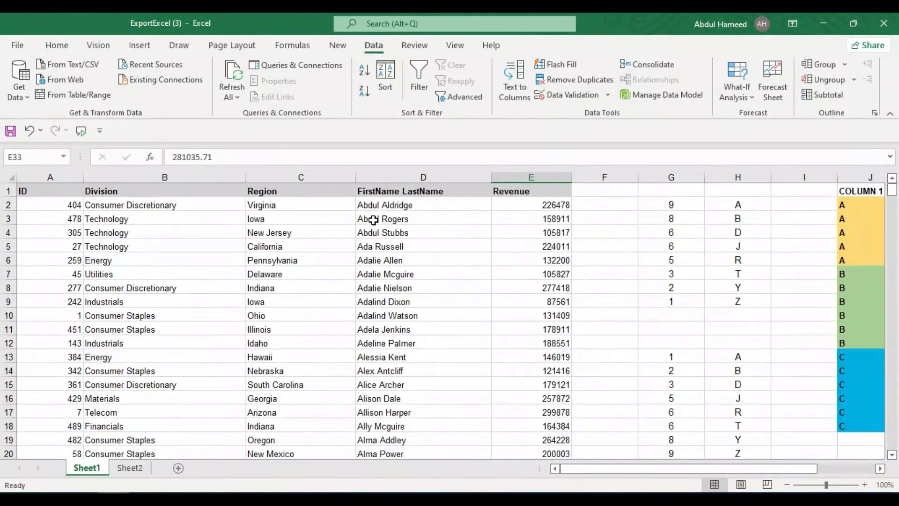
{"action": "left_click_drag", "start_coordinate": [372, 205], "coordinate": [383, 395]}
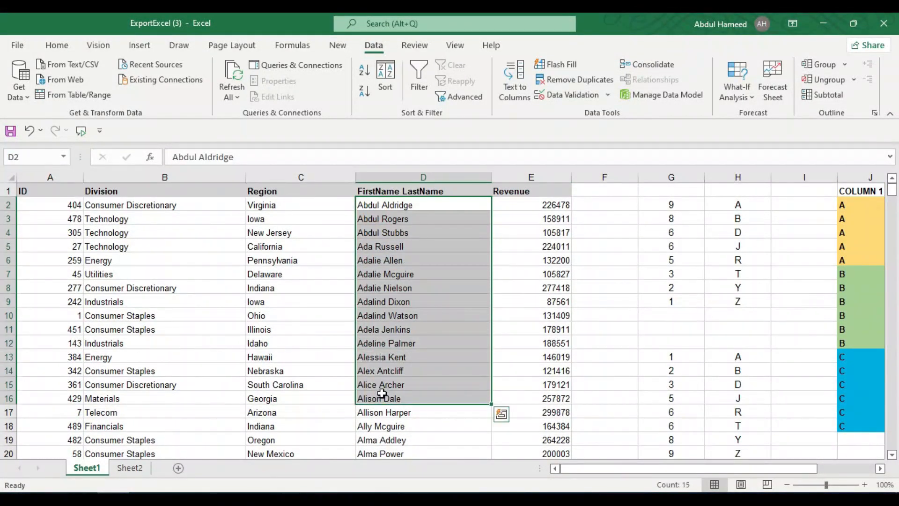
{"action": "scroll", "coordinate": [383, 393], "scroll_direction": "down", "scroll_amount": 3}
{"action": "scroll", "coordinate": [383, 394], "scroll_direction": "down", "scroll_amount": 3}
Examine the text entries in G31:G33 at a larger zoom, comparing their second letters.
{"action": "left_click_drag", "start_coordinate": [655, 332], "coordinate": [655, 356]}
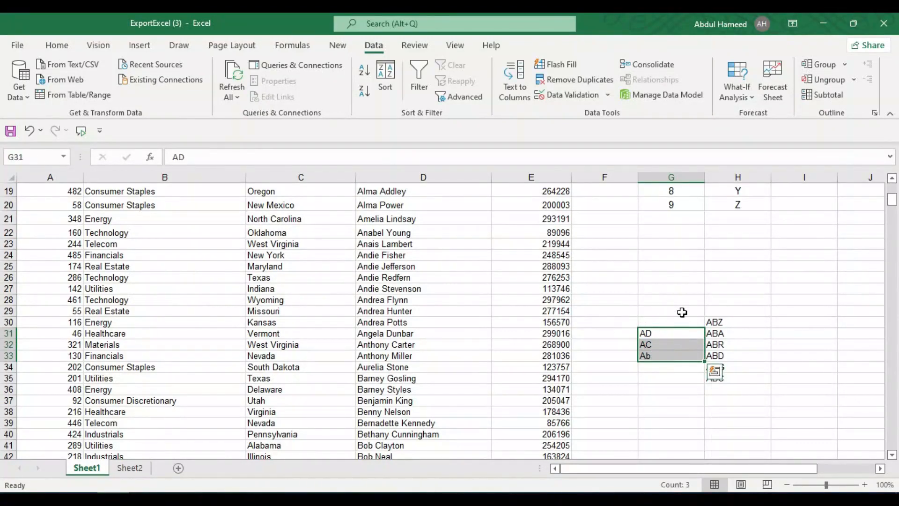
{"action": "scroll", "coordinate": [682, 313], "scroll_direction": "up", "scroll_amount": 7}
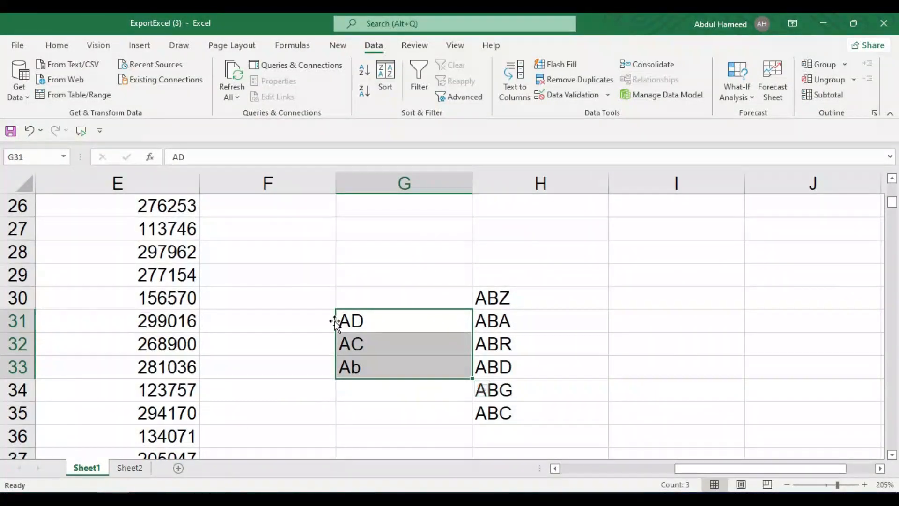
{"action": "left_click", "coordinate": [378, 344]}
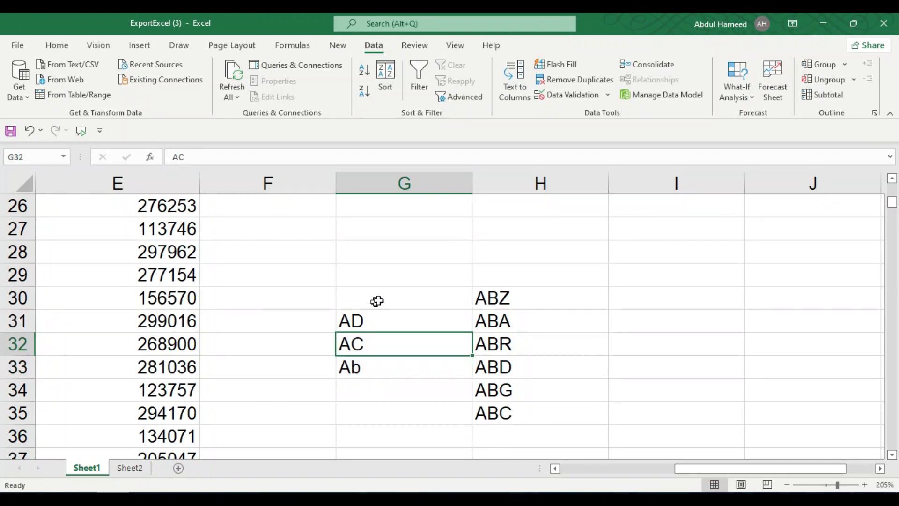
{"action": "left_click_drag", "start_coordinate": [384, 318], "coordinate": [381, 363]}
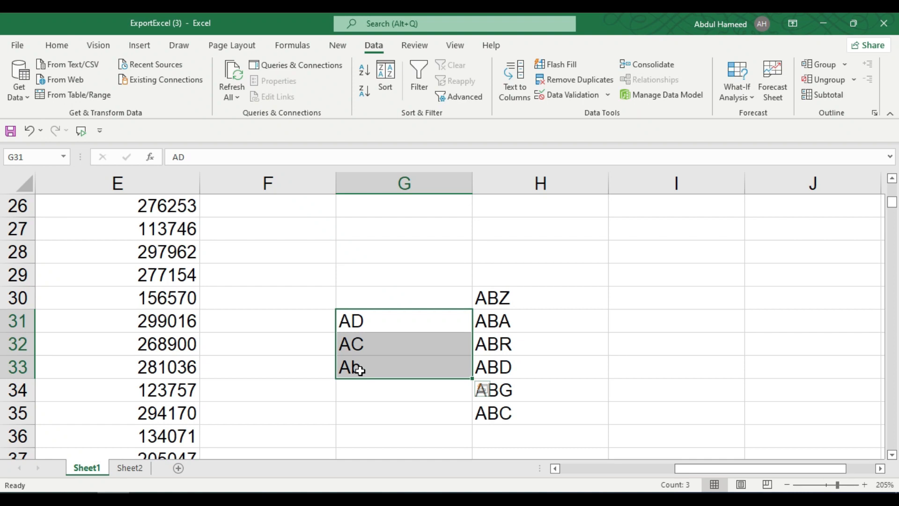
{"action": "right_click", "coordinate": [377, 297]}
{"action": "key", "text": "Escape"}
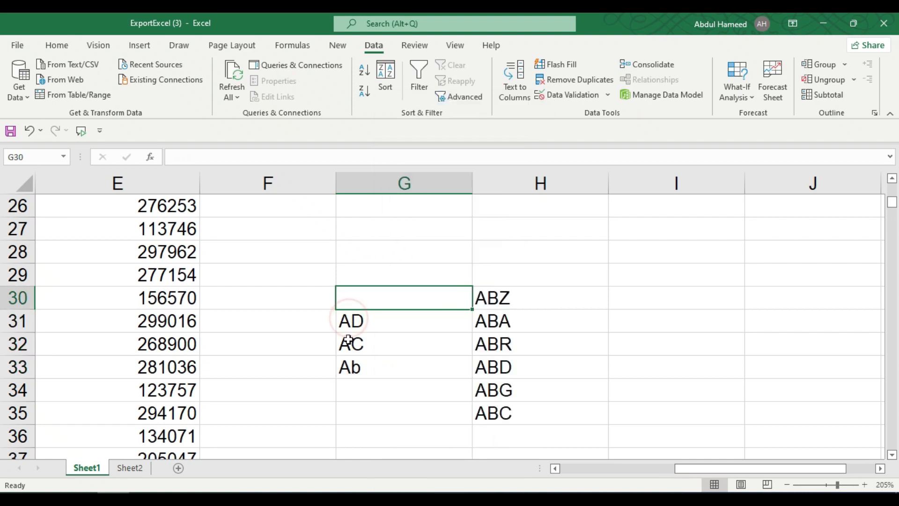
{"action": "left_click", "coordinate": [348, 321]}
{"action": "left_click", "coordinate": [354, 381]}
Sort only the text entries in G31:G33 from A to Z, continuing with the current selection.
{"action": "left_click_drag", "start_coordinate": [349, 323], "coordinate": [352, 368]}
{"action": "right_click", "coordinate": [352, 341]}
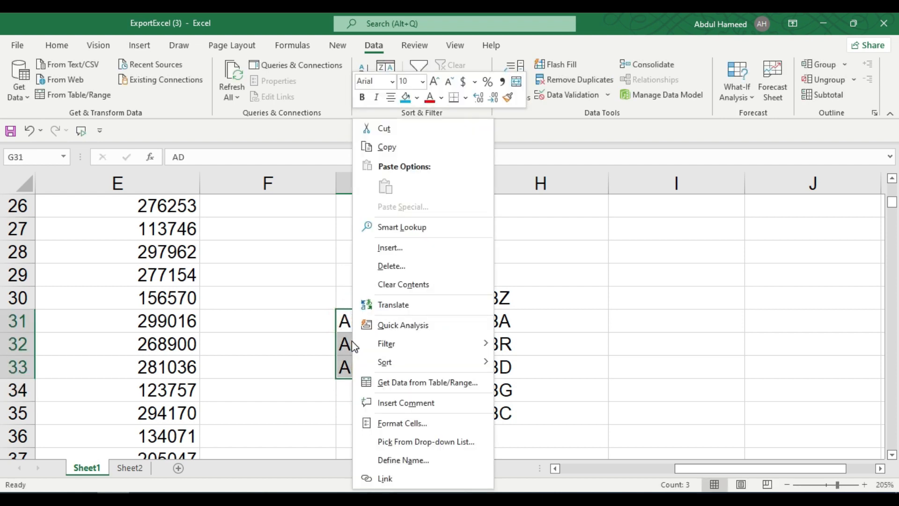
{"action": "mouse_move", "coordinate": [371, 361]}
{"action": "left_click", "coordinate": [567, 369]}
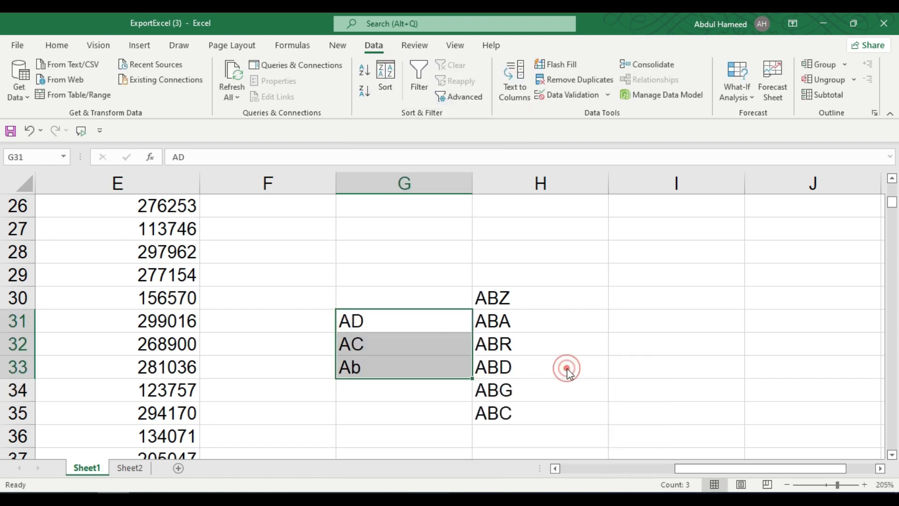
{"action": "left_click", "coordinate": [584, 269]}
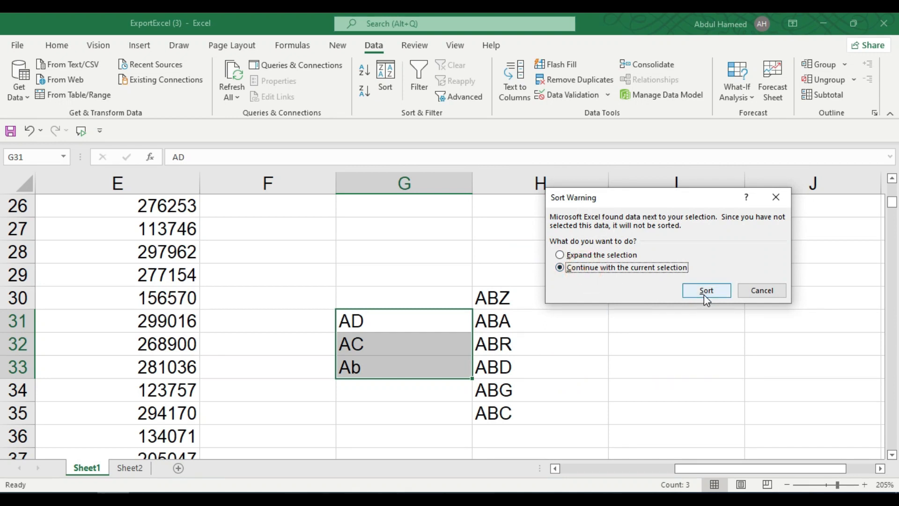
{"action": "left_click", "coordinate": [704, 294]}
{"action": "left_click", "coordinate": [351, 319]}
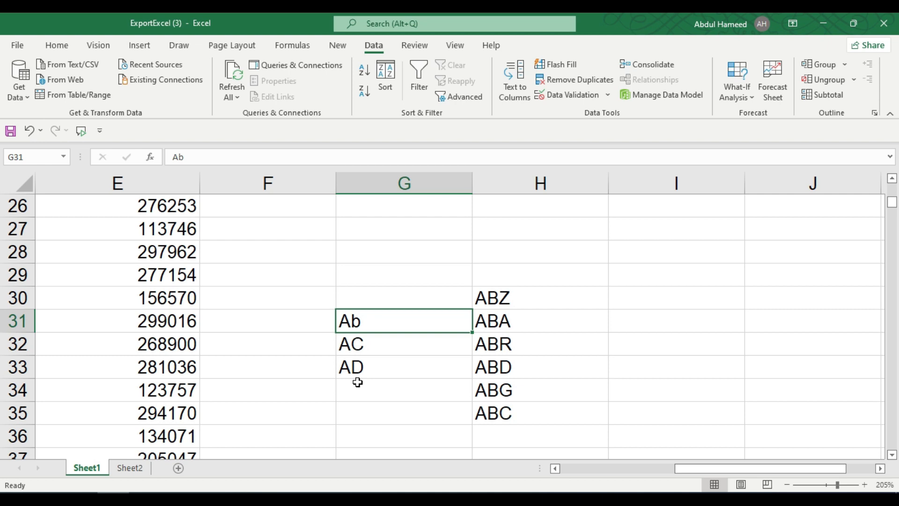
Sort only the three-letter entries in H30:H35 from A to Z, continuing with the current selection, and check their order.
{"action": "left_click", "coordinate": [523, 322]}
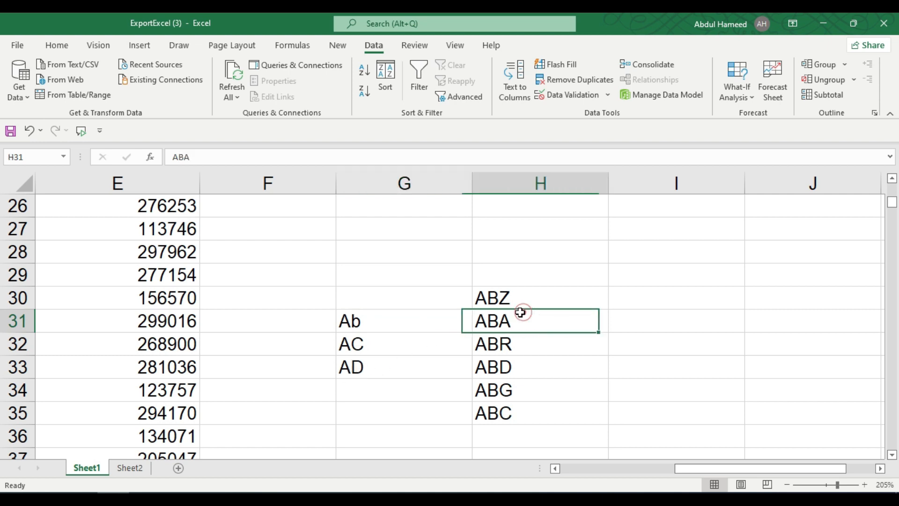
{"action": "left_click_drag", "start_coordinate": [484, 294], "coordinate": [481, 414]}
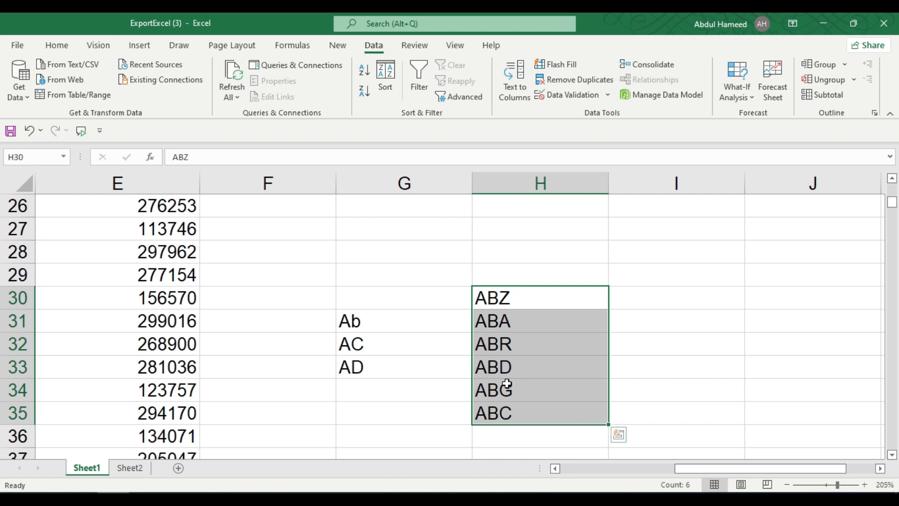
{"action": "right_click", "coordinate": [489, 363]}
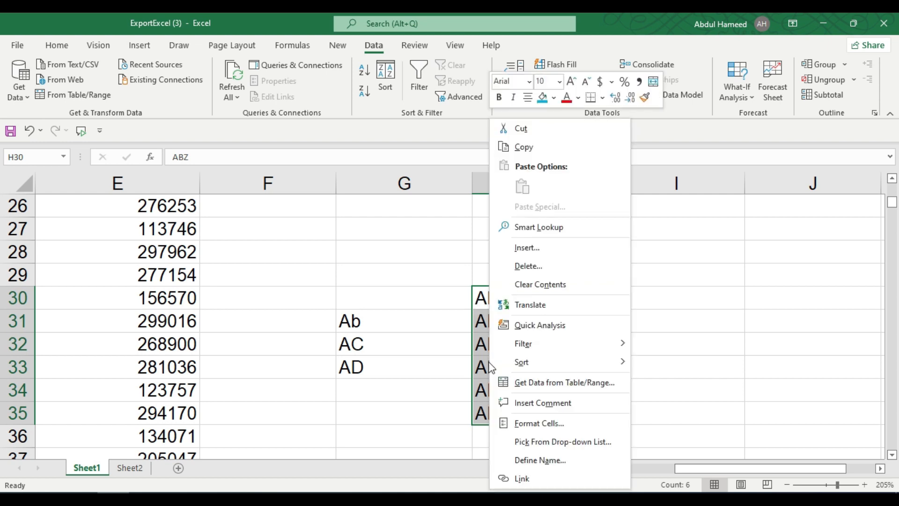
{"action": "mouse_move", "coordinate": [520, 363]}
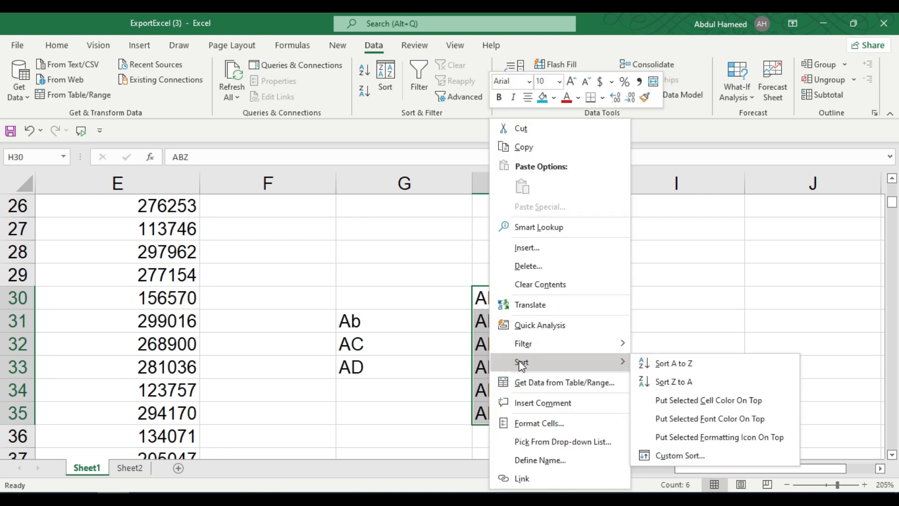
{"action": "left_click", "coordinate": [673, 364]}
{"action": "left_click", "coordinate": [560, 268]}
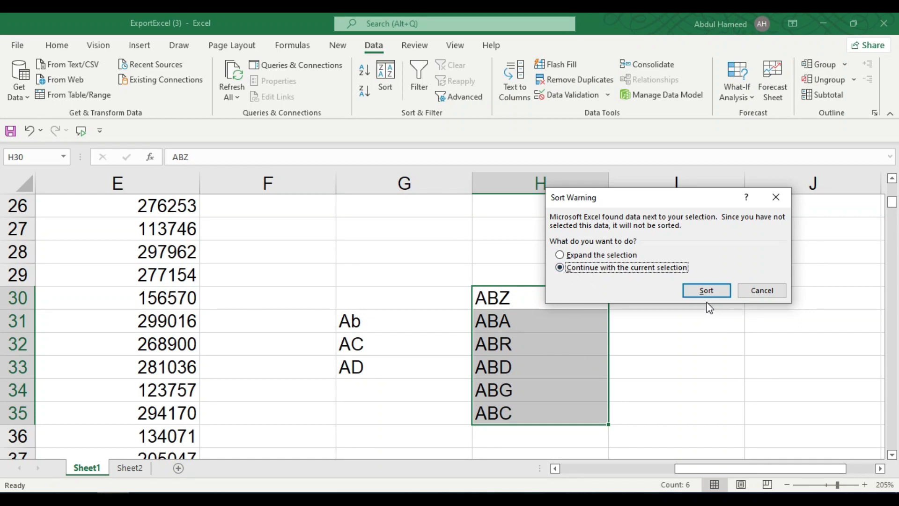
{"action": "left_click", "coordinate": [706, 291]}
{"action": "left_click", "coordinate": [538, 344]}
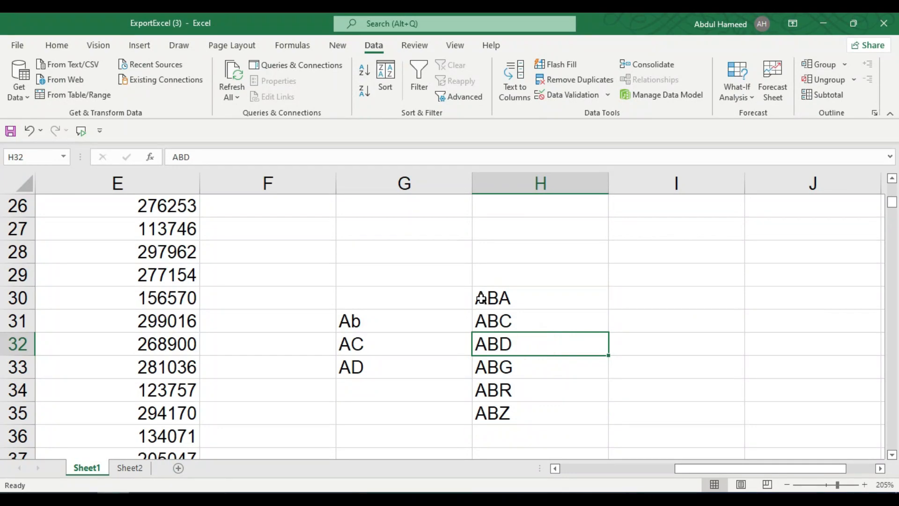
{"action": "left_click", "coordinate": [483, 298]}
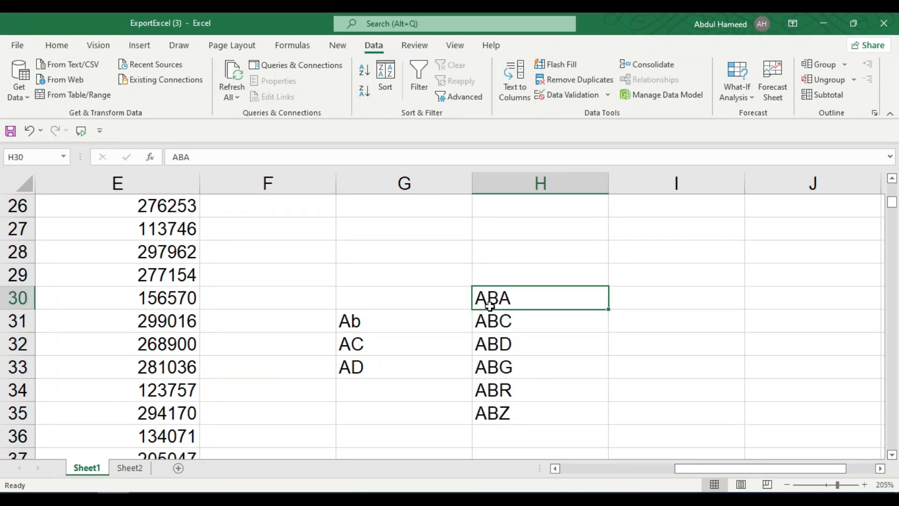
{"action": "left_click", "coordinate": [504, 300]}
{"action": "left_click", "coordinate": [509, 321]}
{"action": "left_click", "coordinate": [512, 342]}
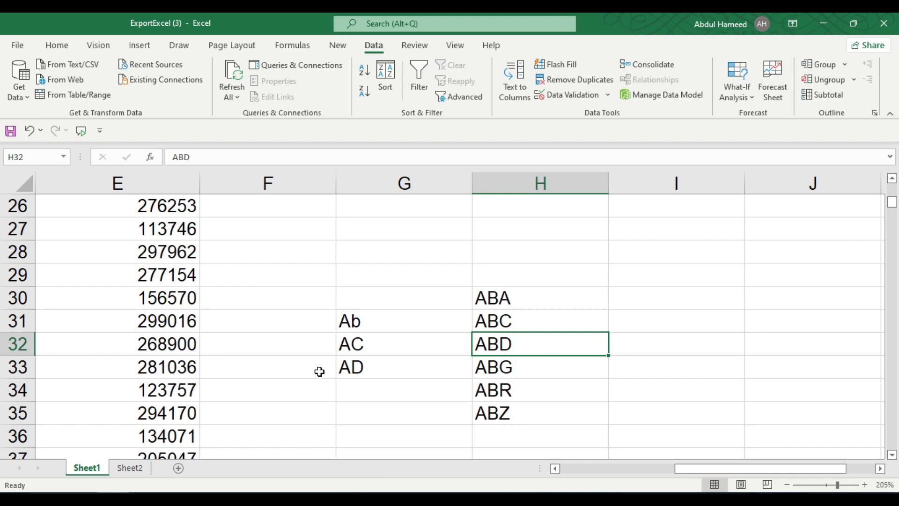
Sort the main table by the Division column from A to Z.
{"action": "scroll", "coordinate": [319, 369], "scroll_direction": "down", "scroll_amount": 5}
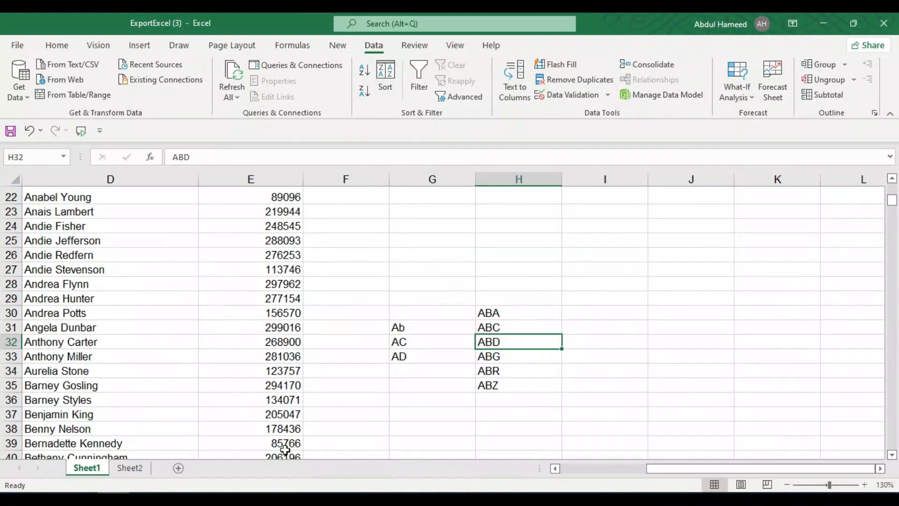
{"action": "scroll", "coordinate": [361, 436], "scroll_direction": "left", "scroll_amount": 3}
{"action": "scroll", "coordinate": [362, 437], "scroll_direction": "up", "scroll_amount": 7}
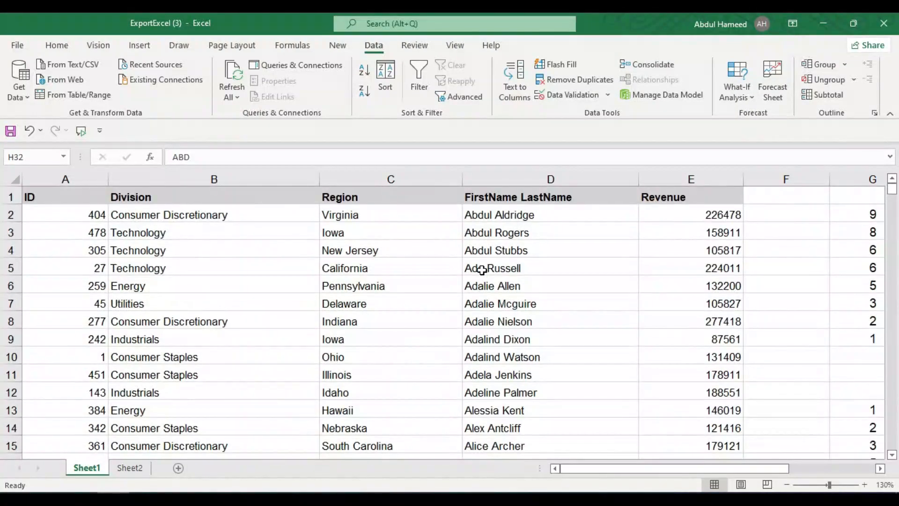
{"action": "left_click_drag", "start_coordinate": [146, 212], "coordinate": [146, 289]}
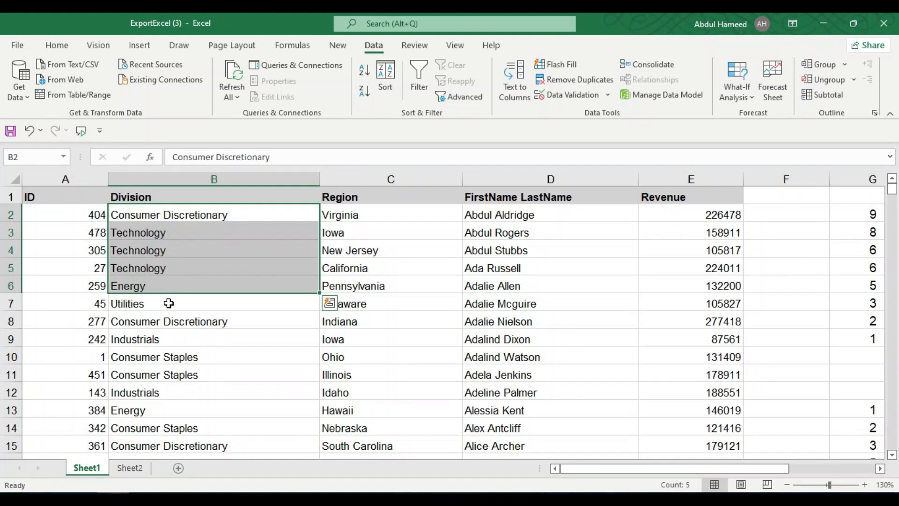
{"action": "left_click", "coordinate": [170, 334]}
{"action": "right_click", "coordinate": [127, 269]}
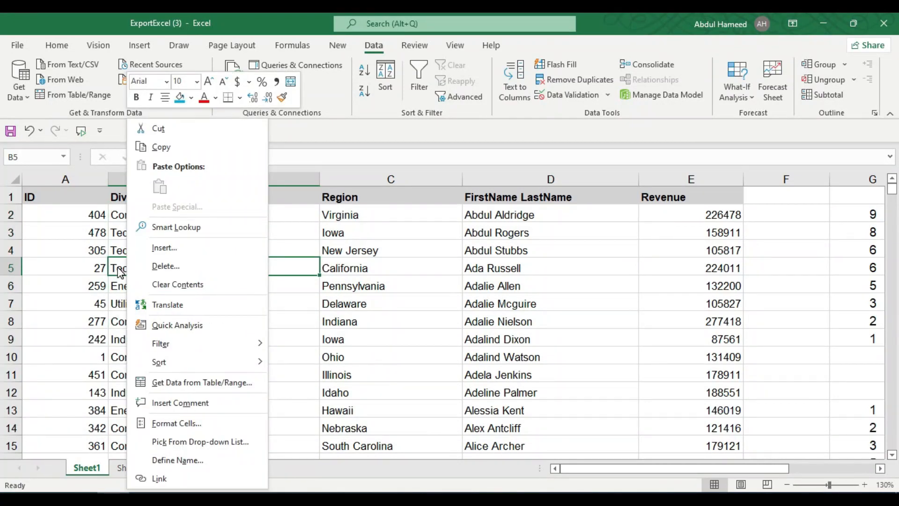
{"action": "mouse_move", "coordinate": [172, 368]}
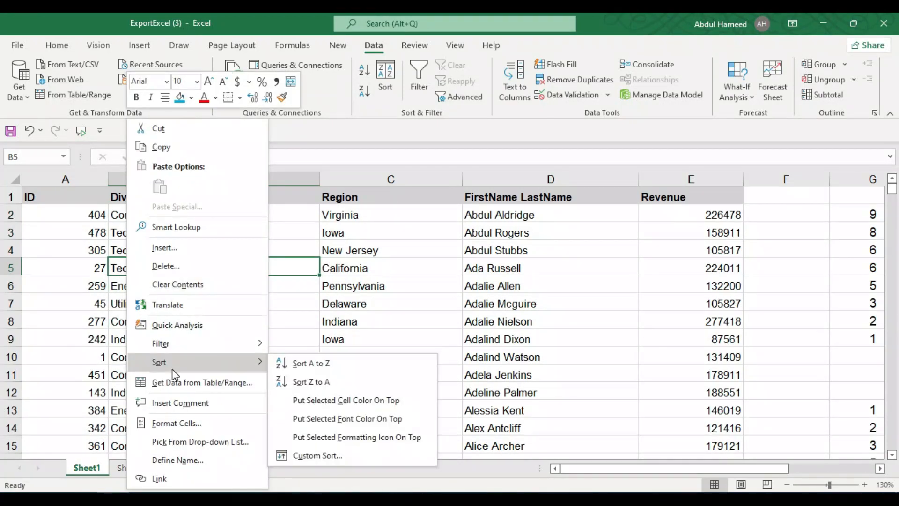
{"action": "left_click", "coordinate": [324, 364]}
{"action": "scroll", "coordinate": [130, 267], "scroll_direction": "down", "scroll_amount": 3}
{"action": "scroll", "coordinate": [130, 268], "scroll_direction": "up", "scroll_amount": 3}
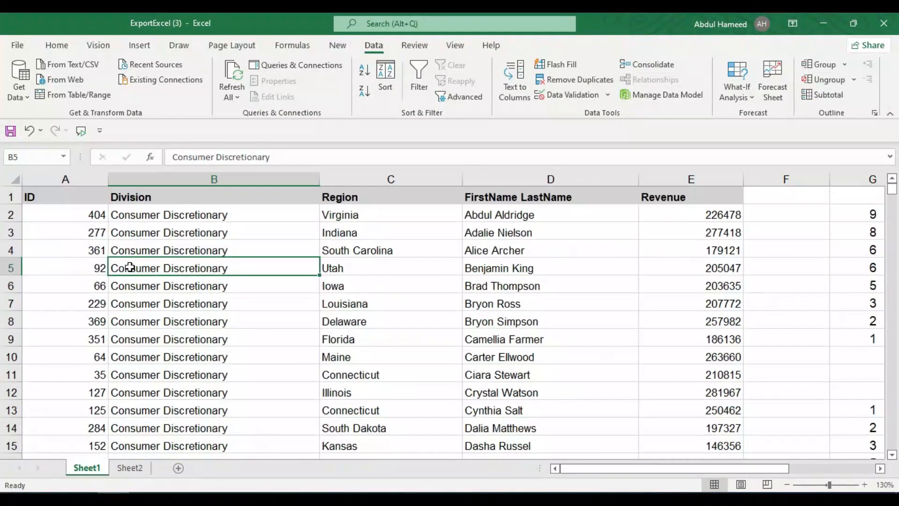
Examine the order of the Region values within the Consumer Discretionary rows of the main table.
{"action": "left_click", "coordinate": [182, 288]}
{"action": "left_click_drag", "start_coordinate": [345, 216], "coordinate": [342, 358]}
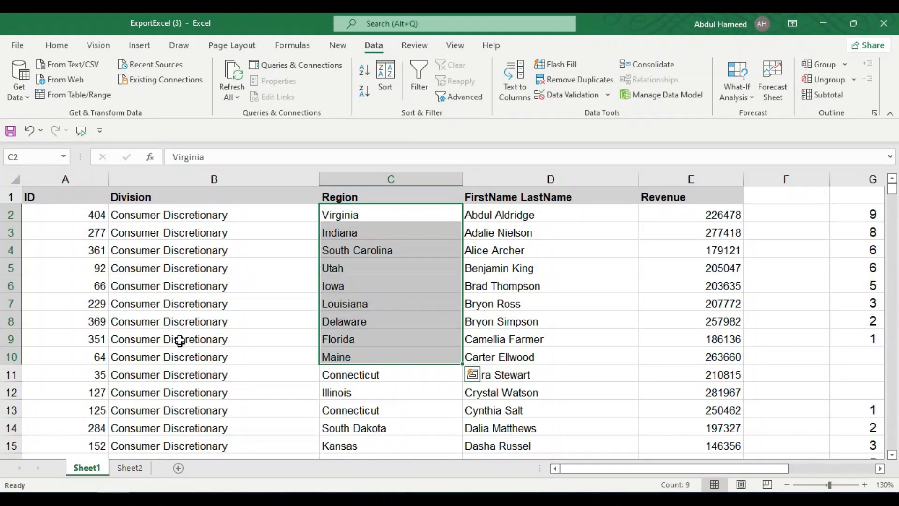
{"action": "left_click", "coordinate": [166, 281]}
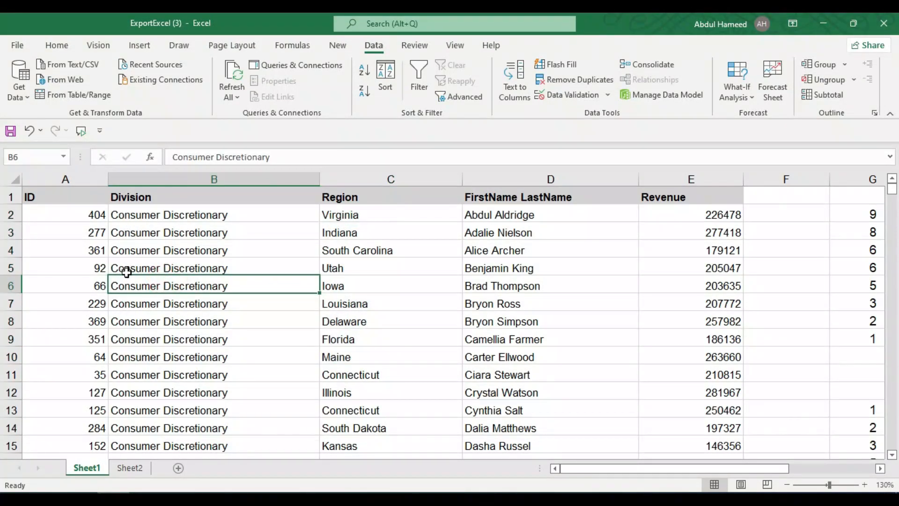
{"action": "scroll", "coordinate": [125, 267], "scroll_direction": "down", "scroll_amount": 11}
{"action": "scroll", "coordinate": [137, 354], "scroll_direction": "down", "scroll_amount": 7}
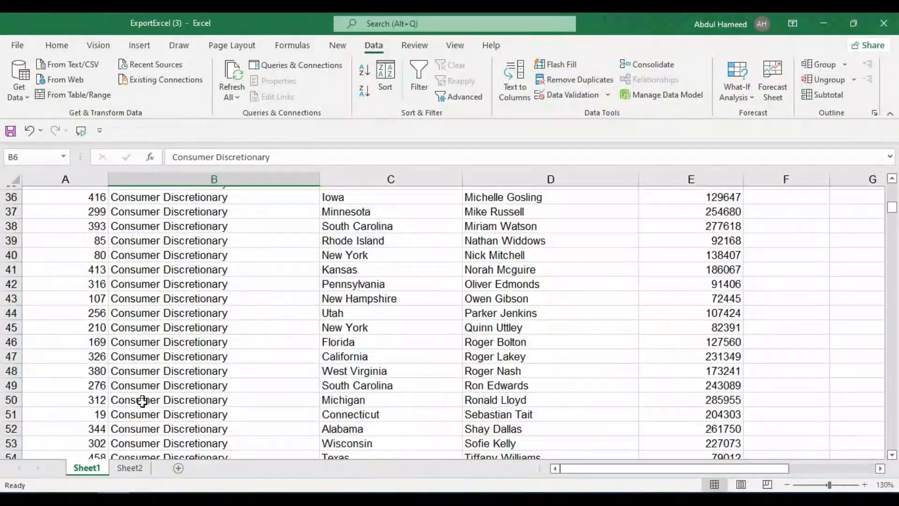
{"action": "scroll", "coordinate": [143, 407], "scroll_direction": "up", "scroll_amount": 3}
{"action": "scroll", "coordinate": [142, 406], "scroll_direction": "up", "scroll_amount": 2}
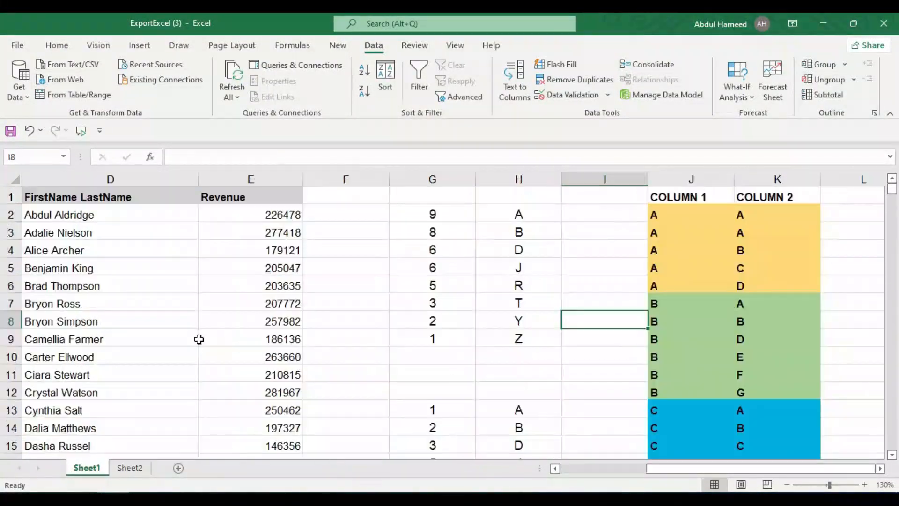
Examine the color-coded A, B and C groups in COLUMN 1 of the example range.
{"action": "left_click", "coordinate": [199, 339]}
{"action": "left_click", "coordinate": [666, 229]}
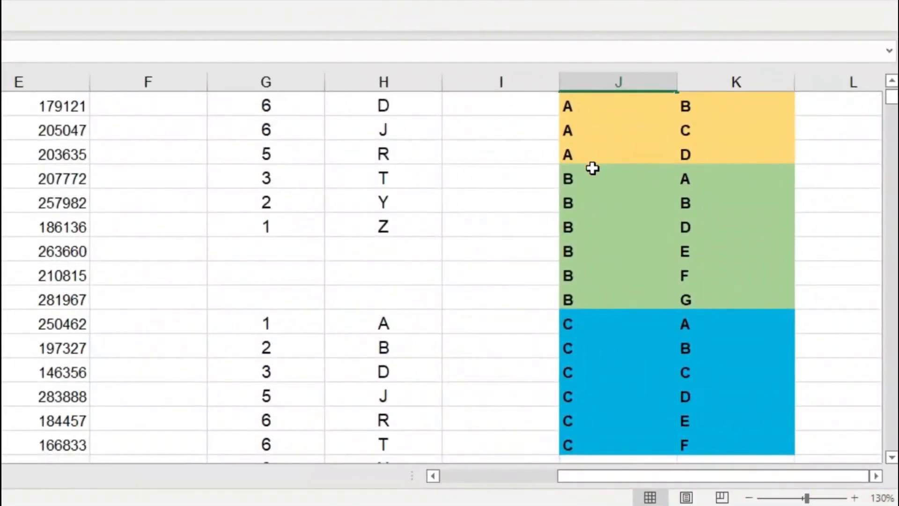
{"action": "scroll", "coordinate": [598, 171], "scroll_direction": "down", "scroll_amount": 1, "text": "ctrl"}
{"action": "left_click_drag", "start_coordinate": [681, 104], "coordinate": [679, 159]}
{"action": "left_click_drag", "start_coordinate": [661, 189], "coordinate": [659, 296]}
{"action": "left_click_drag", "start_coordinate": [644, 331], "coordinate": [642, 420]}
{"action": "left_click", "coordinate": [609, 401]}
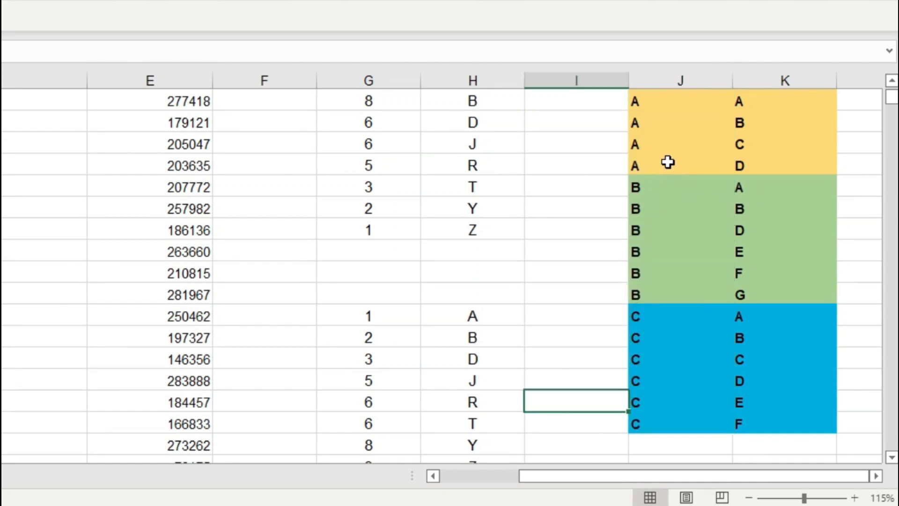
Compare the order of the COLUMN 2 letters within each A, B and C group of COLUMN 1.
{"action": "scroll", "coordinate": [735, 136], "scroll_direction": "up", "scroll_amount": 1}
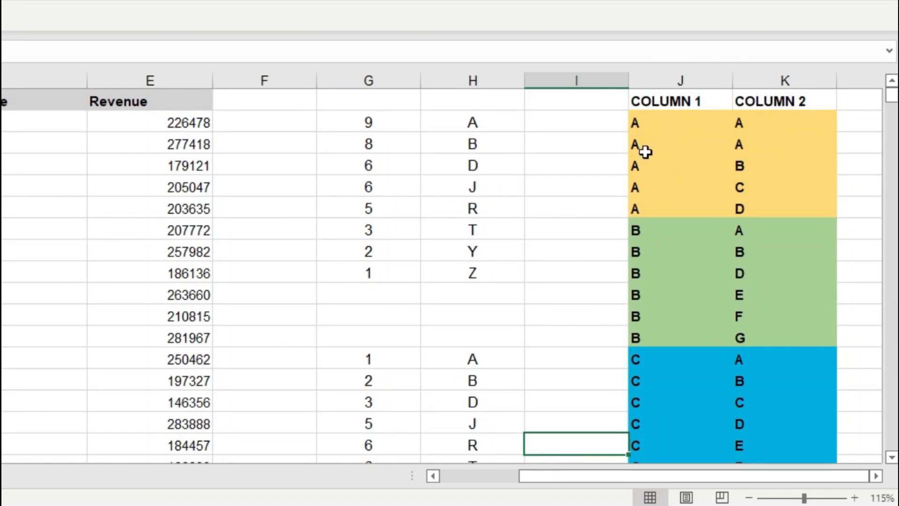
{"action": "left_click_drag", "start_coordinate": [650, 130], "coordinate": [650, 213]}
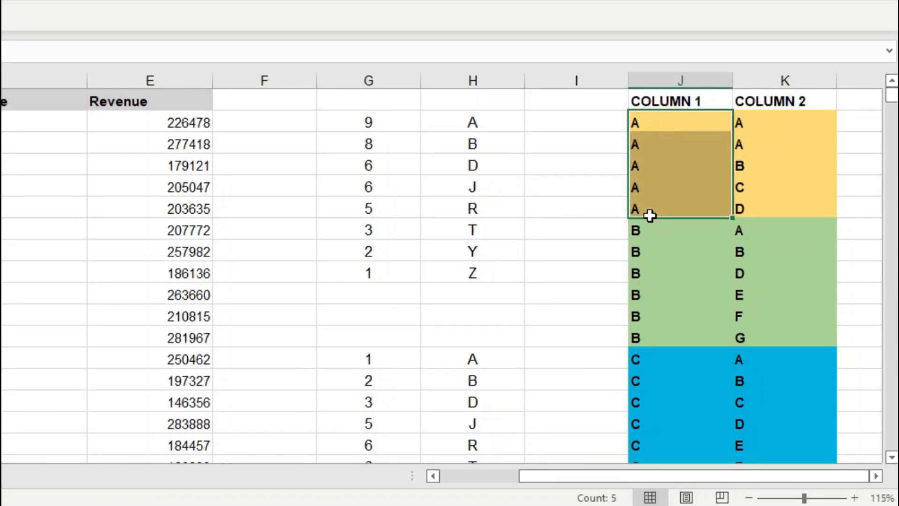
{"action": "left_click", "coordinate": [769, 125]}
{"action": "left_click_drag", "start_coordinate": [769, 126], "coordinate": [769, 204]}
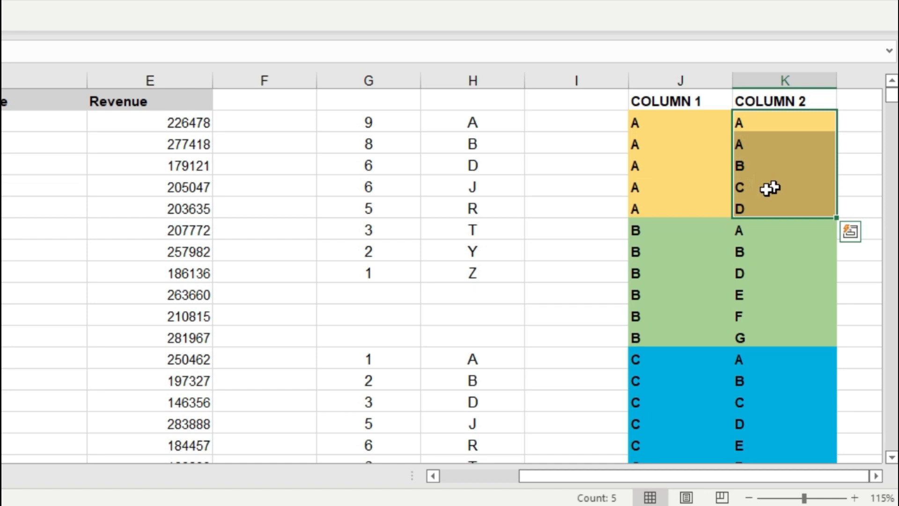
{"action": "left_click", "coordinate": [658, 263]}
{"action": "left_click_drag", "start_coordinate": [657, 237], "coordinate": [655, 327]}
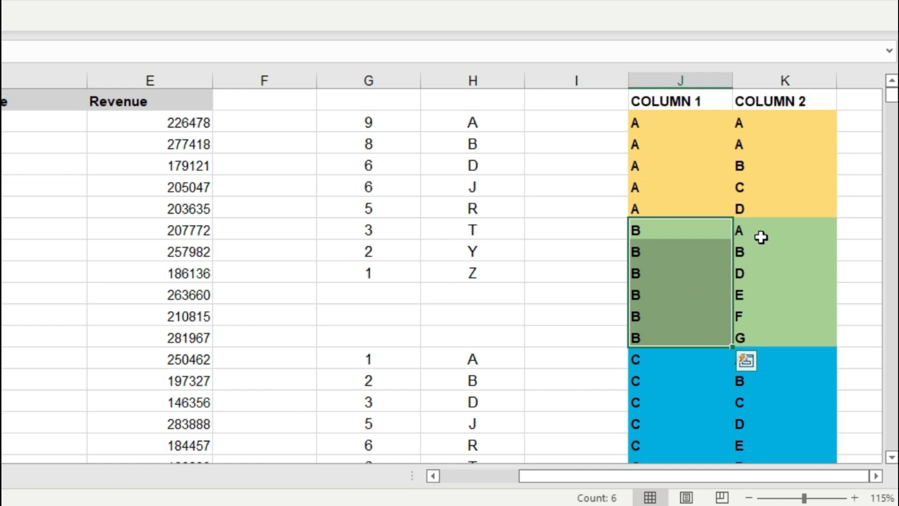
{"action": "left_click", "coordinate": [753, 232]}
{"action": "left_click", "coordinate": [739, 254]}
{"action": "left_click", "coordinate": [756, 274]}
{"action": "scroll", "coordinate": [753, 275], "scroll_direction": "down", "scroll_amount": 2}
{"action": "left_click_drag", "start_coordinate": [639, 246], "coordinate": [638, 235]}
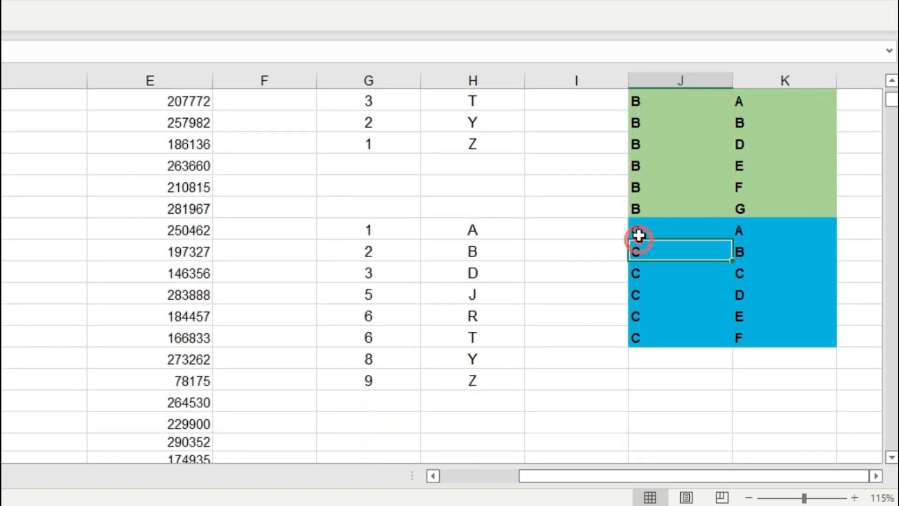
{"action": "left_click", "coordinate": [638, 314]}
{"action": "left_click", "coordinate": [769, 252]}
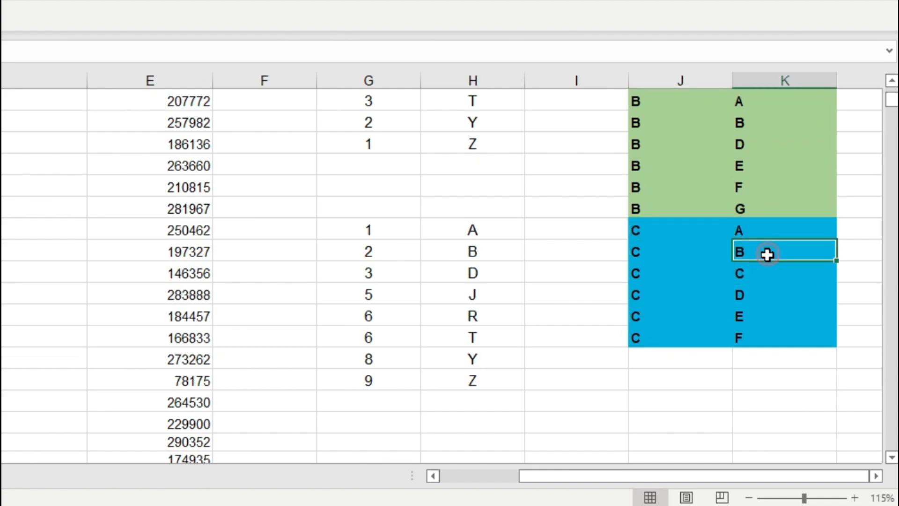
{"action": "scroll", "coordinate": [105, 319], "scroll_direction": "up", "scroll_amount": 2}
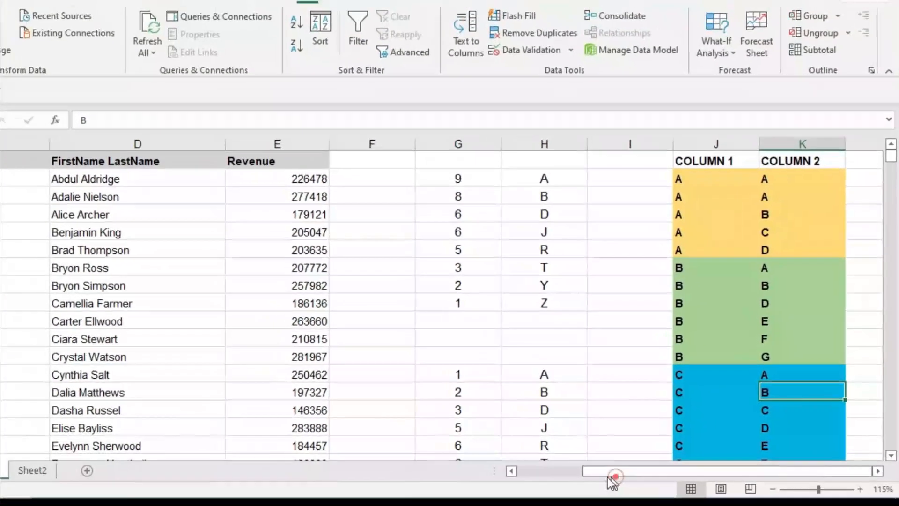
Sort the main table with a custom sort by Division A to Z, and then by Region A to Z.
{"action": "left_click_drag", "start_coordinate": [549, 476], "coordinate": [469, 476]}
{"action": "left_click", "coordinate": [127, 234]}
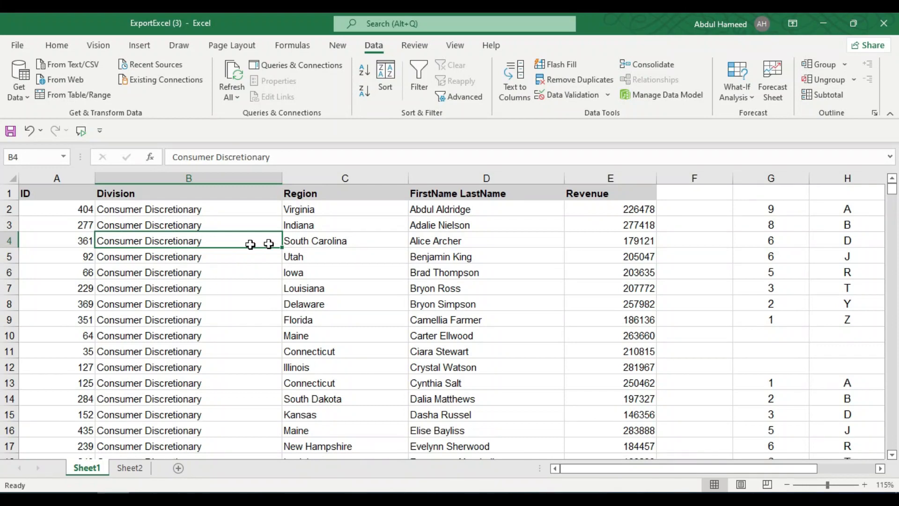
{"action": "right_click", "coordinate": [148, 242]}
{"action": "mouse_move", "coordinate": [179, 362]}
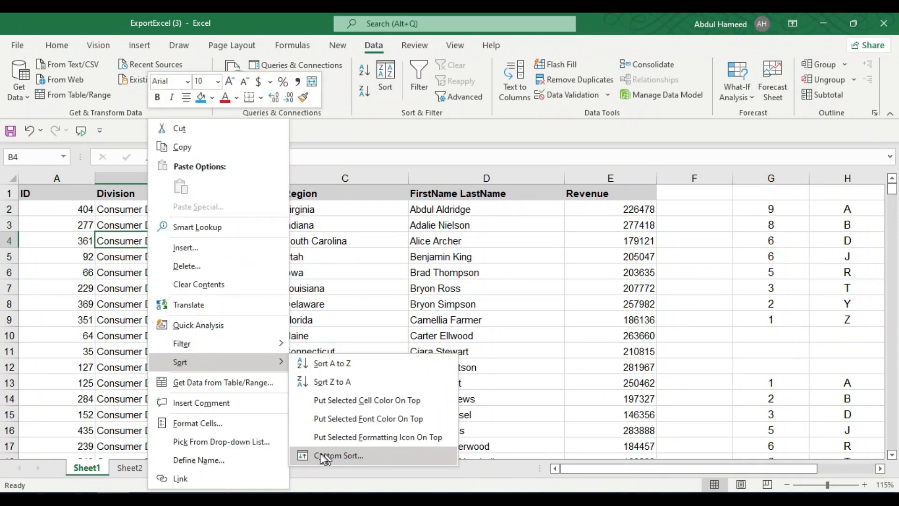
{"action": "left_click", "coordinate": [346, 278]}
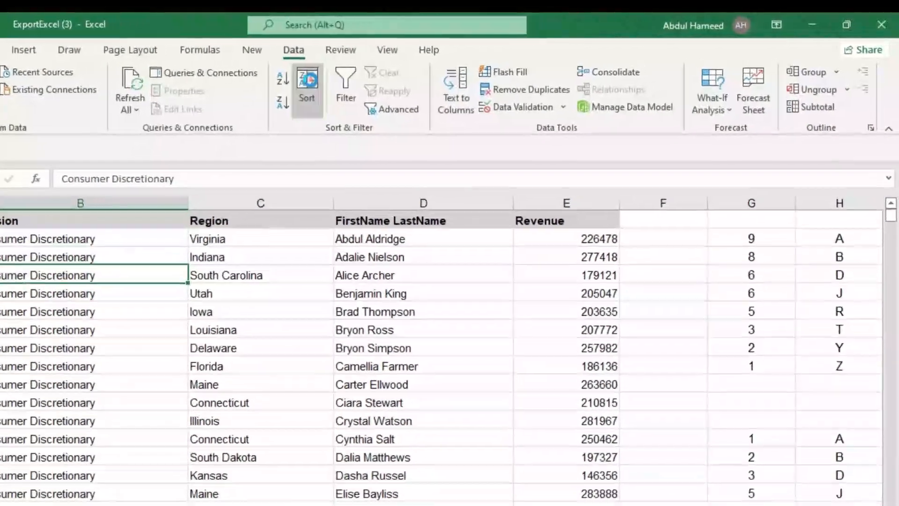
{"action": "left_click", "coordinate": [380, 77]}
{"action": "left_click_drag", "start_coordinate": [515, 193], "coordinate": [444, 198]}
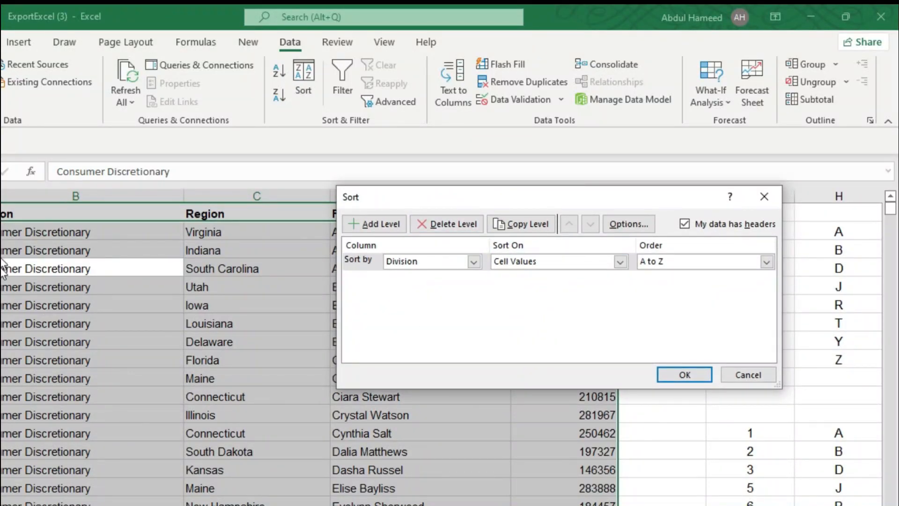
{"action": "left_click", "coordinate": [367, 226]}
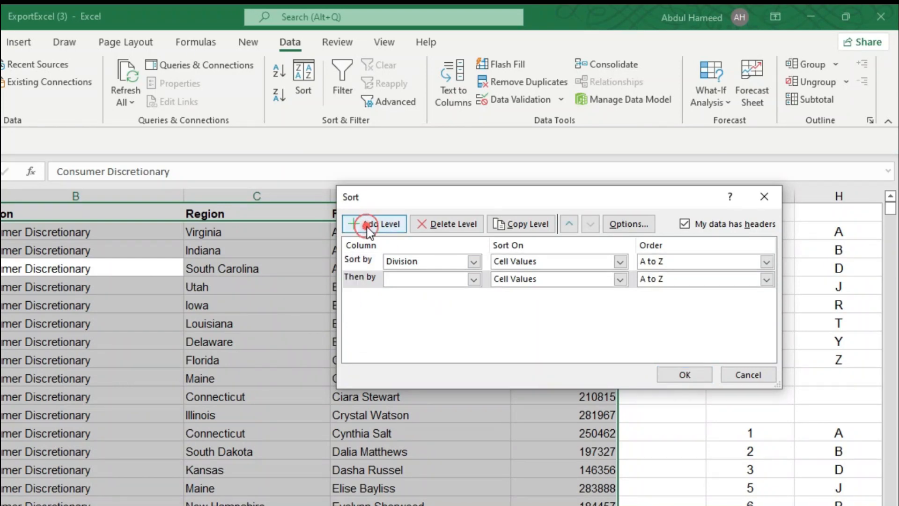
{"action": "left_click", "coordinate": [427, 282]}
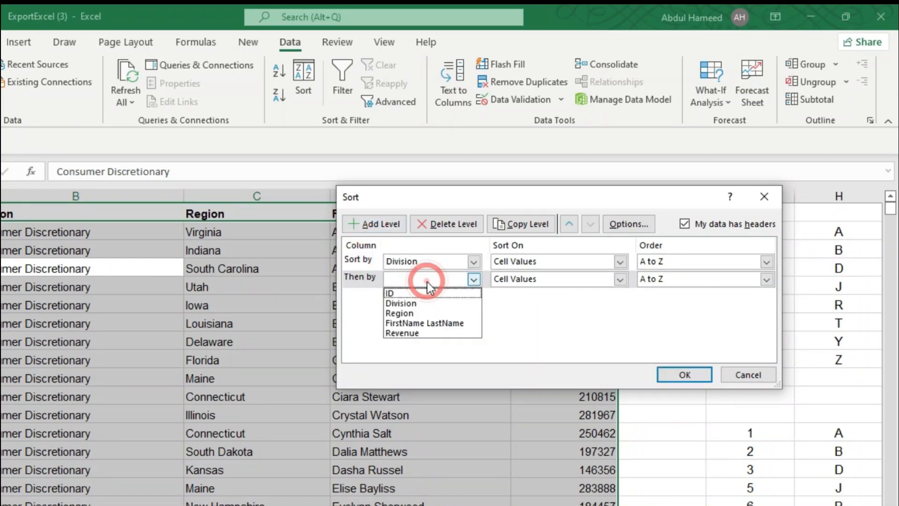
{"action": "left_click", "coordinate": [410, 313]}
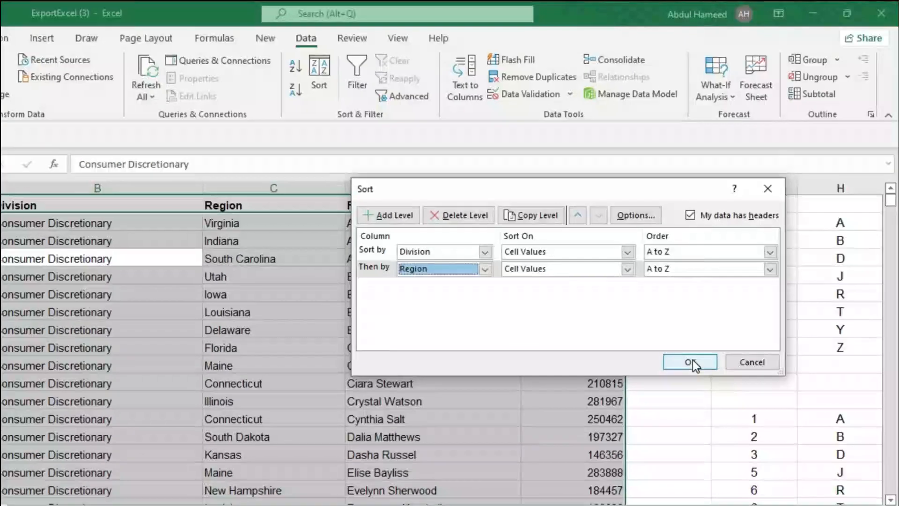
{"action": "left_click", "coordinate": [695, 356]}
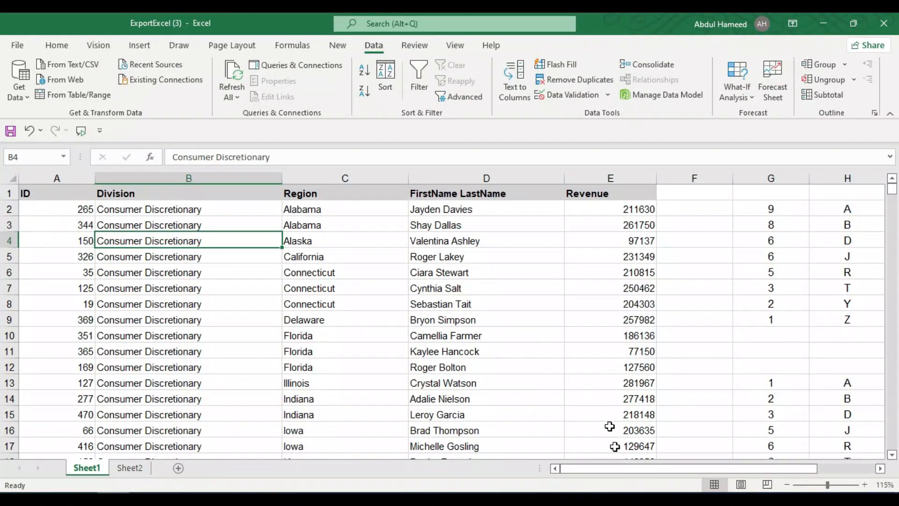
Compare the Division and Region order in the main table with the color-coded COLUMN 1 and COLUMN 2 example.
{"action": "left_click_drag", "start_coordinate": [612, 468], "coordinate": [763, 458]}
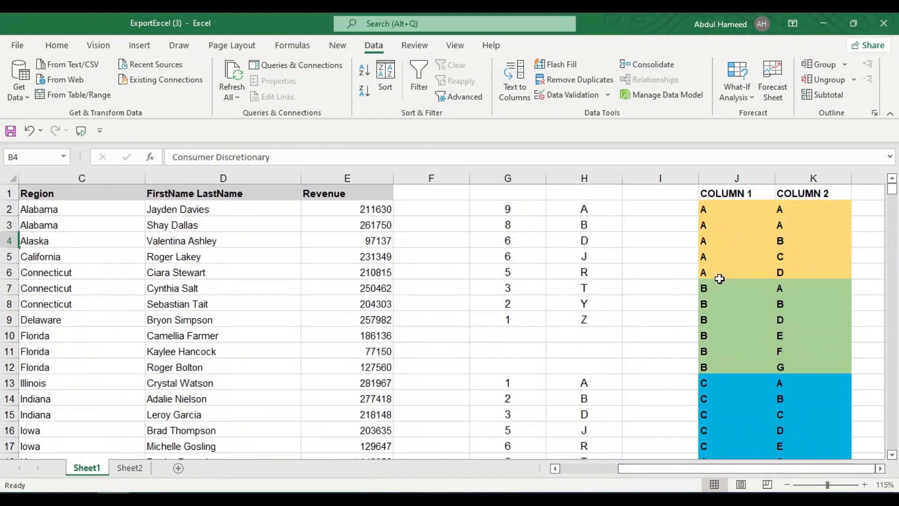
{"action": "left_click_drag", "start_coordinate": [625, 468], "coordinate": [486, 466]}
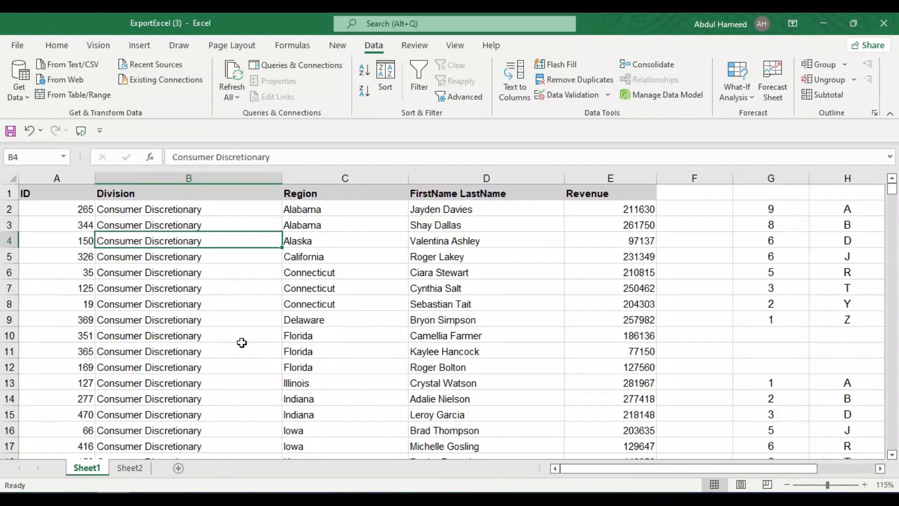
{"action": "left_click", "coordinate": [136, 336]}
{"action": "left_click", "coordinate": [120, 307]}
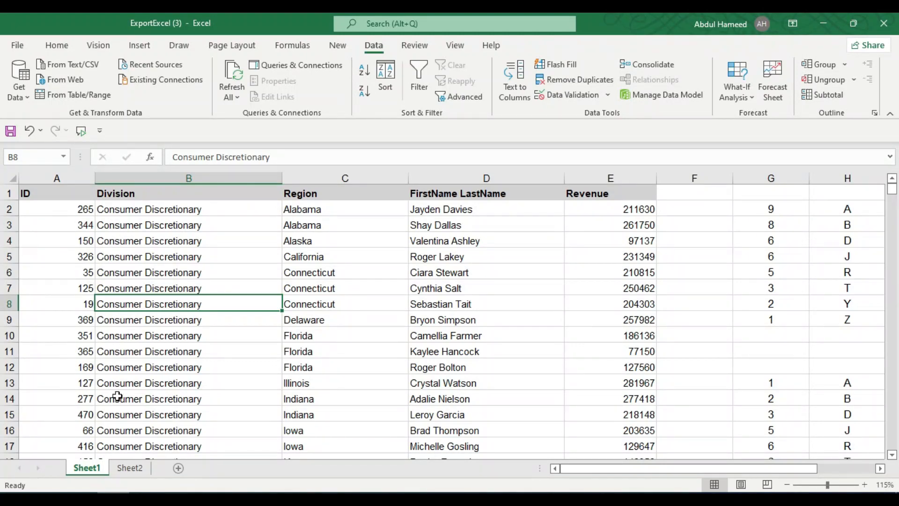
{"action": "left_click", "coordinate": [102, 364]}
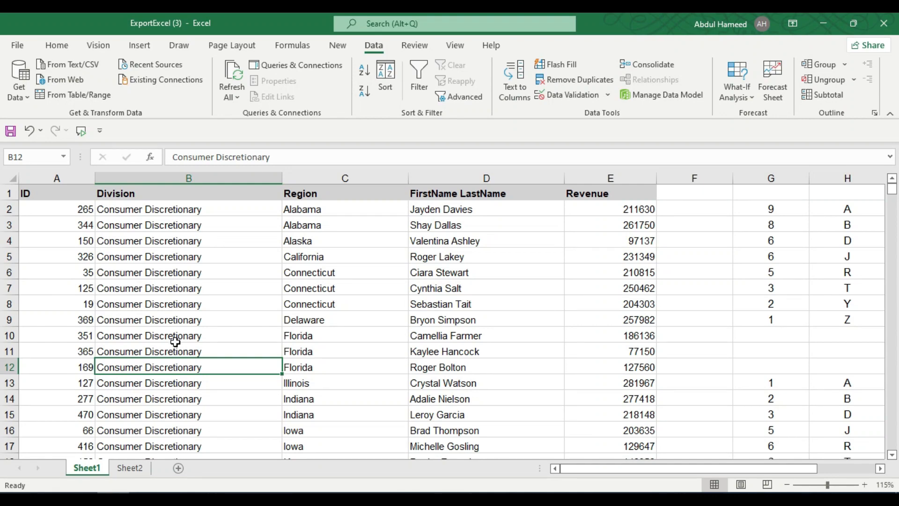
Open the custom sort settings for the main table and delete the existing Division and Region levels.
{"action": "left_click", "coordinate": [385, 72]}
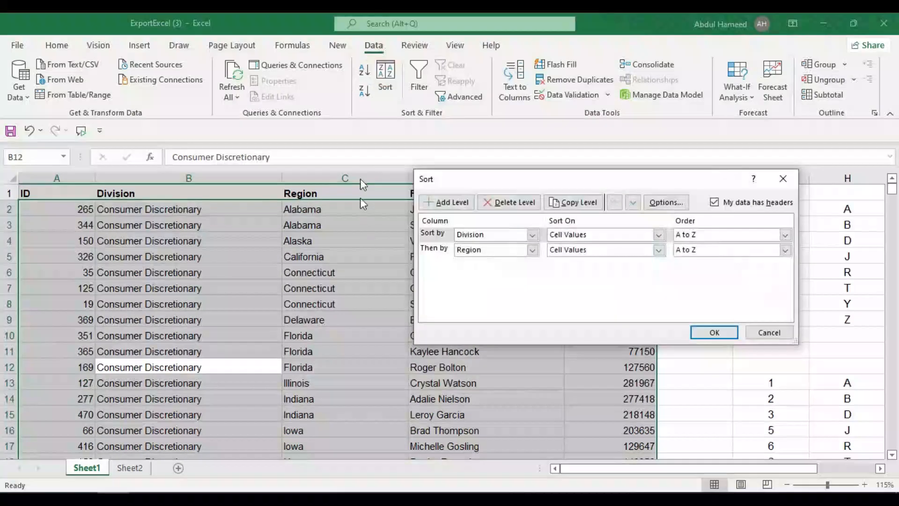
{"action": "left_click_drag", "start_coordinate": [493, 182], "coordinate": [413, 179]}
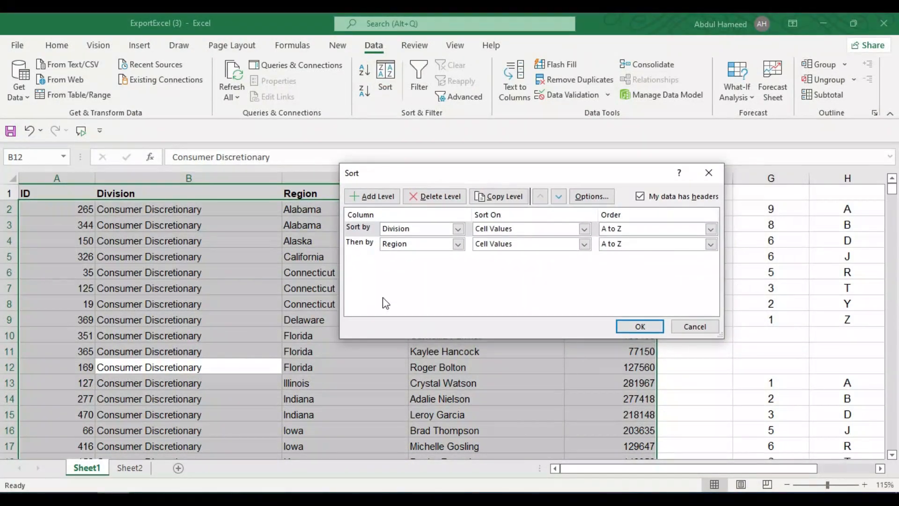
{"action": "left_click", "coordinate": [429, 198]}
{"action": "left_click", "coordinate": [432, 198]}
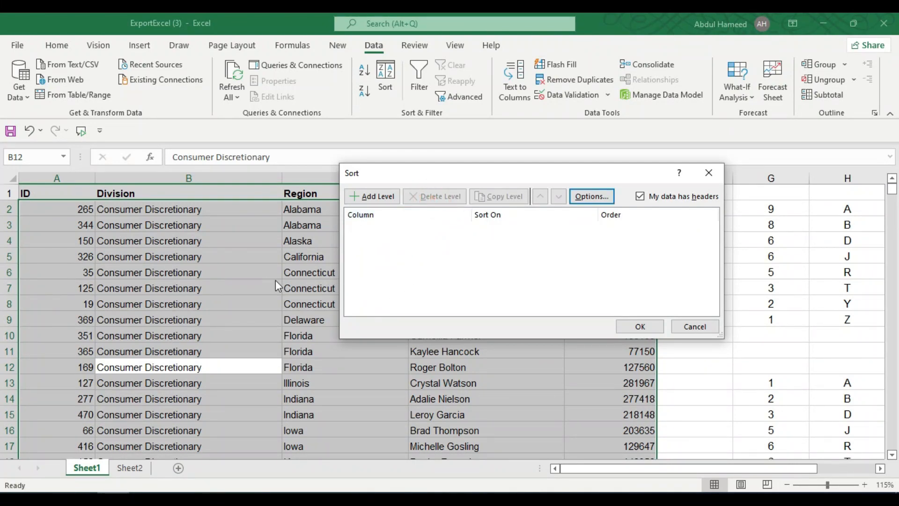
Add a sort level for Division on Cell Values and choose a Custom List as its order.
{"action": "left_click", "coordinate": [364, 198]}
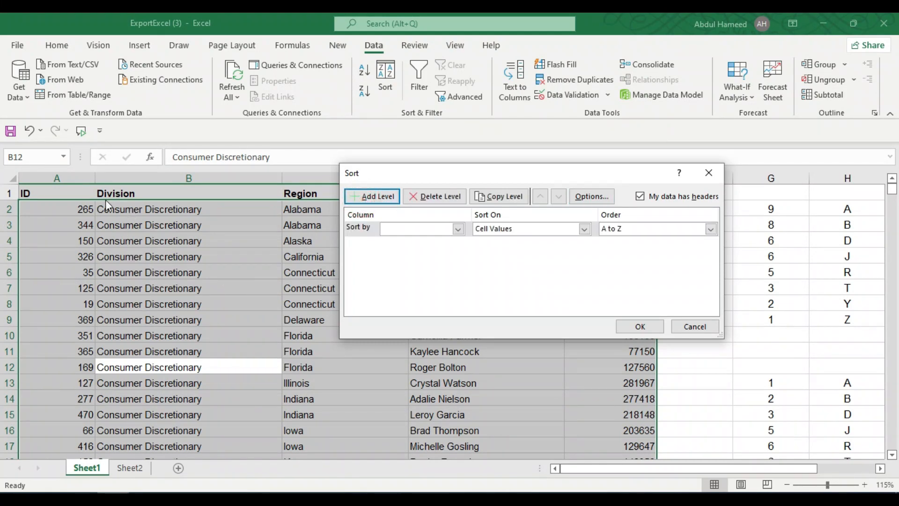
{"action": "left_click", "coordinate": [458, 229]}
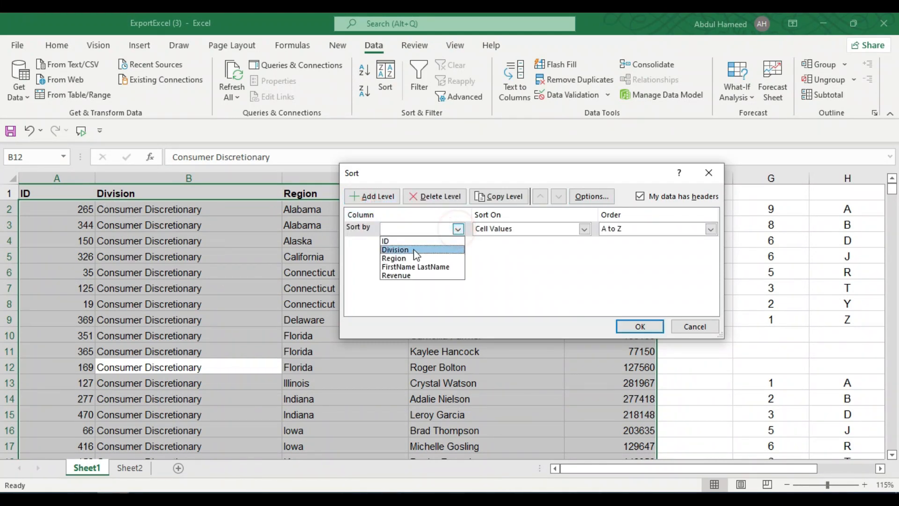
{"action": "left_click", "coordinate": [411, 249]}
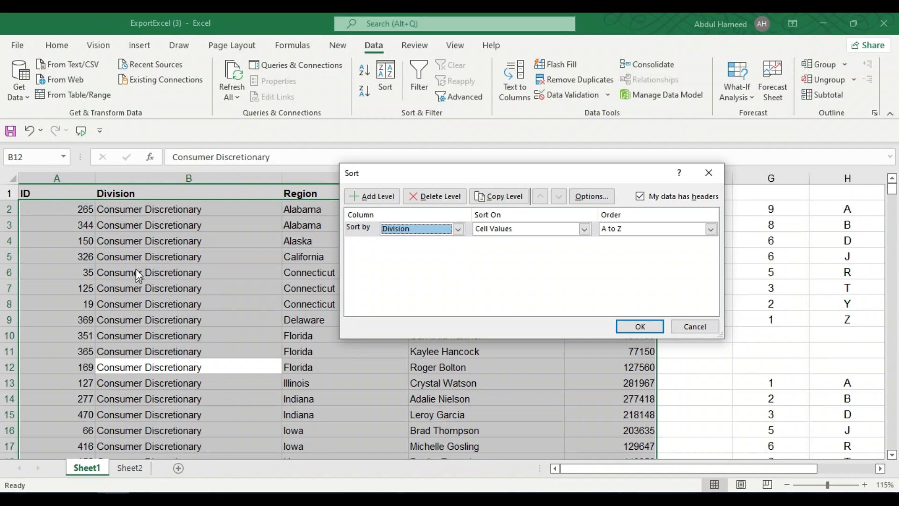
{"action": "left_click", "coordinate": [554, 229]}
{"action": "left_click", "coordinate": [490, 241]}
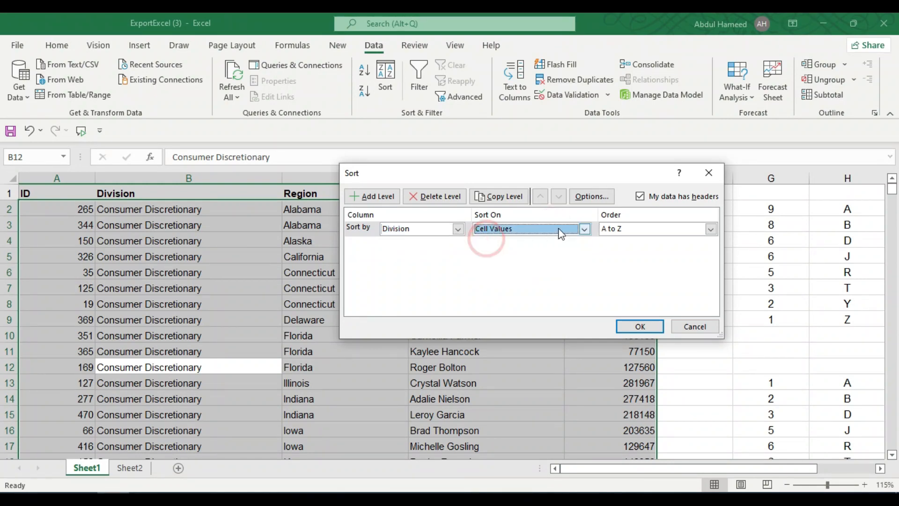
{"action": "left_click", "coordinate": [637, 227]}
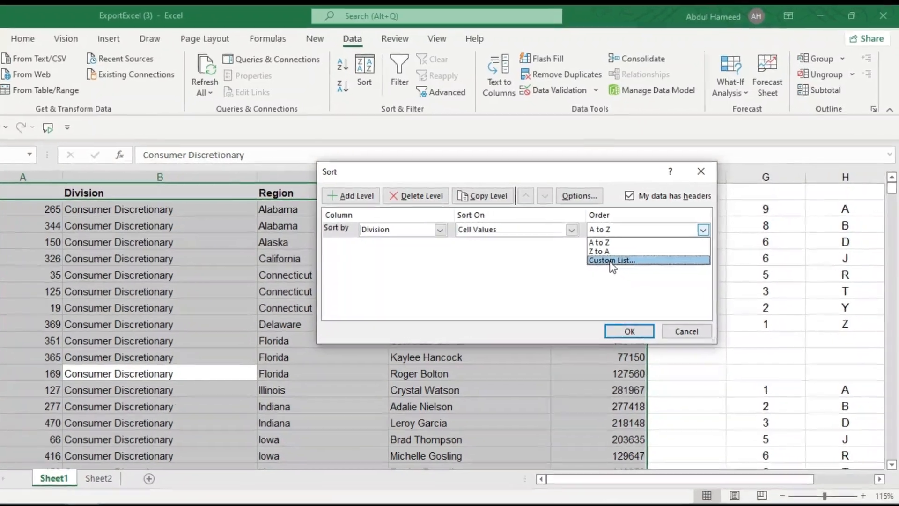
{"action": "left_click", "coordinate": [624, 259]}
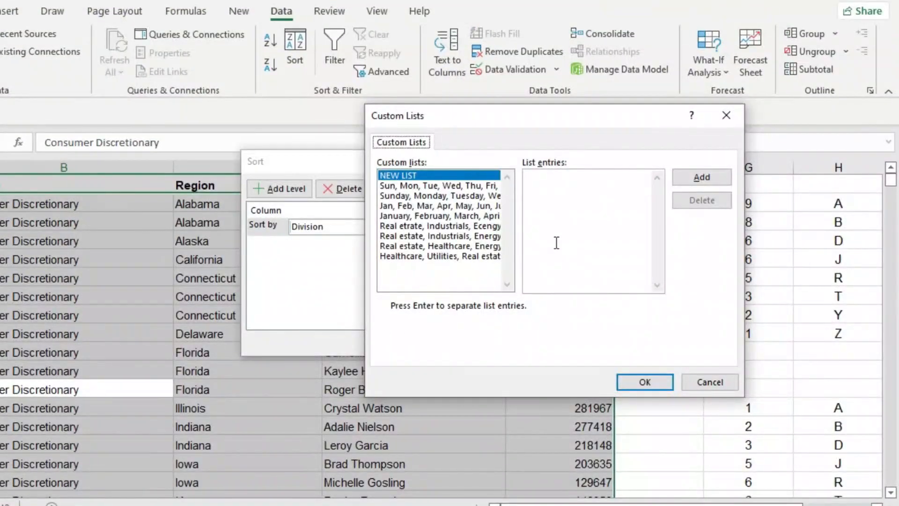
Add a custom list with the entries Healthcare, Utilities, Real estate and Energy, and sort the table by it.
{"action": "left_click", "coordinate": [546, 184]}
{"action": "type", "text": "Healthcare"}
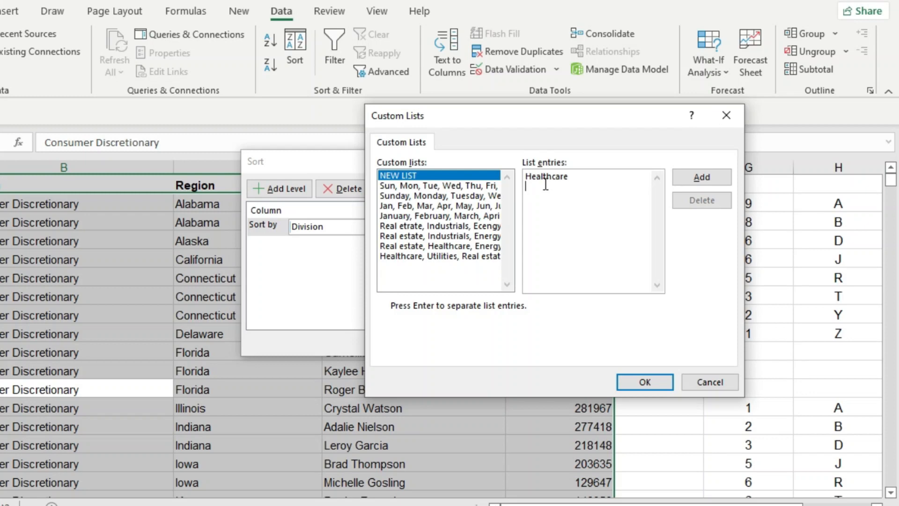
{"action": "type", "text": "Utilities"}
{"action": "type", "text": "Real estate"}
{"action": "key", "text": "Return"}
{"action": "left_click", "coordinate": [702, 178]}
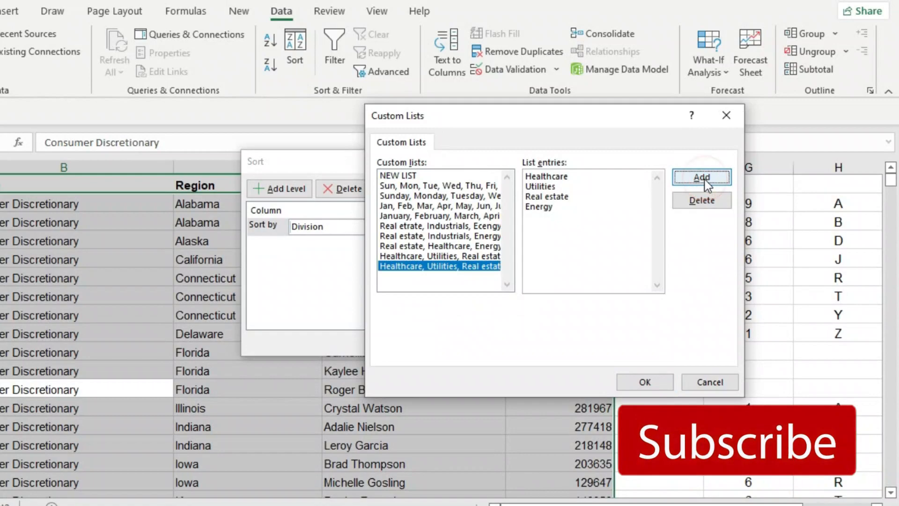
{"action": "left_click", "coordinate": [633, 382]}
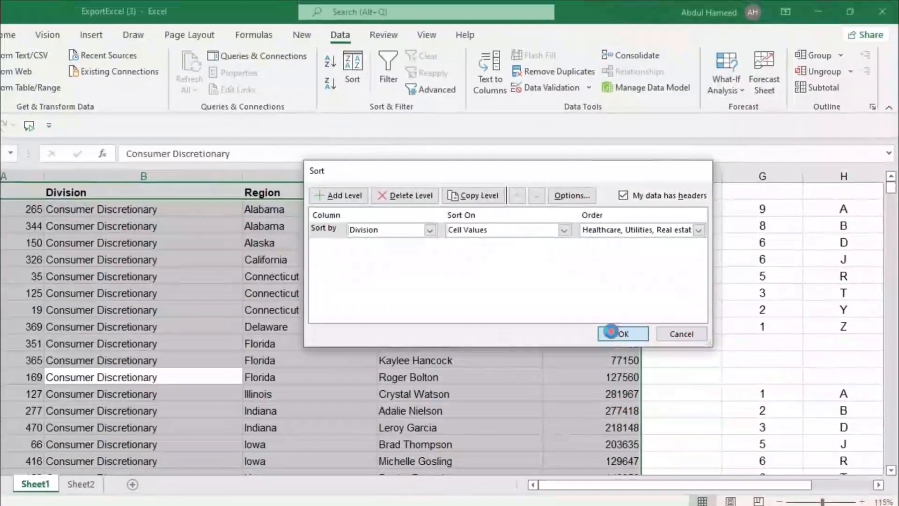
{"action": "left_click", "coordinate": [594, 346]}
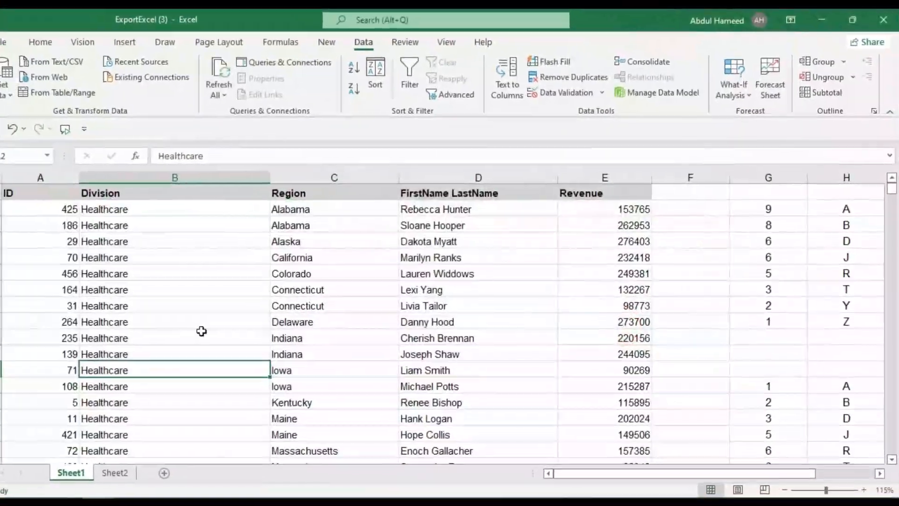
Examine the order of the divisions down the Division column, including those outside the custom list.
{"action": "left_click", "coordinate": [107, 210]}
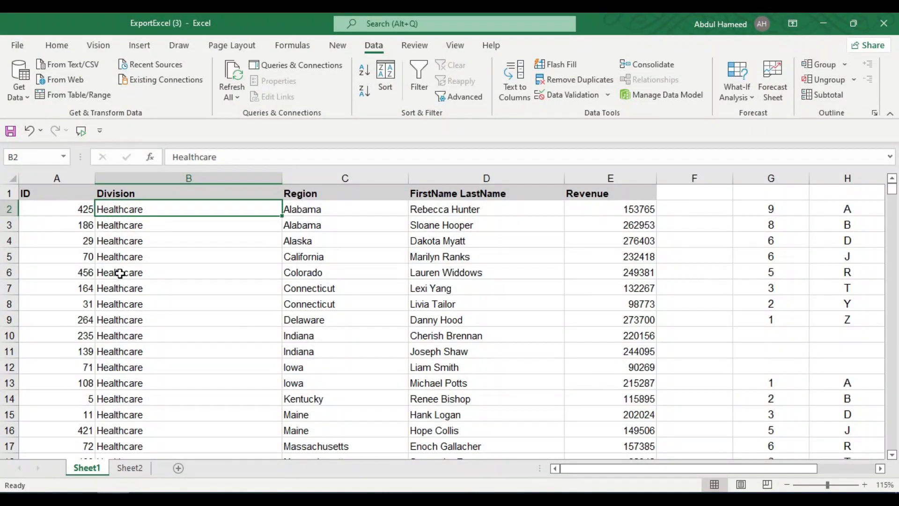
{"action": "scroll", "coordinate": [121, 289], "scroll_direction": "down", "scroll_amount": 11}
{"action": "scroll", "coordinate": [135, 303], "scroll_direction": "down", "scroll_amount": 17}
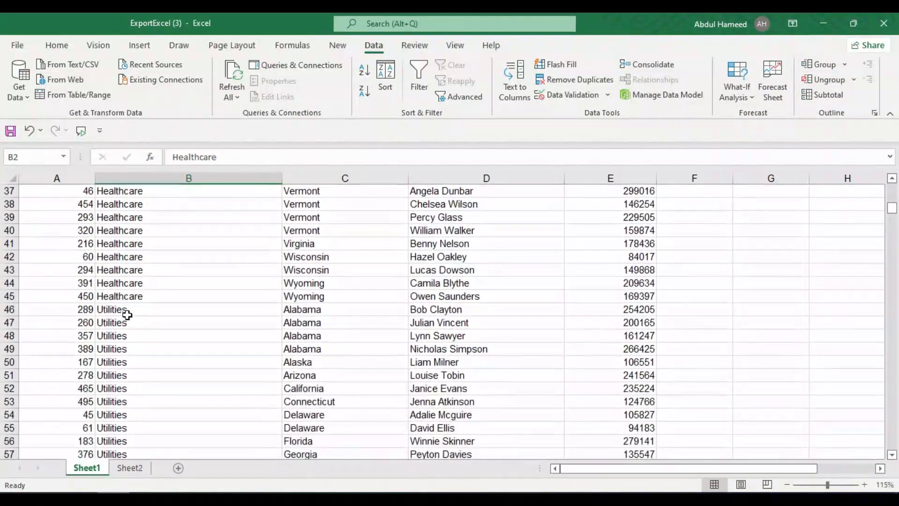
{"action": "scroll", "coordinate": [125, 322], "scroll_direction": "down", "scroll_amount": 15}
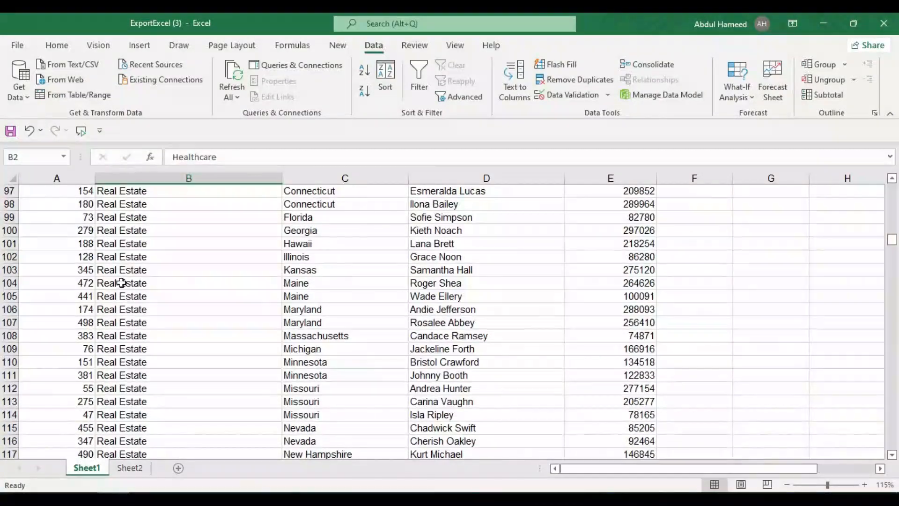
{"action": "scroll", "coordinate": [120, 269], "scroll_direction": "down", "scroll_amount": 14}
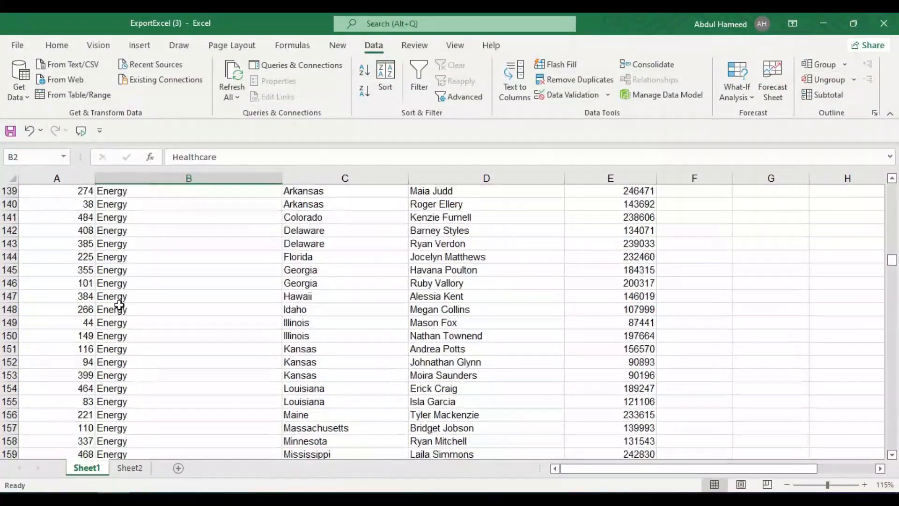
{"action": "scroll", "coordinate": [119, 305], "scroll_direction": "down", "scroll_amount": 3}
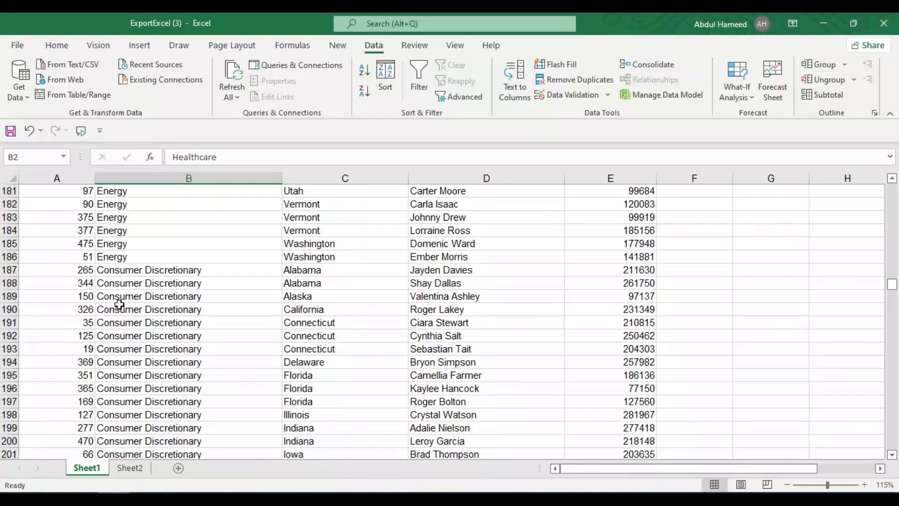
{"action": "left_click_drag", "start_coordinate": [133, 276], "coordinate": [281, 434]}
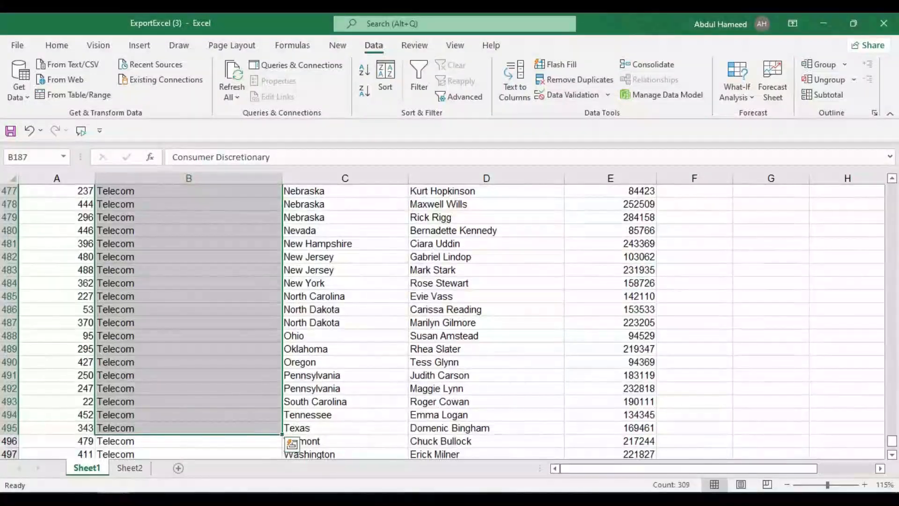
{"action": "scroll", "coordinate": [267, 277], "scroll_direction": "up", "scroll_amount": 2}
{"action": "left_click", "coordinate": [319, 281]}
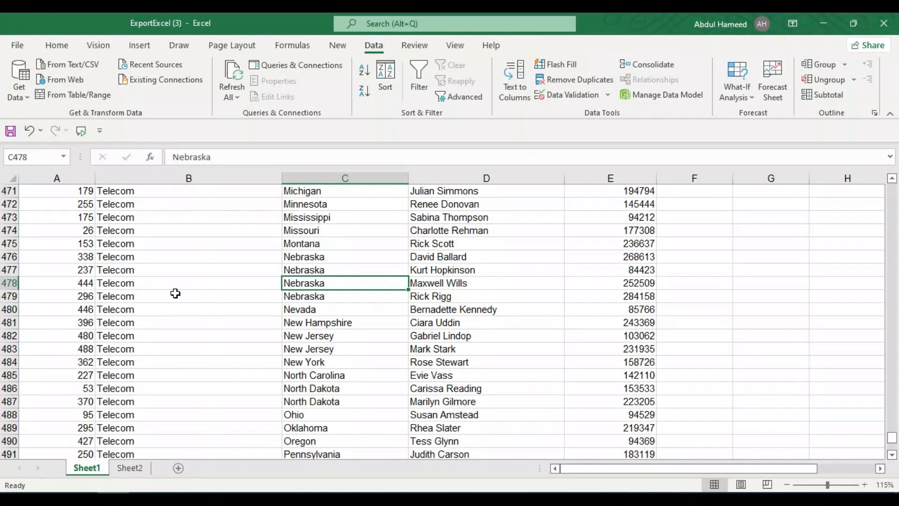
Fill several separate table rows in the Telecom and Materials divisions, including rows 379, 387, 388, 493 and 494, with a light blue theme color.
{"action": "left_click", "coordinate": [10, 230]}
{"action": "left_click", "coordinate": [389, 297]}
{"action": "left_click_drag", "start_coordinate": [92, 243], "coordinate": [617, 244]}
{"action": "left_click_drag", "start_coordinate": [645, 362], "coordinate": [56, 364]}
{"action": "scroll", "coordinate": [84, 373], "scroll_direction": "down", "scroll_amount": 5}
{"action": "left_click_drag", "start_coordinate": [61, 281], "coordinate": [534, 315]}
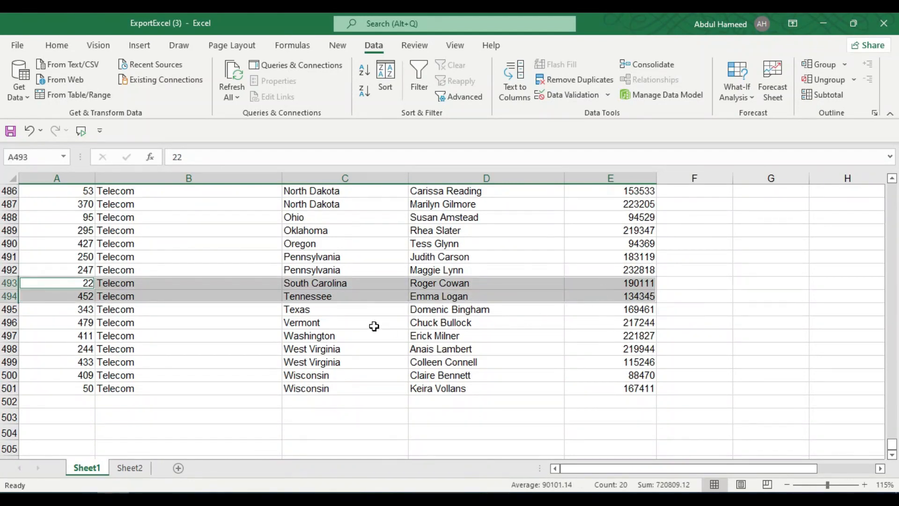
{"action": "scroll", "coordinate": [57, 248], "scroll_direction": "up", "scroll_amount": 20}
{"action": "left_click_drag", "start_coordinate": [57, 247], "coordinate": [591, 246]}
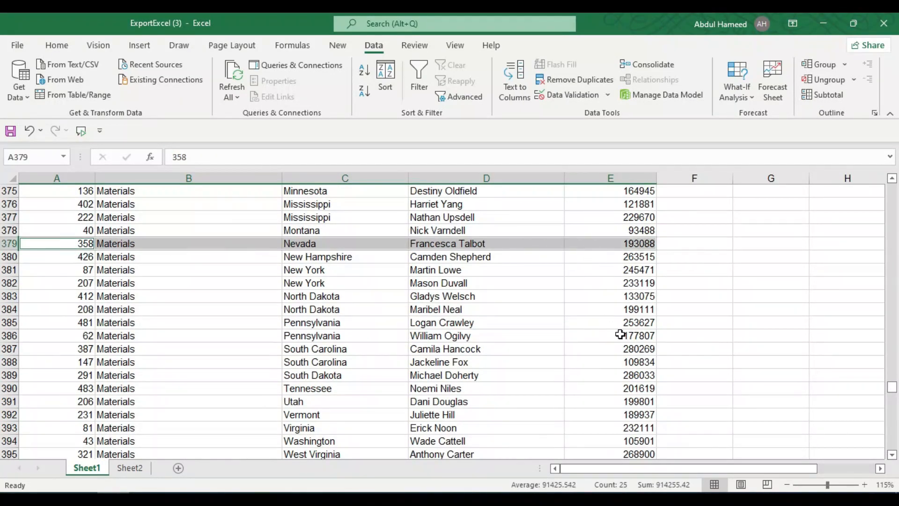
{"action": "left_click", "coordinate": [644, 358], "text": "ctrl"}
{"action": "left_click_drag", "start_coordinate": [484, 352], "coordinate": [57, 350]}
{"action": "left_click", "coordinate": [57, 45]}
{"action": "left_click", "coordinate": [180, 91]}
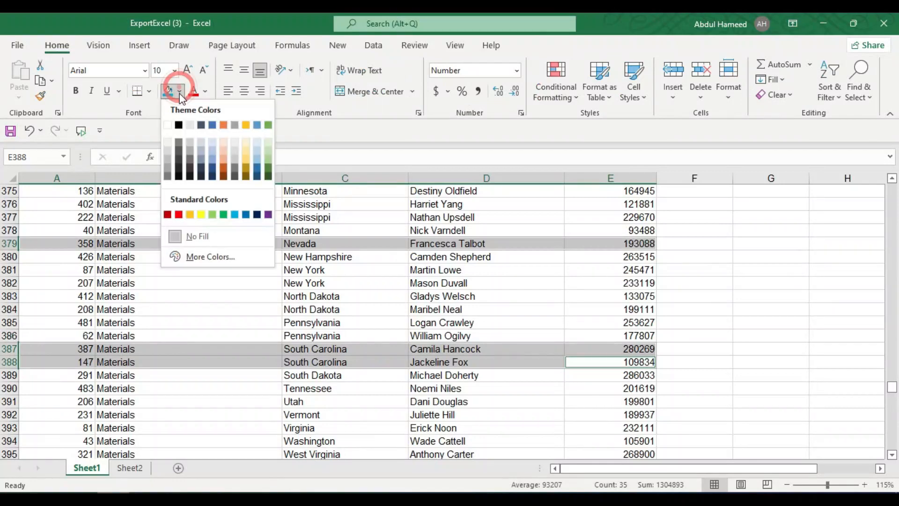
{"action": "left_click", "coordinate": [211, 155]}
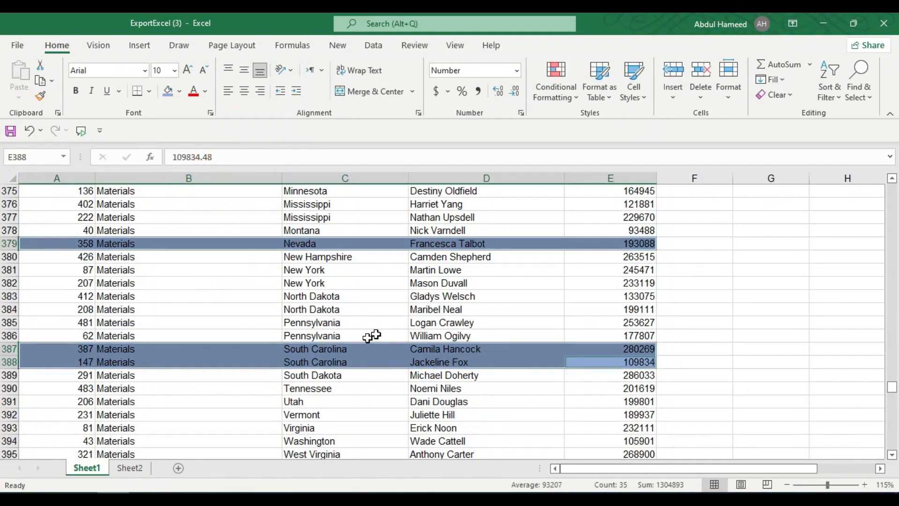
Fill the Industrials row for Nevada in row 346 with the standard light green color.
{"action": "left_click", "coordinate": [289, 305]}
{"action": "left_click_drag", "start_coordinate": [627, 283], "coordinate": [61, 283]}
{"action": "scroll", "coordinate": [443, 301], "scroll_direction": "up", "scroll_amount": 6}
{"action": "scroll", "coordinate": [609, 281], "scroll_direction": "up", "scroll_amount": 6}
{"action": "left_click", "coordinate": [180, 91]}
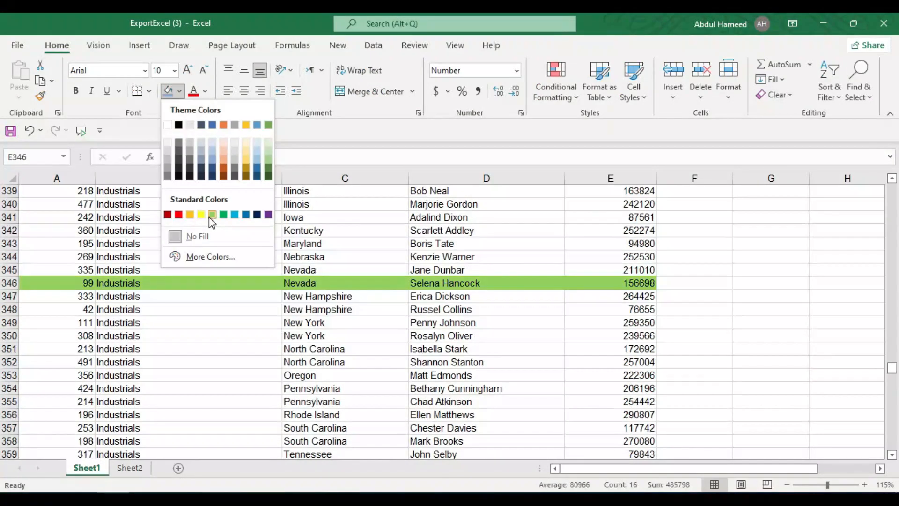
{"action": "left_click", "coordinate": [211, 216]}
Look over the Industrials and Financials rows around the green-filled row.
{"action": "left_click", "coordinate": [307, 253]}
{"action": "left_click", "coordinate": [314, 322]}
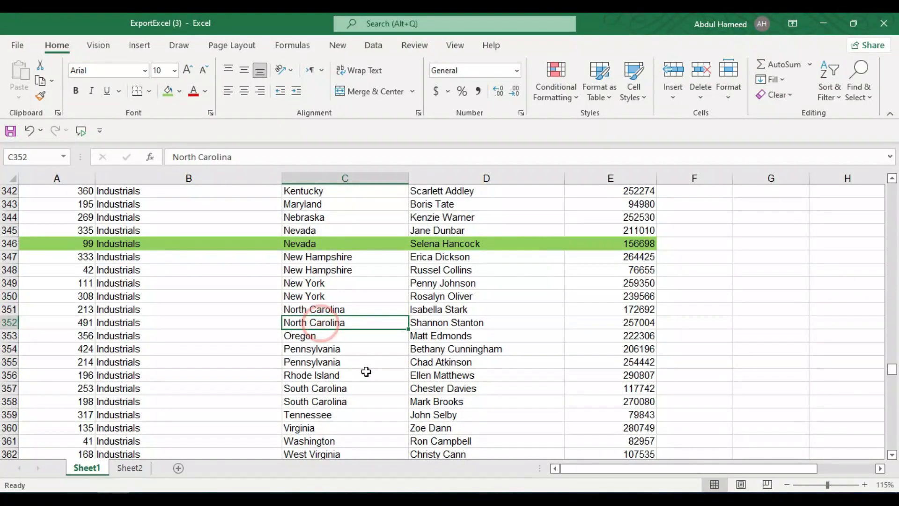
{"action": "scroll", "coordinate": [356, 358], "scroll_direction": "up", "scroll_amount": 6}
{"action": "scroll", "coordinate": [356, 358], "scroll_direction": "up", "scroll_amount": 4}
{"action": "scroll", "coordinate": [355, 355], "scroll_direction": "down", "scroll_amount": 10}
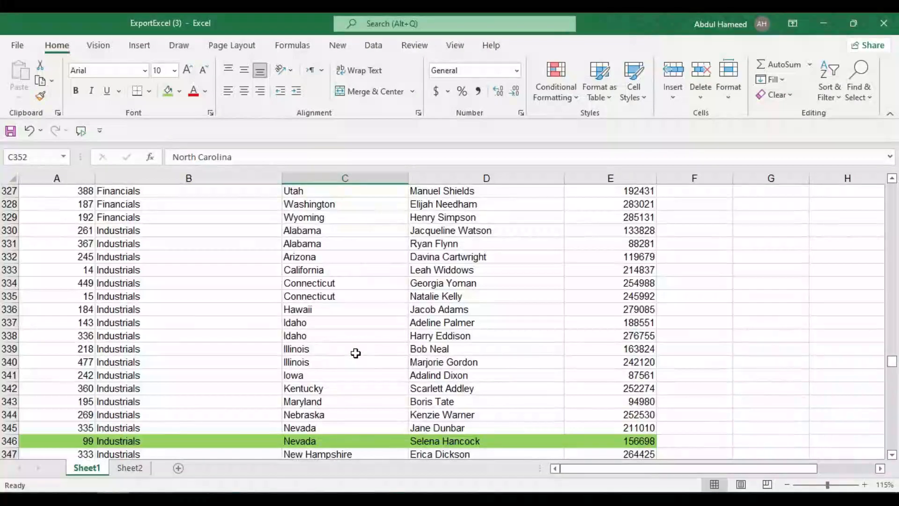
{"action": "left_click", "coordinate": [344, 246]}
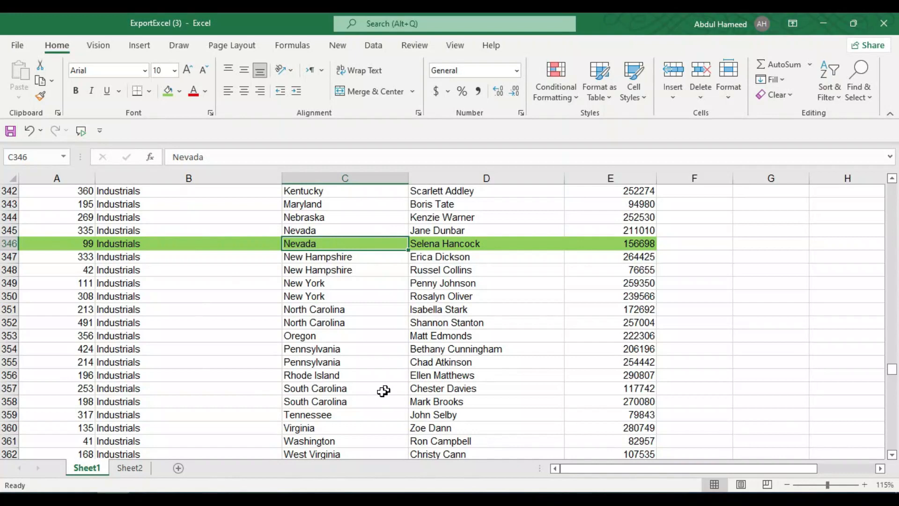
{"action": "scroll", "coordinate": [324, 360], "scroll_direction": "up", "scroll_amount": 6}
{"action": "scroll", "coordinate": [323, 361], "scroll_direction": "up", "scroll_amount": 10}
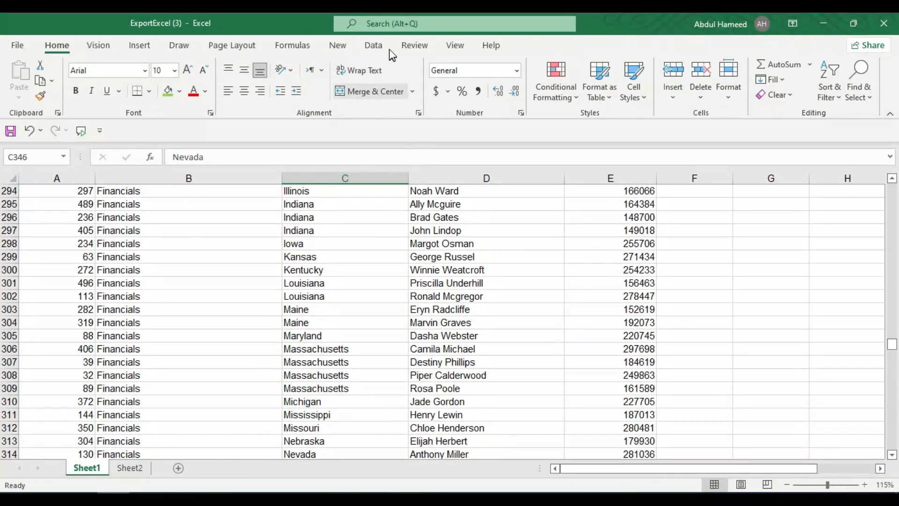
Start a custom sort of the table and set the Division level to sort on Cell Color.
{"action": "right_click", "coordinate": [307, 269]}
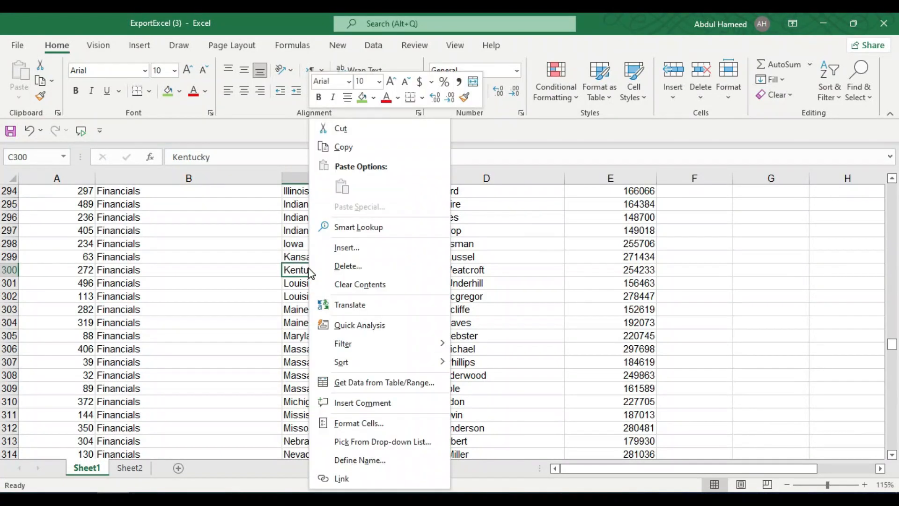
{"action": "mouse_move", "coordinate": [356, 373]}
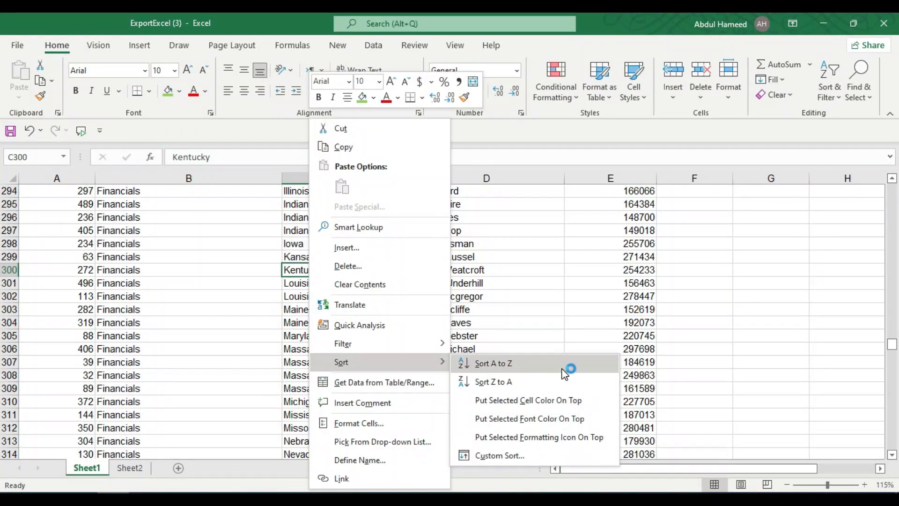
{"action": "left_click", "coordinate": [496, 457]}
{"action": "left_click_drag", "start_coordinate": [434, 178], "coordinate": [455, 144]}
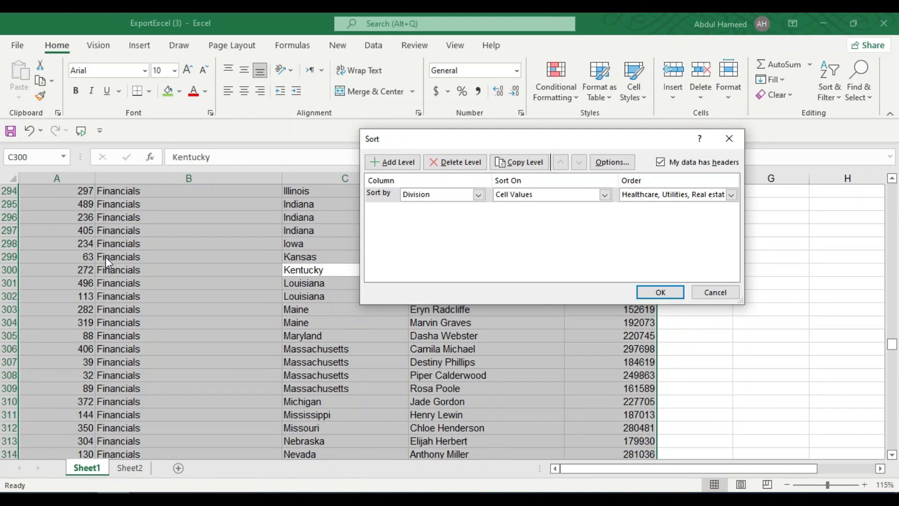
{"action": "left_click", "coordinate": [534, 200]}
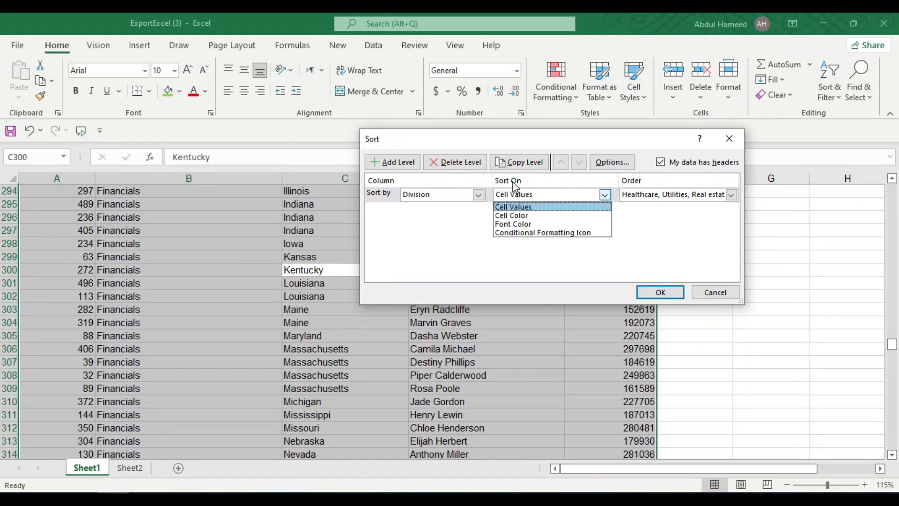
{"action": "left_click", "coordinate": [530, 217]}
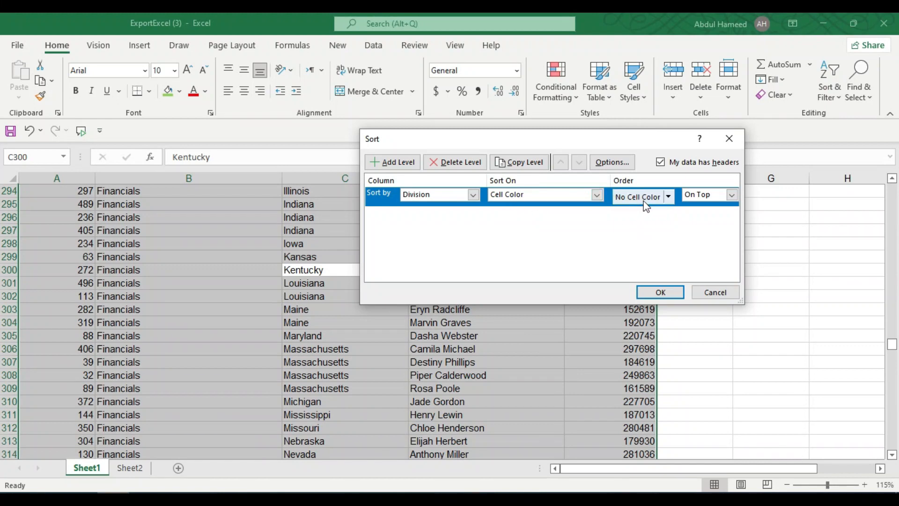
Set the Division level's order to the blue cell color on top, and apply the sort.
{"action": "left_click", "coordinate": [672, 196]}
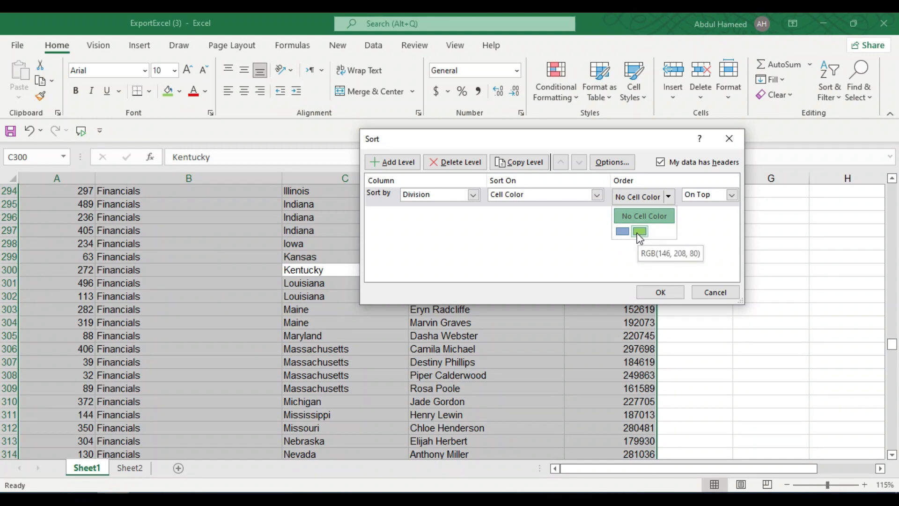
{"action": "left_click", "coordinate": [639, 197]}
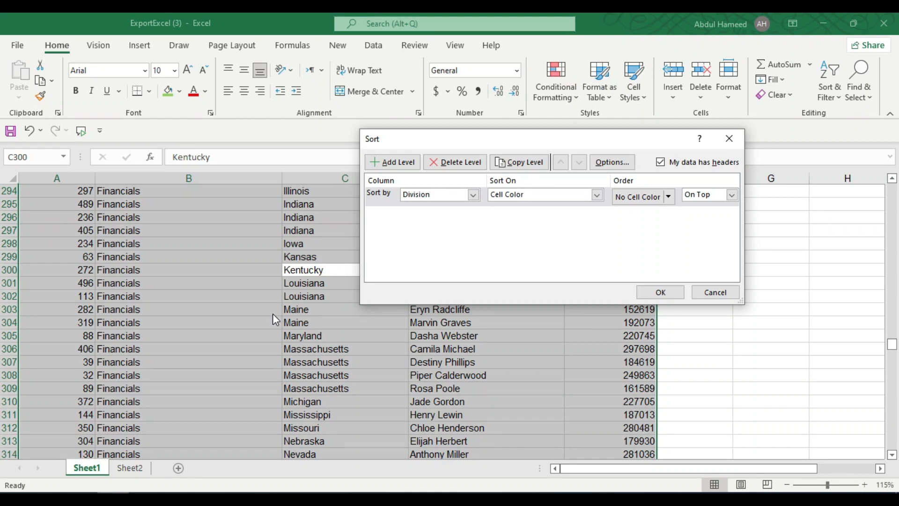
{"action": "left_click", "coordinate": [639, 197]}
{"action": "left_click", "coordinate": [622, 232]}
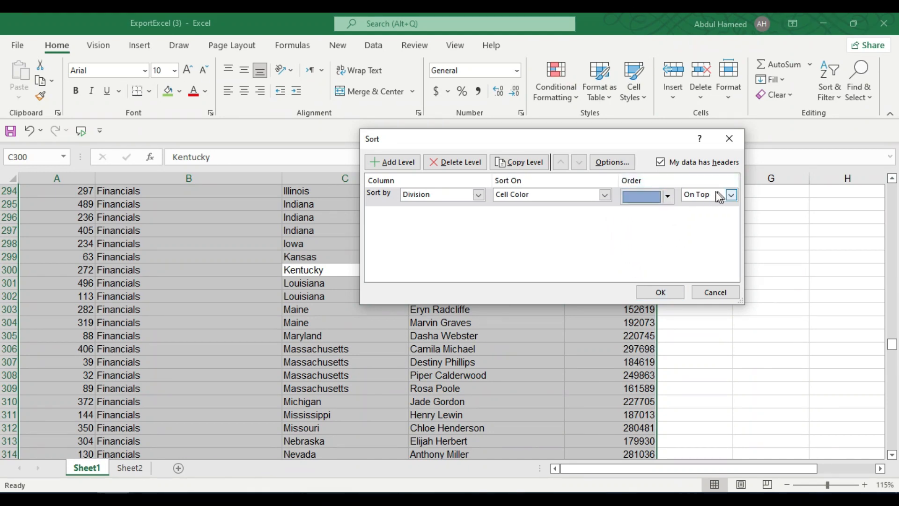
{"action": "left_click", "coordinate": [659, 293]}
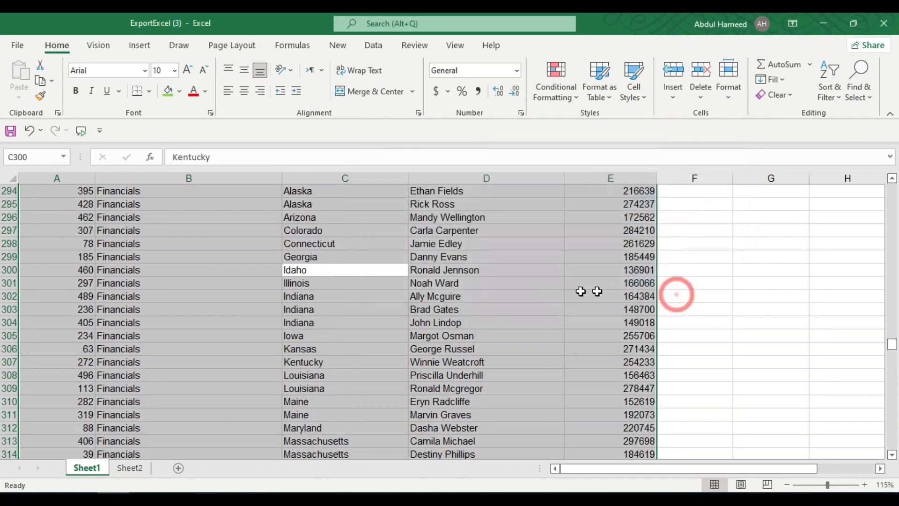
{"action": "scroll", "coordinate": [238, 301], "scroll_direction": "up", "scroll_amount": 14}
{"action": "scroll", "coordinate": [239, 299], "scroll_direction": "up", "scroll_amount": 20}
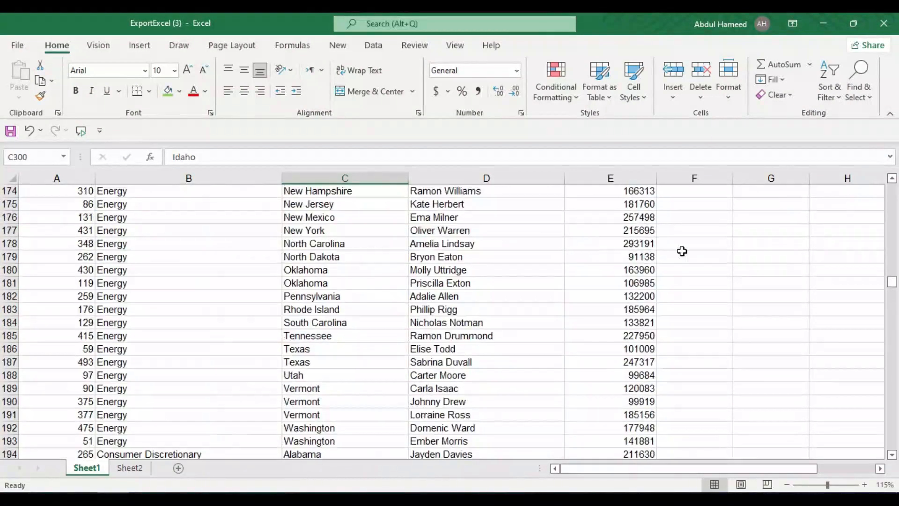
{"action": "left_click_drag", "start_coordinate": [893, 287], "coordinate": [893, 280]}
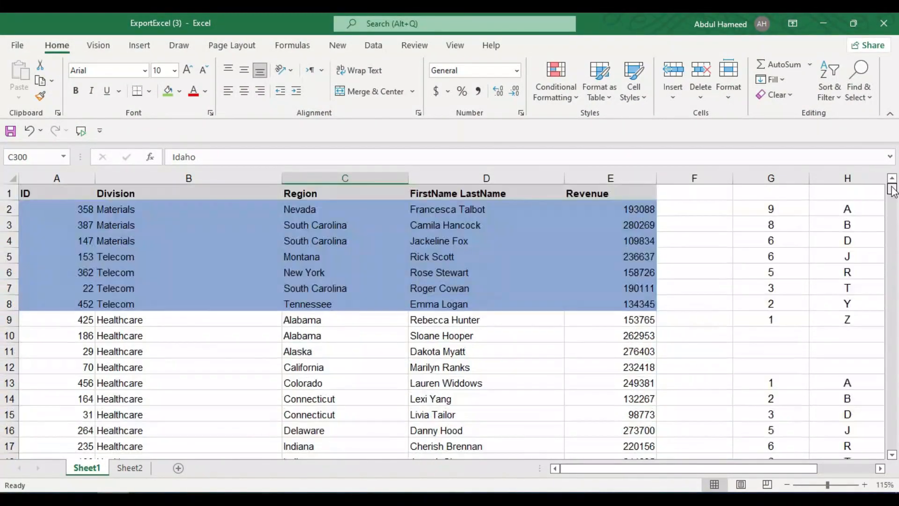
{"action": "left_click", "coordinate": [292, 368]}
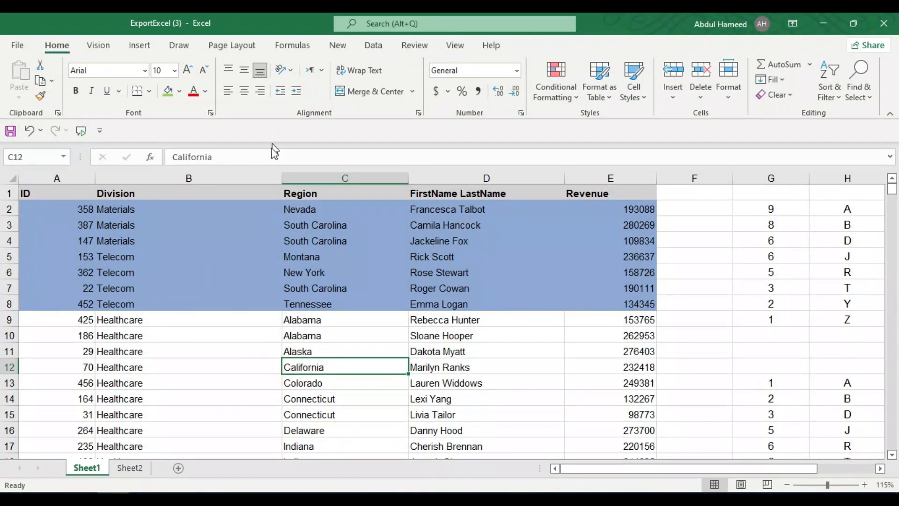
Custom sort the table by Division cell color with No Cell Color on top.
{"action": "right_click", "coordinate": [313, 337]}
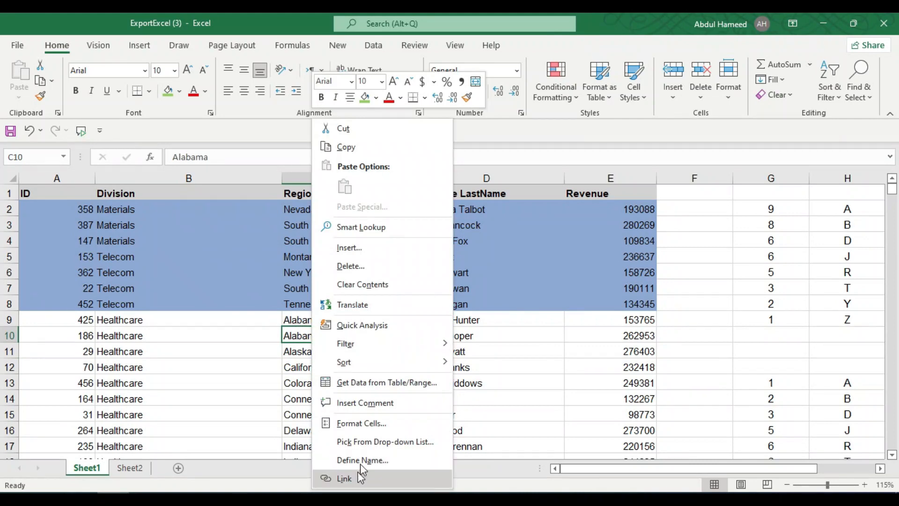
{"action": "mouse_move", "coordinate": [367, 368]}
{"action": "left_click", "coordinate": [494, 452]}
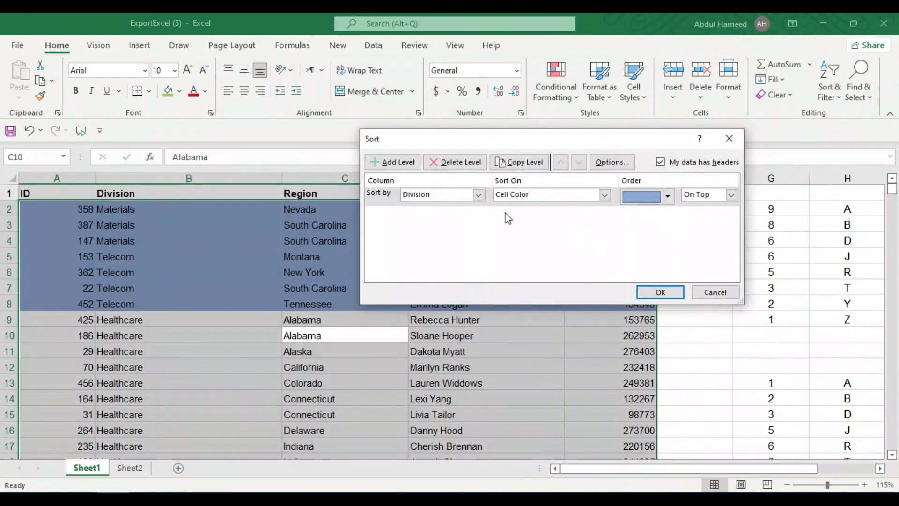
{"action": "left_click", "coordinate": [605, 194]}
{"action": "left_click", "coordinate": [668, 197]}
{"action": "left_click", "coordinate": [641, 231]}
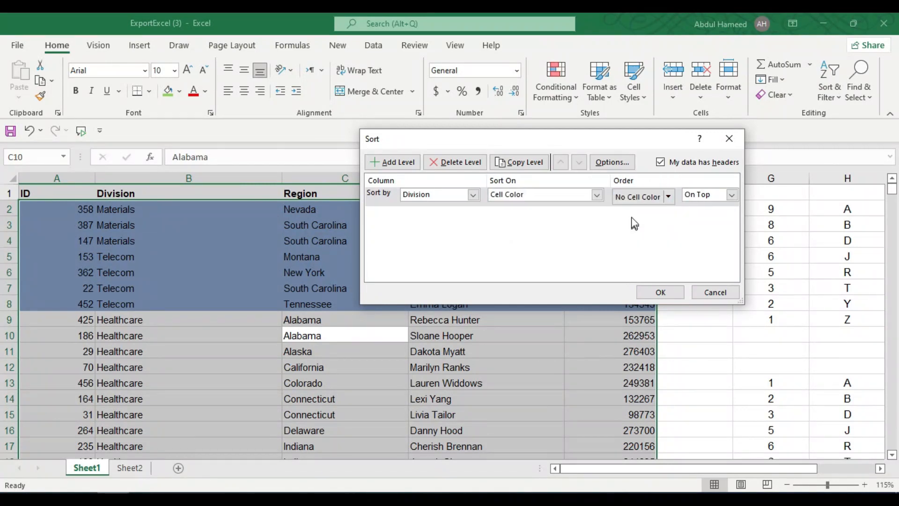
{"action": "left_click", "coordinate": [661, 292]}
{"action": "left_click_drag", "start_coordinate": [892, 189], "coordinate": [892, 198]}
{"action": "left_click_drag", "start_coordinate": [896, 333], "coordinate": [892, 394]}
{"action": "scroll", "coordinate": [638, 321], "scroll_direction": "down", "scroll_amount": 20}
{"action": "left_click", "coordinate": [320, 203]}
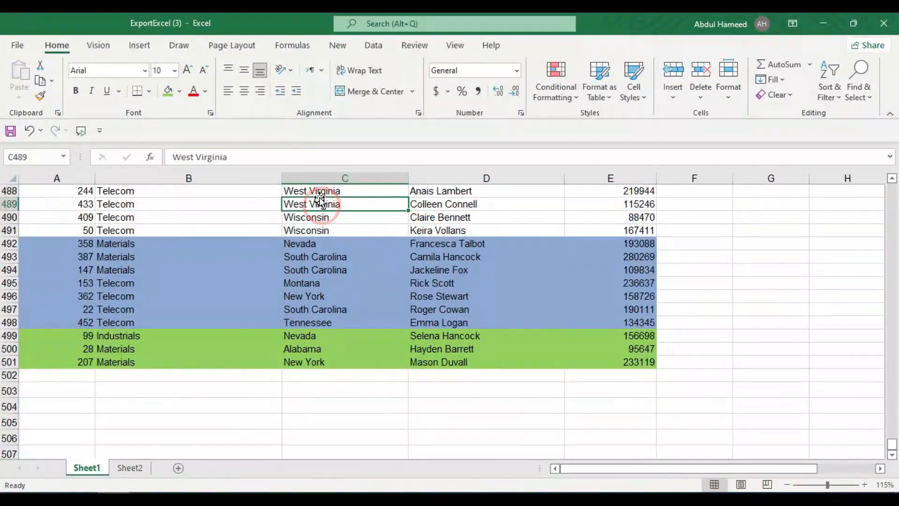
Start another custom sort and set the Division cell color order to green on top.
{"action": "key", "text": "alt+a"}
{"action": "key", "text": "s"}
{"action": "key", "text": "s"}
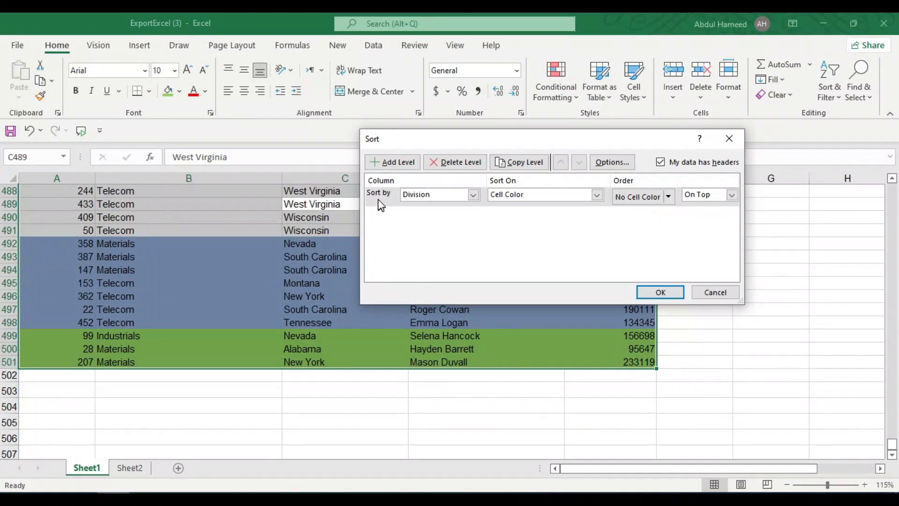
{"action": "left_click", "coordinate": [641, 197]}
{"action": "left_click", "coordinate": [670, 197]}
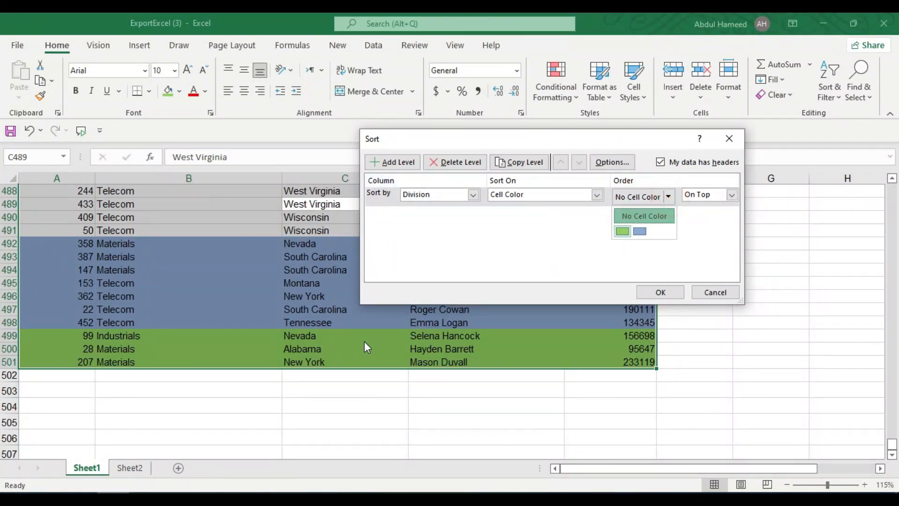
{"action": "left_click", "coordinate": [623, 230]}
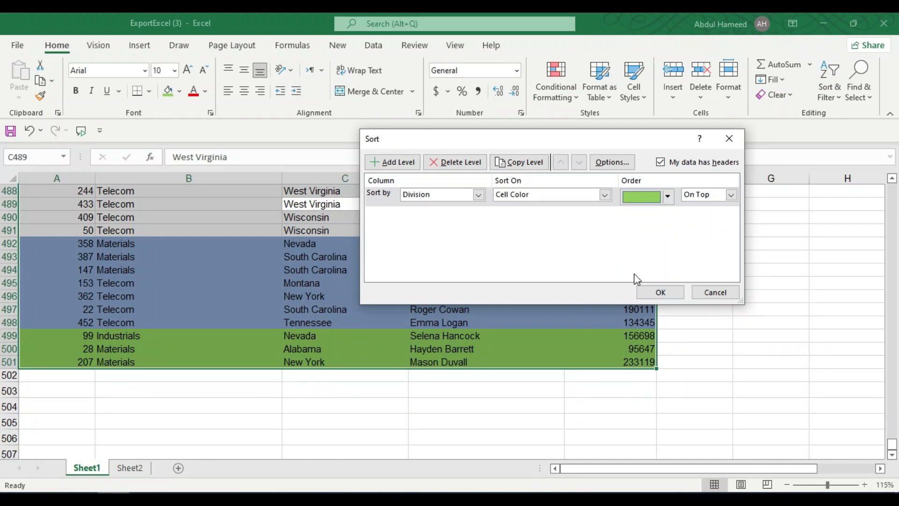
Add a second sort level for Division, sorting on Cell Color.
{"action": "left_click", "coordinate": [393, 163]}
{"action": "left_click", "coordinate": [478, 213]}
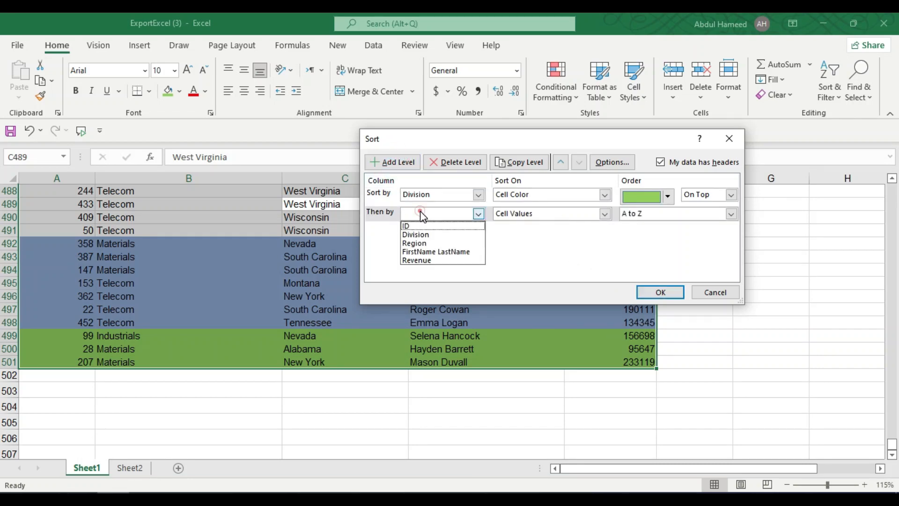
{"action": "left_click", "coordinate": [421, 235]}
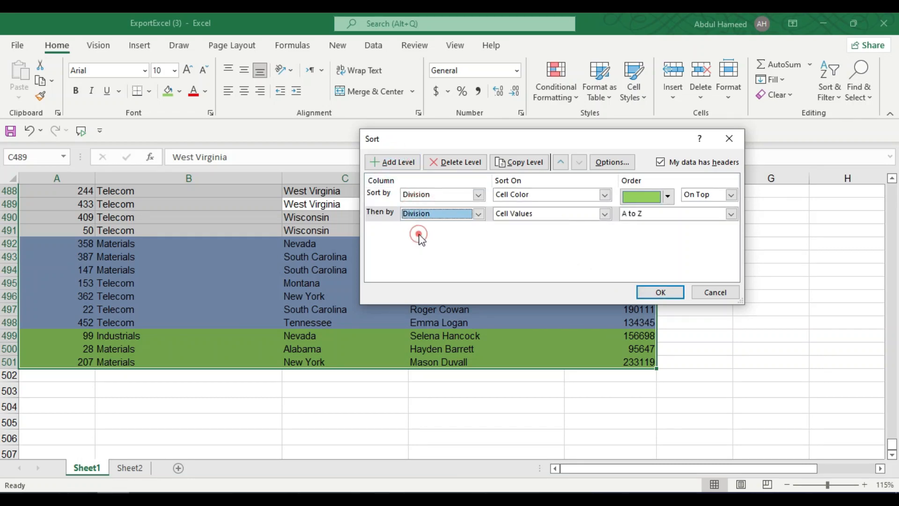
{"action": "left_click", "coordinate": [565, 213]}
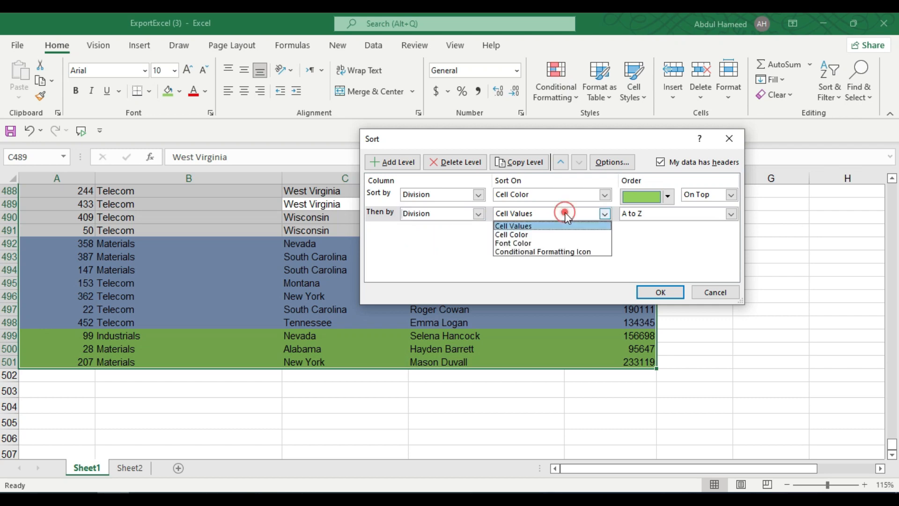
{"action": "left_click", "coordinate": [520, 236]}
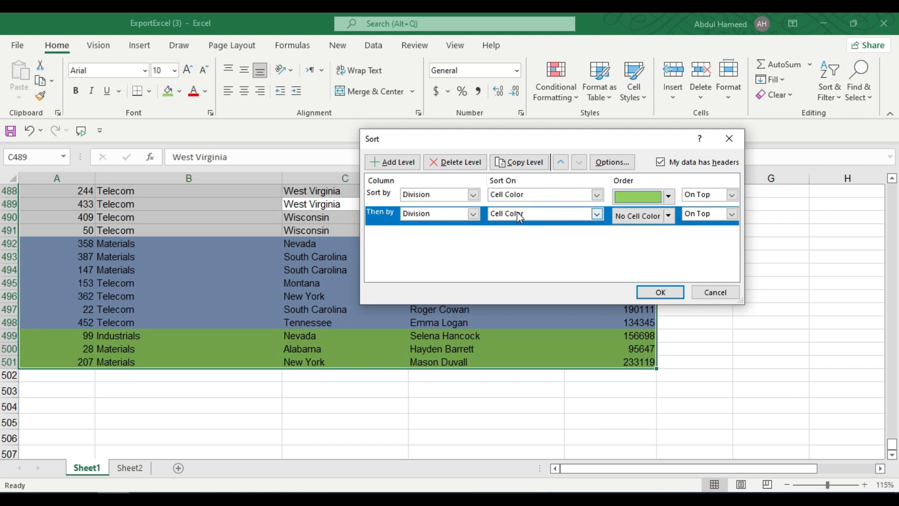
{"action": "left_click", "coordinate": [518, 213]}
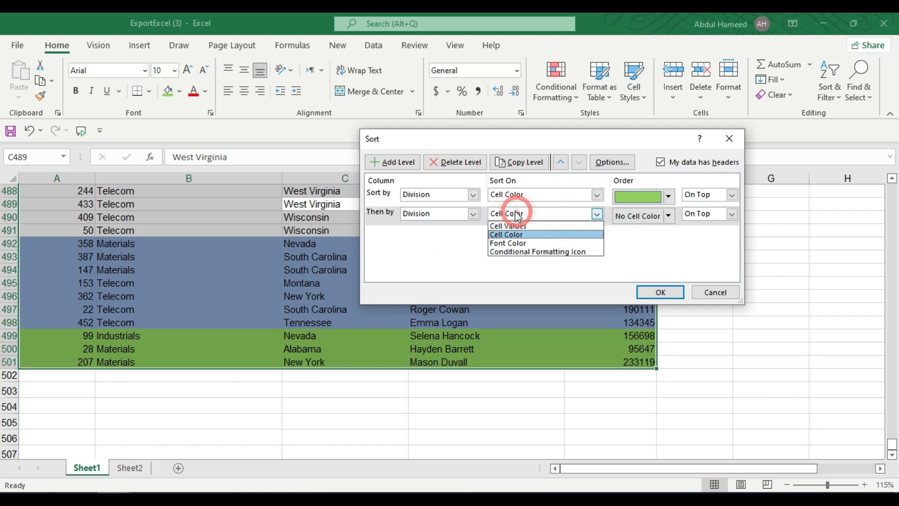
{"action": "left_click", "coordinate": [517, 235]}
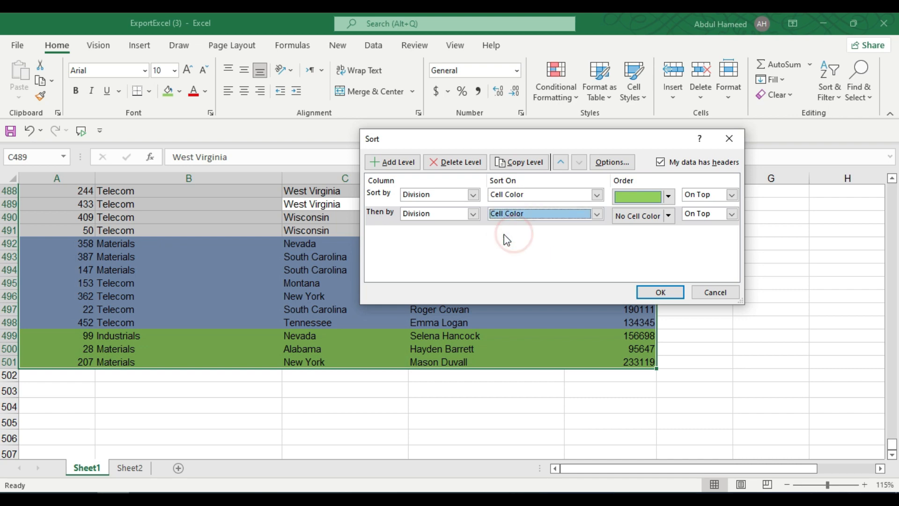
Set the second sort level's order to No Cell Color on bottom, and apply the two-level sort.
{"action": "left_click", "coordinate": [653, 217]}
{"action": "left_click", "coordinate": [670, 217]}
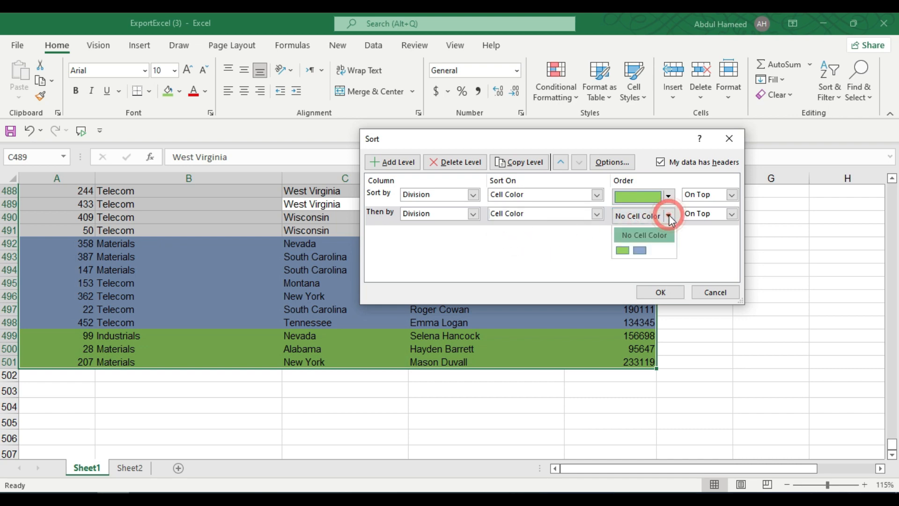
{"action": "left_click", "coordinate": [668, 216]}
{"action": "left_click", "coordinate": [733, 214]}
{"action": "left_click", "coordinate": [693, 236]}
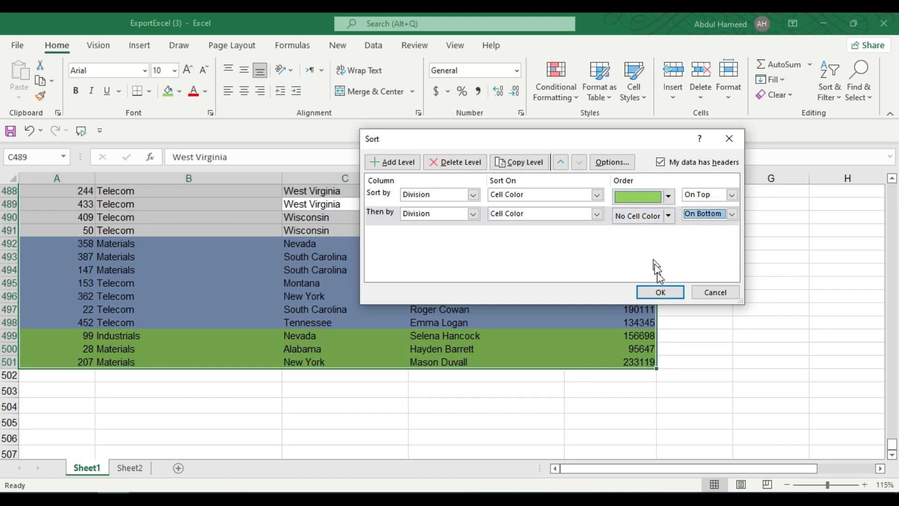
{"action": "left_click", "coordinate": [659, 292]}
{"action": "scroll", "coordinate": [396, 287], "scroll_direction": "up", "scroll_amount": 13}
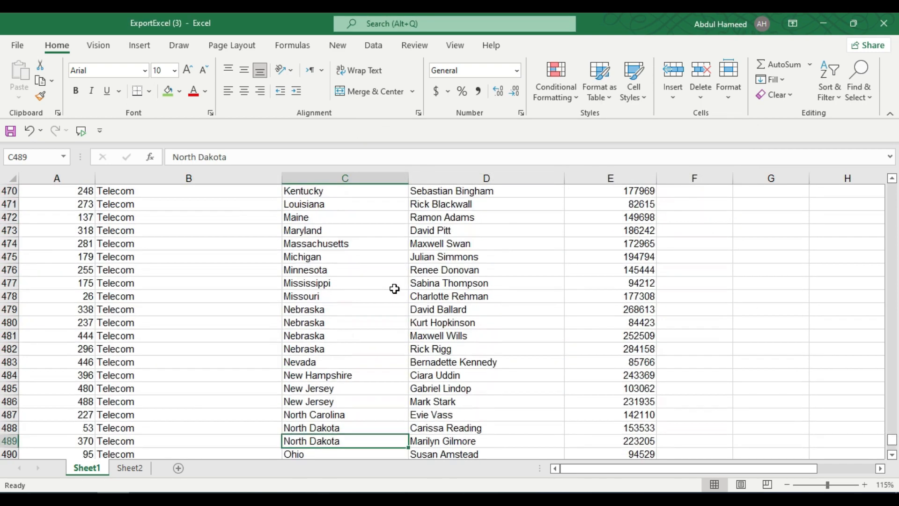
{"action": "left_click_drag", "start_coordinate": [893, 429], "coordinate": [891, 187]}
Apply the 3 Traffic Lights (Unrimmed) icon set as conditional formatting to all Revenue values from E2 down.
{"action": "left_click", "coordinate": [618, 273]}
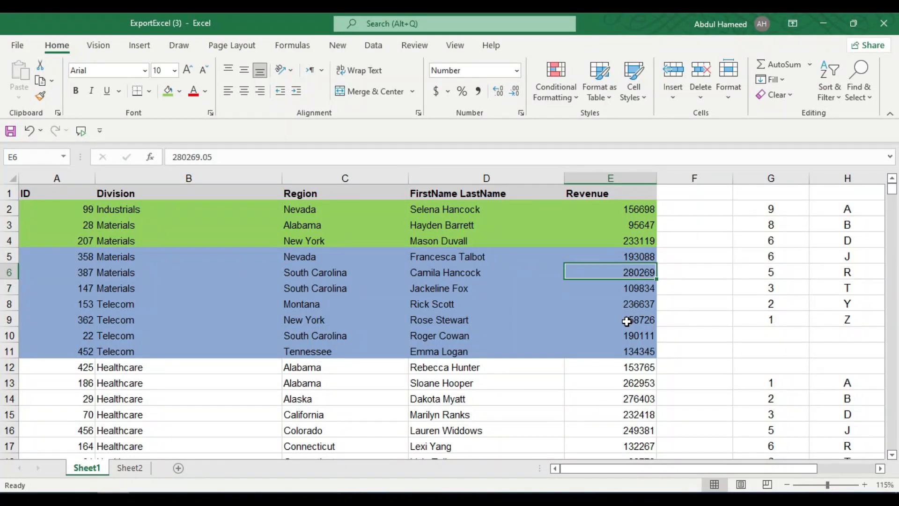
{"action": "left_click", "coordinate": [607, 208]}
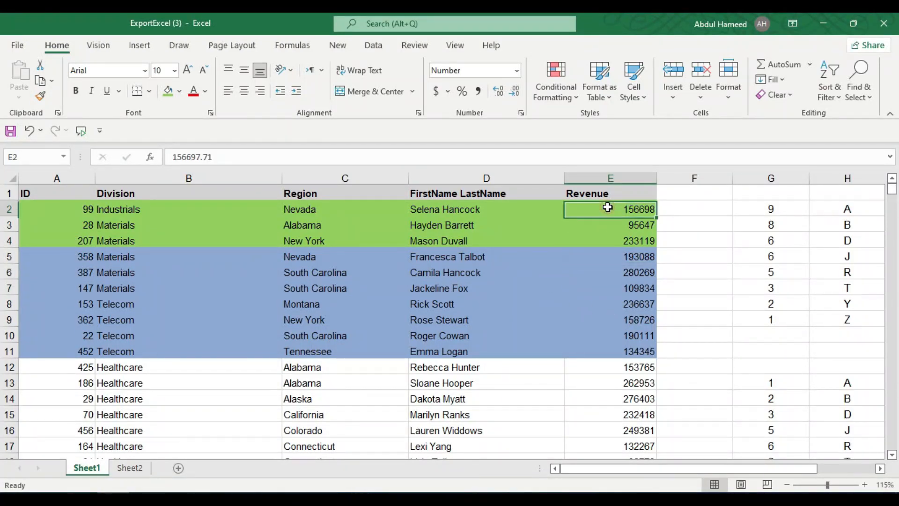
{"action": "key", "text": "ctrl+shift+Down"}
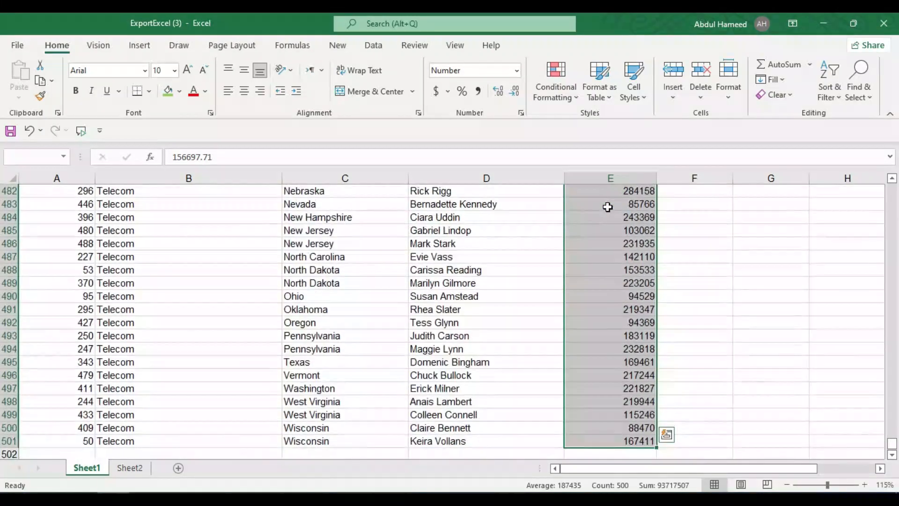
{"action": "left_click", "coordinate": [550, 89]}
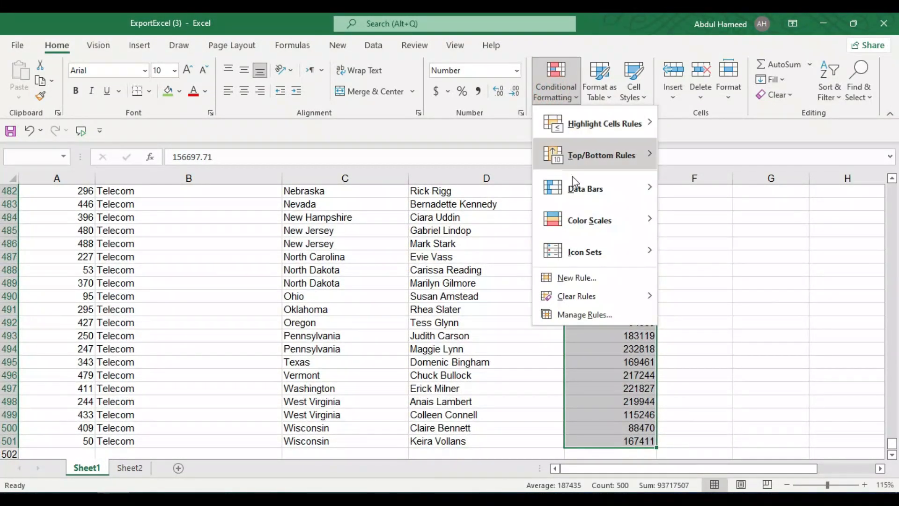
{"action": "mouse_move", "coordinate": [587, 254]}
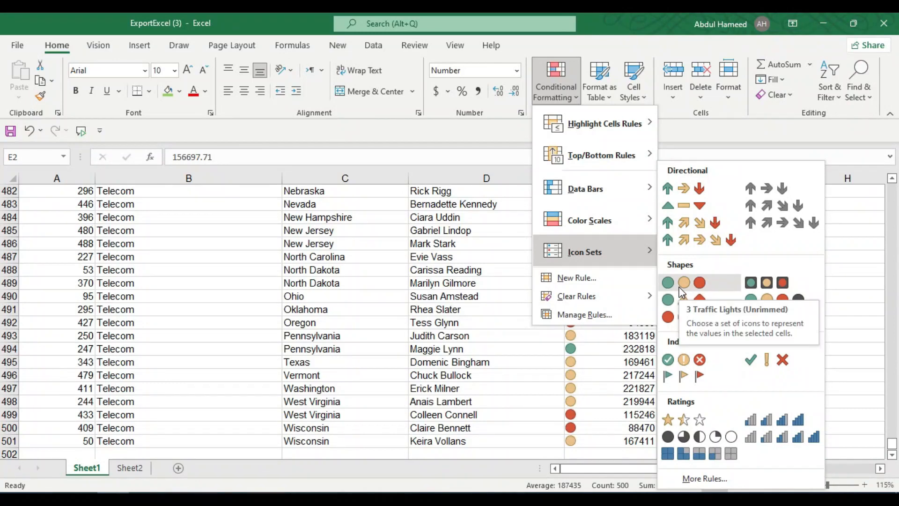
{"action": "left_click", "coordinate": [684, 283]}
{"action": "scroll", "coordinate": [610, 320], "scroll_direction": "up", "scroll_amount": 20}
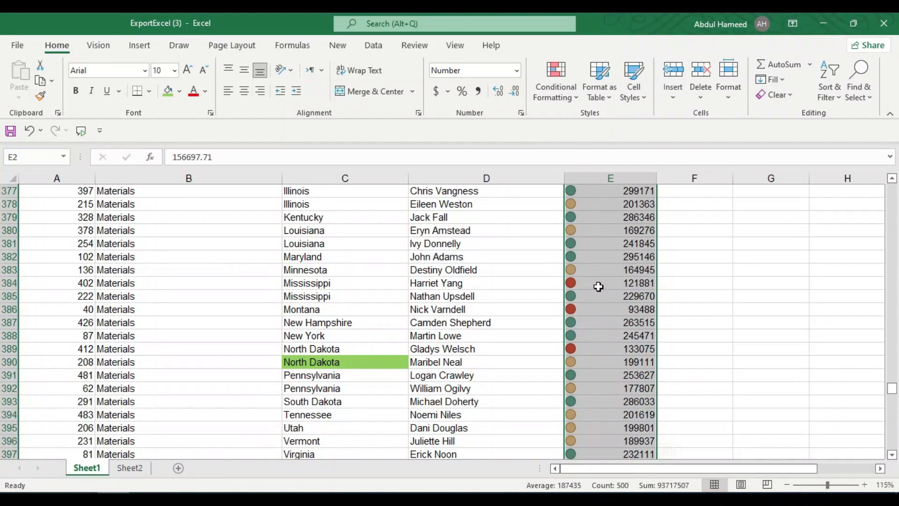
{"action": "left_click", "coordinate": [598, 287]}
{"action": "left_click", "coordinate": [600, 258]}
{"action": "scroll", "coordinate": [602, 265], "scroll_direction": "up", "scroll_amount": 1}
{"action": "scroll", "coordinate": [602, 265], "scroll_direction": "up", "scroll_amount": 1}
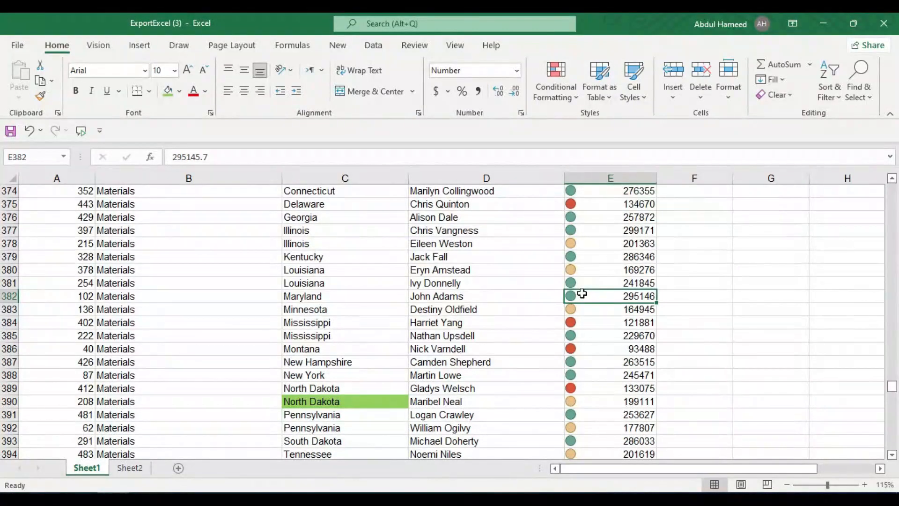
Start a custom sort from a Revenue cell and set the first sort level's column to Revenue.
{"action": "scroll", "coordinate": [582, 291], "scroll_direction": "up", "scroll_amount": 1}
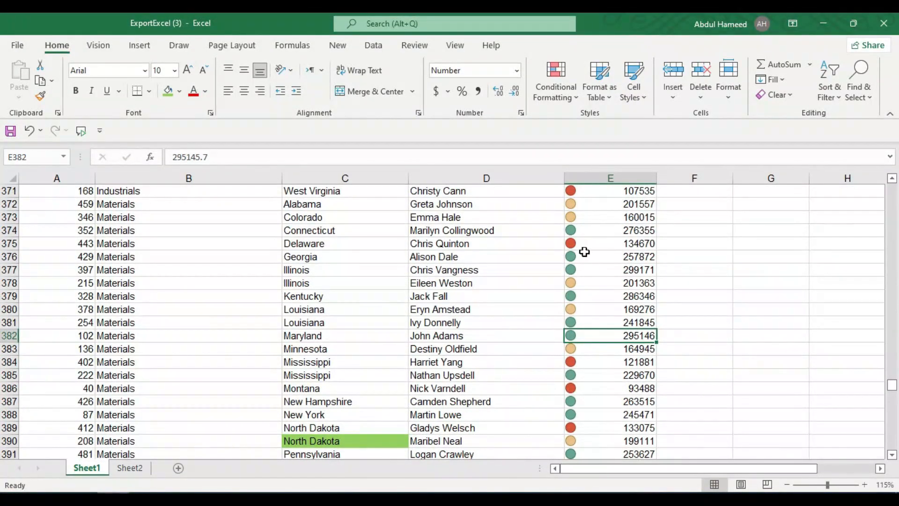
{"action": "scroll", "coordinate": [584, 251], "scroll_direction": "up", "scroll_amount": 1}
{"action": "left_click", "coordinate": [575, 230]}
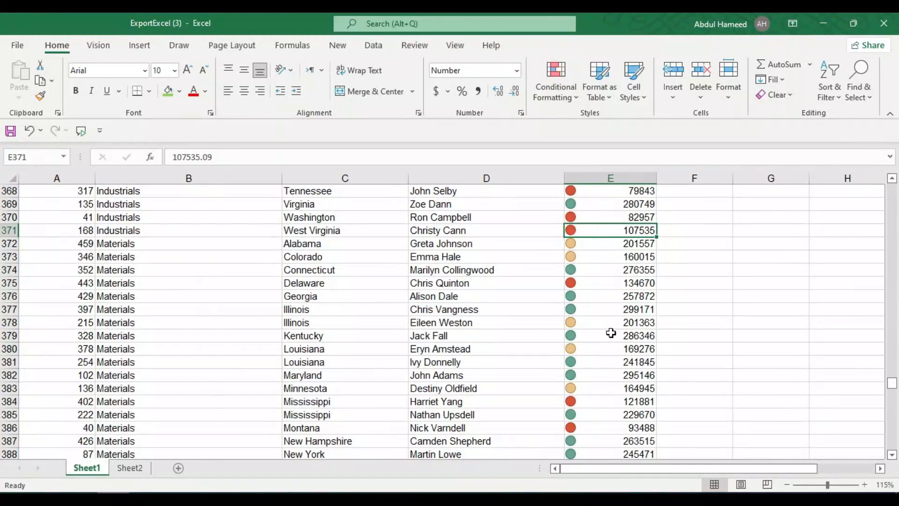
{"action": "scroll", "coordinate": [595, 334], "scroll_direction": "up", "scroll_amount": 8}
{"action": "right_click", "coordinate": [596, 334]}
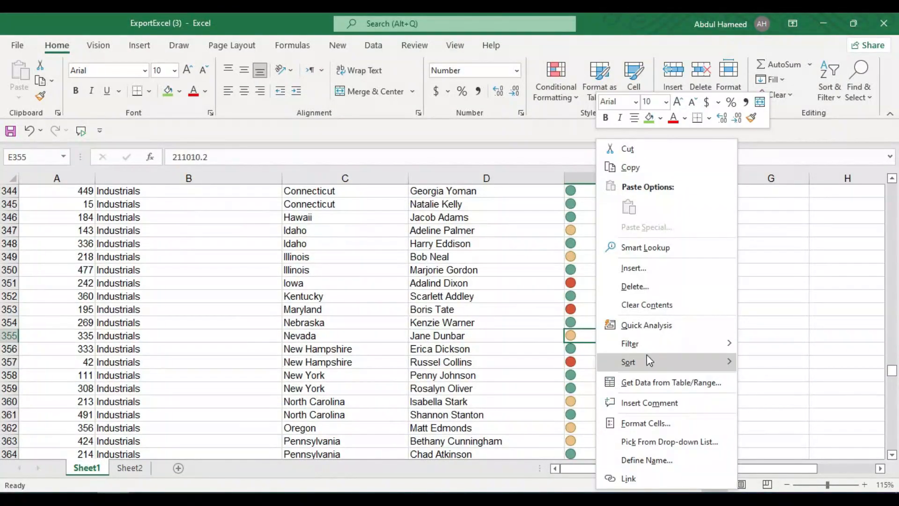
{"action": "mouse_move", "coordinate": [649, 361]}
{"action": "left_click", "coordinate": [487, 451]}
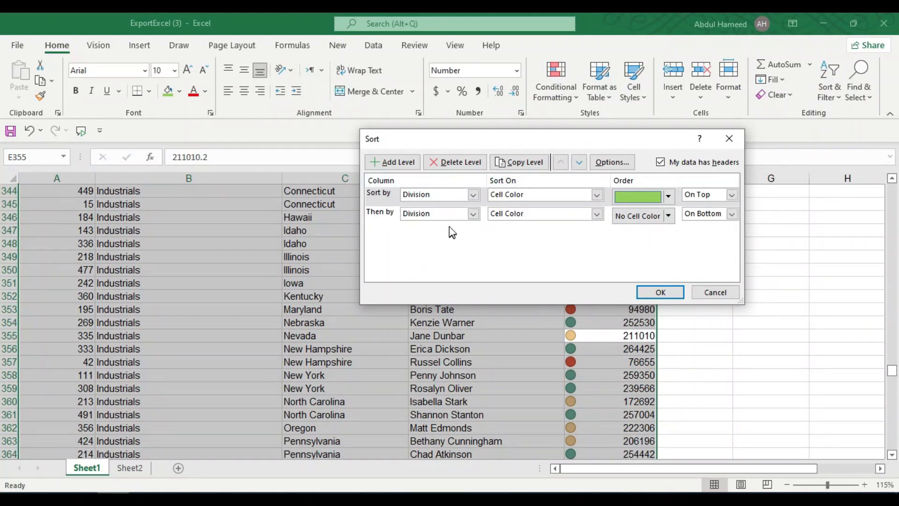
{"action": "left_click", "coordinate": [474, 196]}
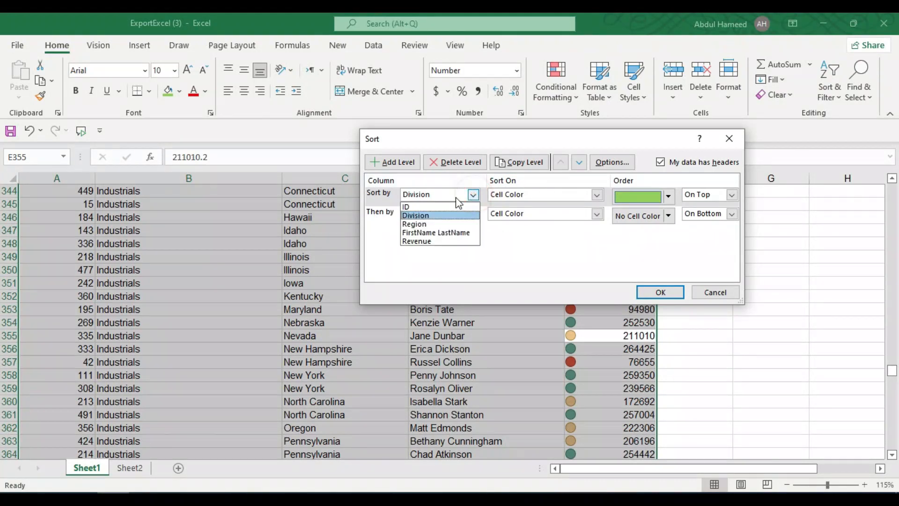
{"action": "left_click", "coordinate": [428, 240]}
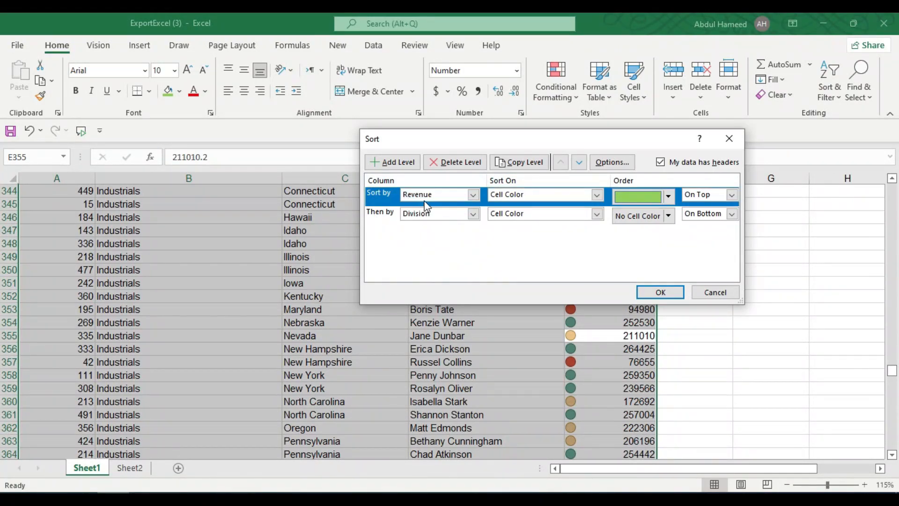
Sort the first Revenue level on Conditional Formatting Icon, with the green icon on top.
{"action": "left_click", "coordinate": [511, 195]}
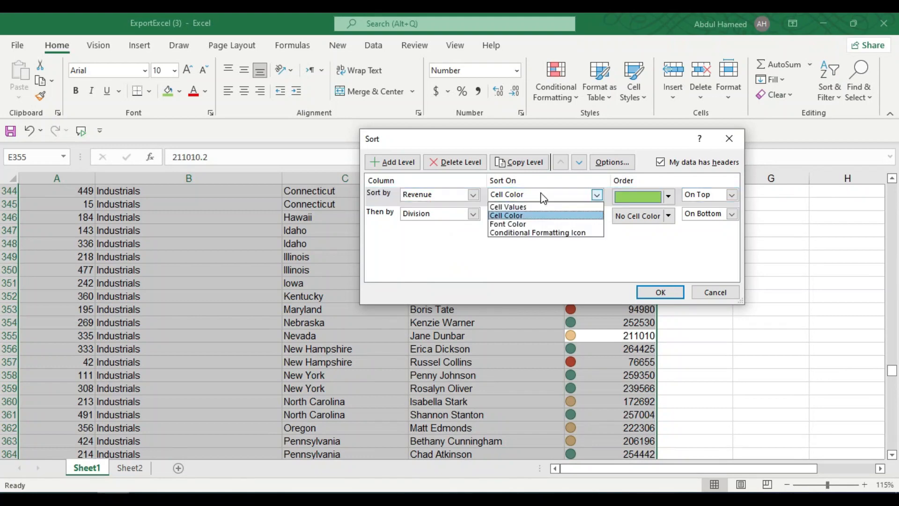
{"action": "left_click", "coordinate": [529, 233]}
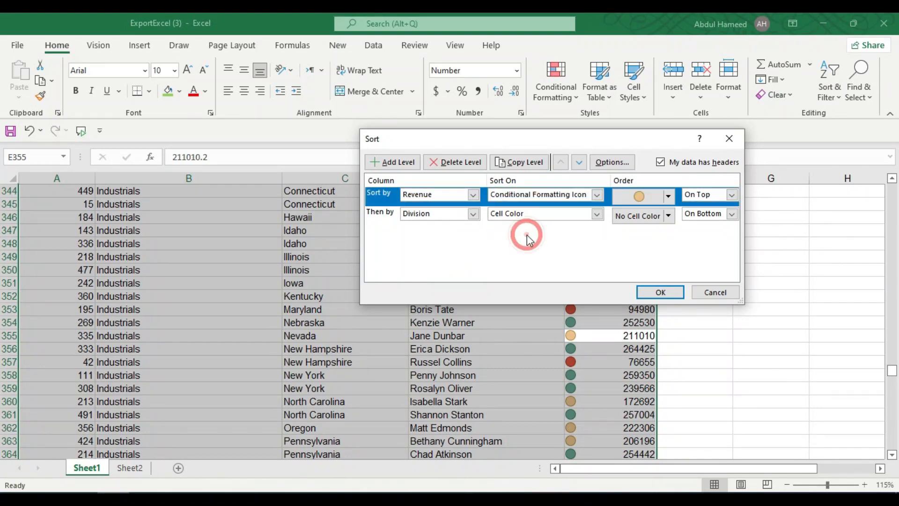
{"action": "left_click", "coordinate": [667, 195]}
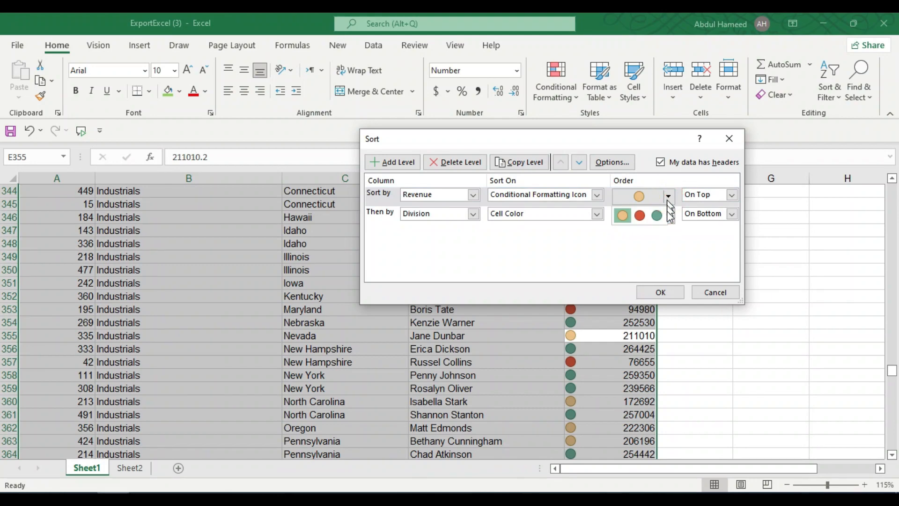
{"action": "left_click", "coordinate": [660, 220]}
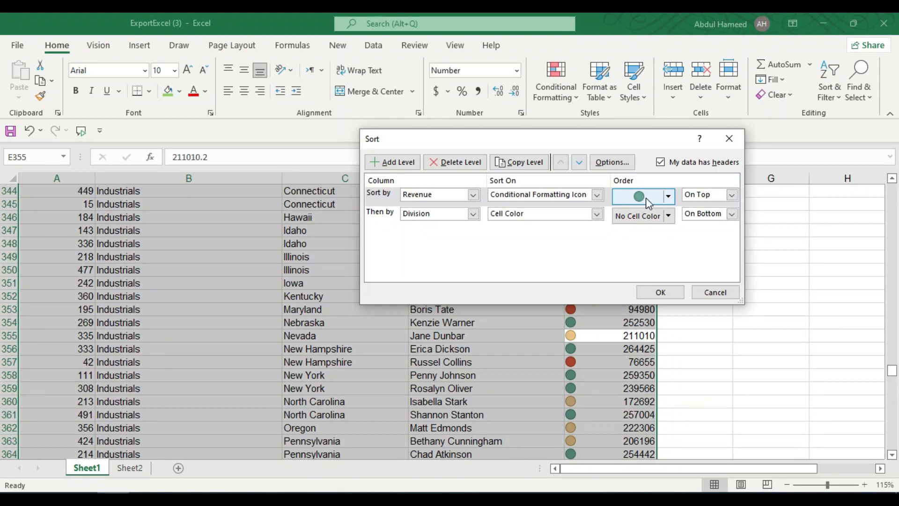
Set the second sort level to Revenue, sorting on Conditional Formatting Icon.
{"action": "left_click", "coordinate": [453, 215]}
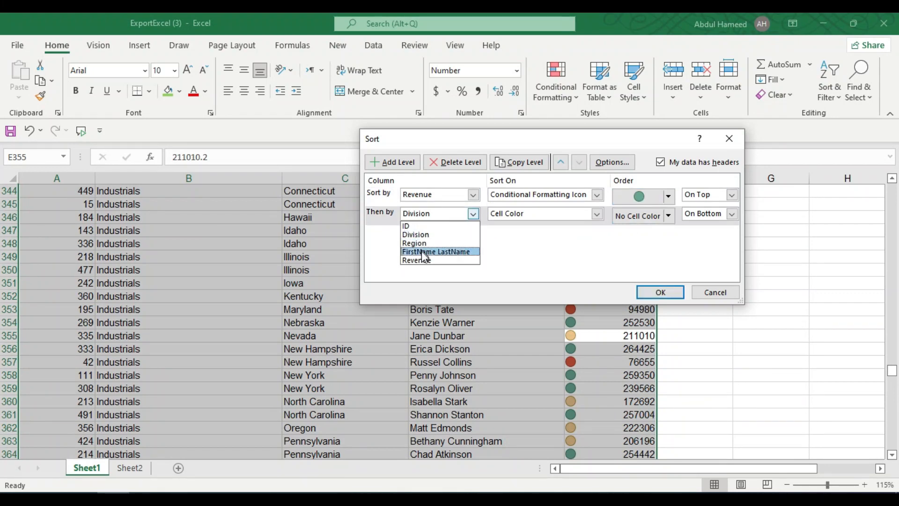
{"action": "left_click", "coordinate": [421, 266]}
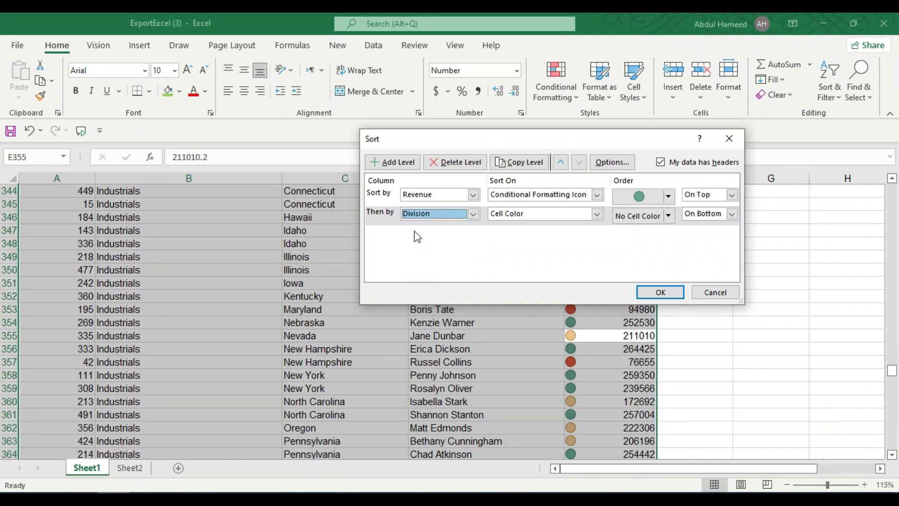
{"action": "left_click", "coordinate": [522, 215]}
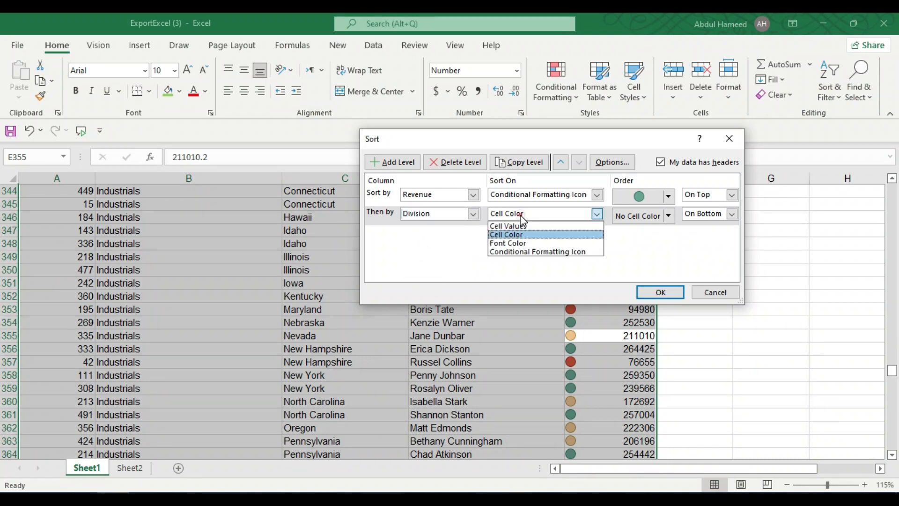
{"action": "left_click", "coordinate": [519, 255]}
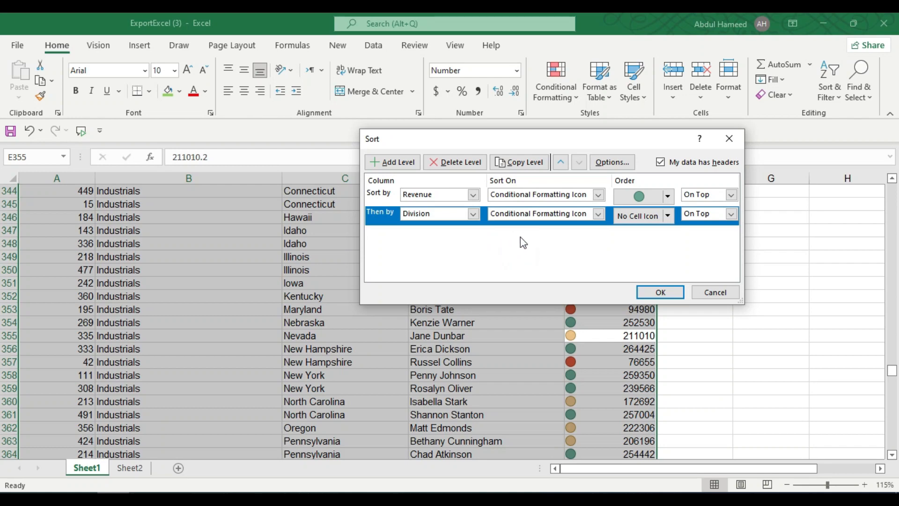
Set the second level's order to the red icon on bottom, apply the two-level sort and review the sorted rows.
{"action": "left_click", "coordinate": [668, 216]}
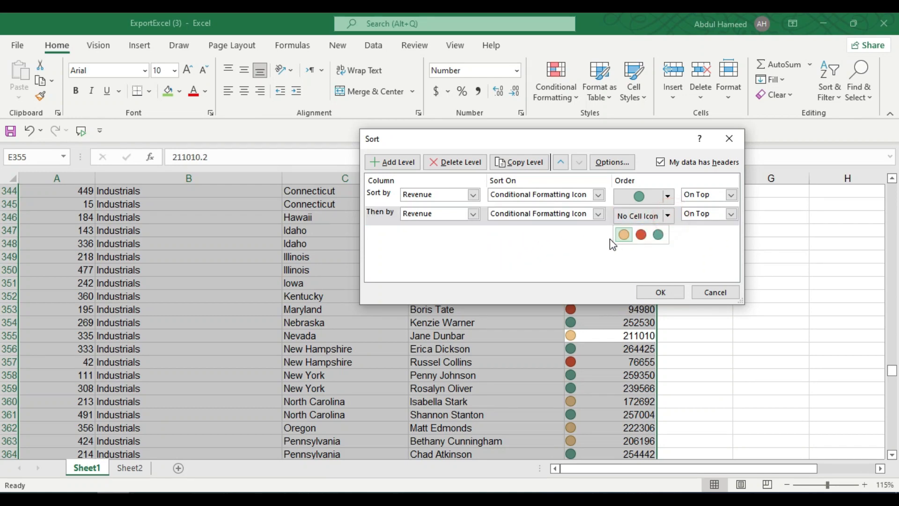
{"action": "left_click", "coordinate": [638, 236]}
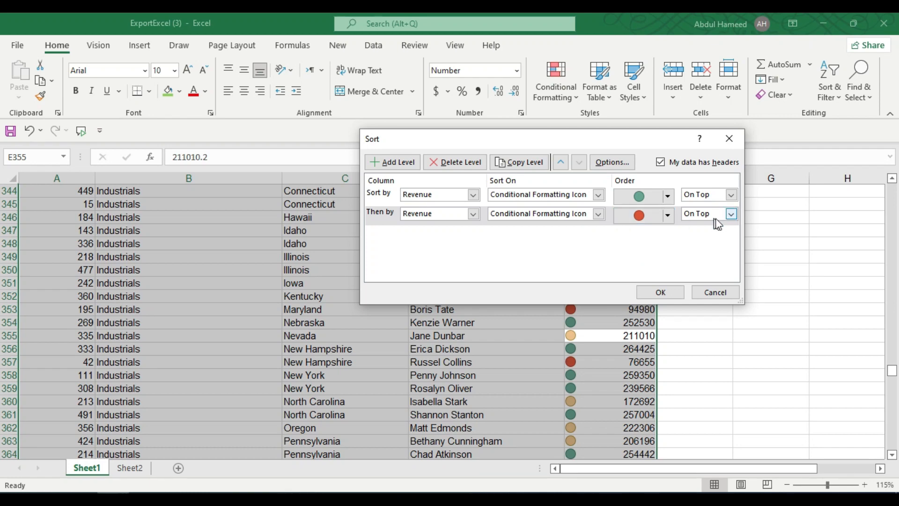
{"action": "left_click", "coordinate": [731, 214]}
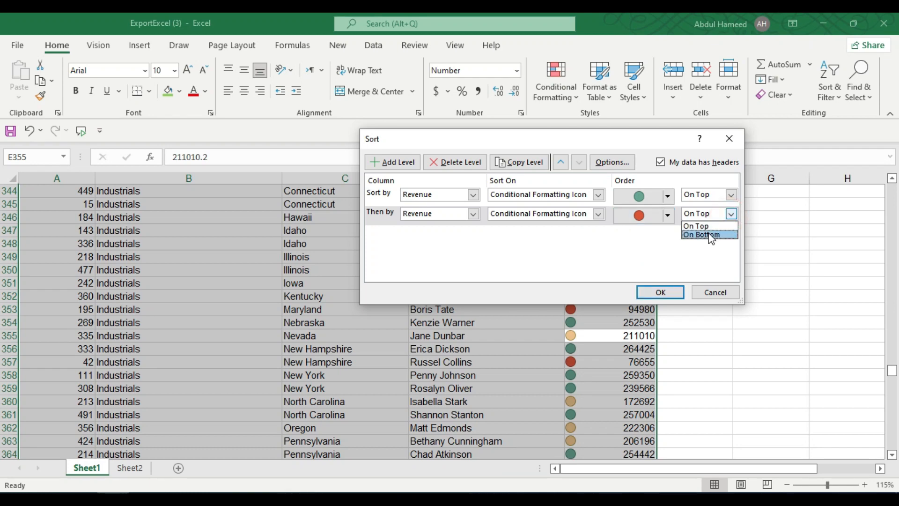
{"action": "left_click", "coordinate": [660, 292]}
{"action": "scroll", "coordinate": [572, 293], "scroll_direction": "up", "scroll_amount": 7}
{"action": "scroll", "coordinate": [572, 292], "scroll_direction": "down", "scroll_amount": 7}
{"action": "scroll", "coordinate": [573, 286], "scroll_direction": "up", "scroll_amount": 20}
{"action": "scroll", "coordinate": [583, 283], "scroll_direction": "up", "scroll_amount": 20}
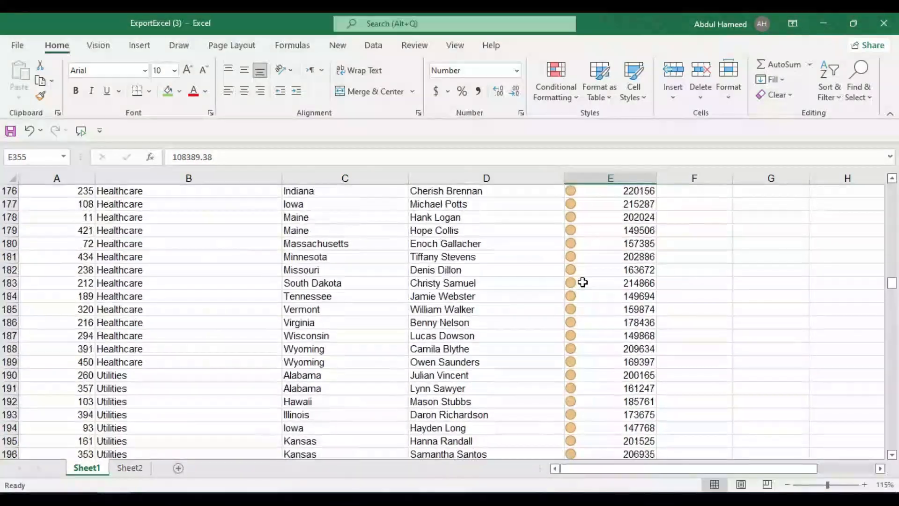
{"action": "left_click_drag", "start_coordinate": [891, 273], "coordinate": [892, 414]}
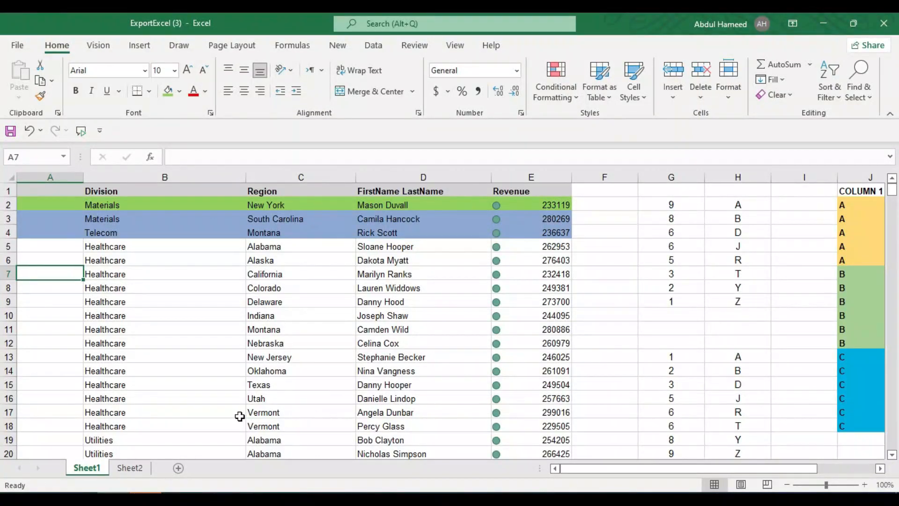
Undo the clearing of the ID column's contents and highlight the IDs in A2:A12.
{"action": "left_click", "coordinate": [141, 315]}
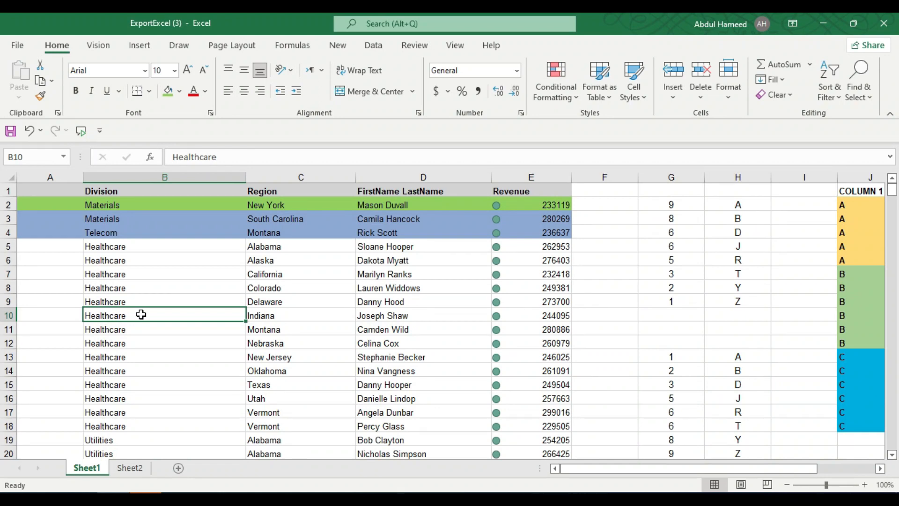
{"action": "left_click", "coordinate": [192, 273]}
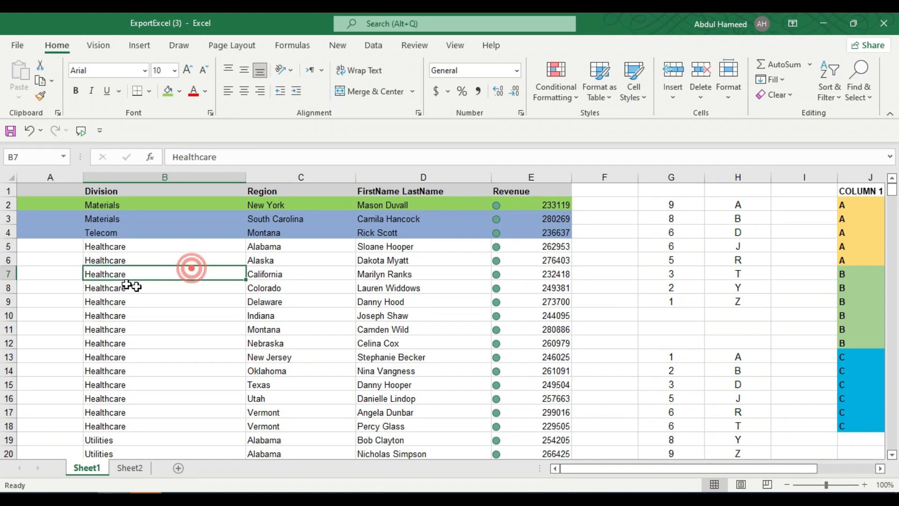
{"action": "left_click", "coordinate": [56, 188]}
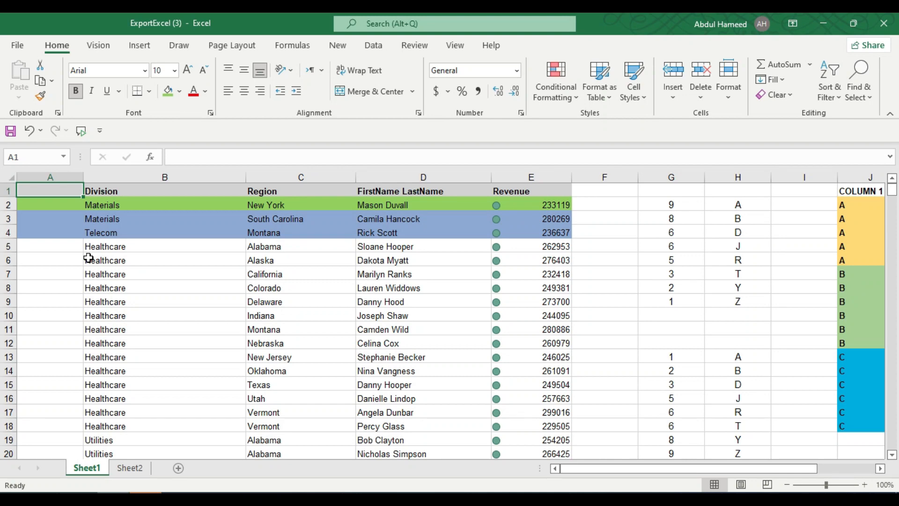
{"action": "key", "text": "ctrl+v"}
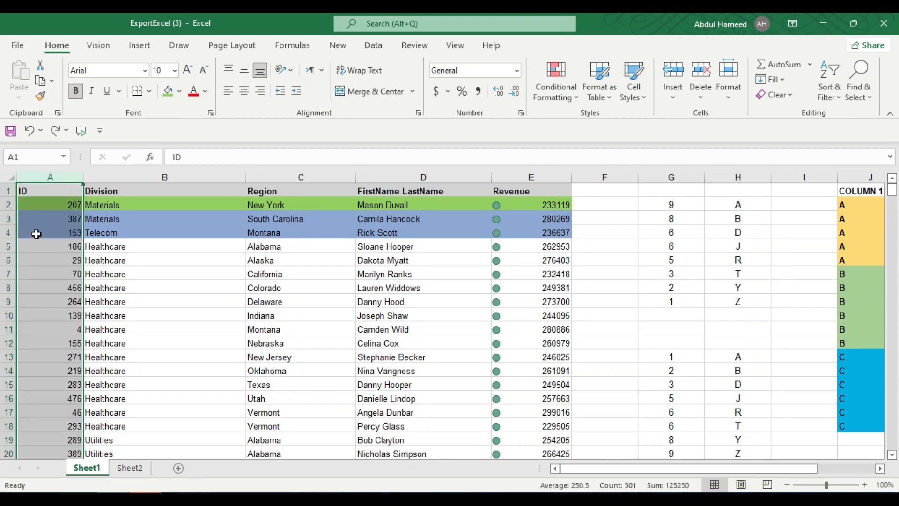
{"action": "left_click", "coordinate": [162, 246]}
{"action": "left_click_drag", "start_coordinate": [61, 204], "coordinate": [70, 344]}
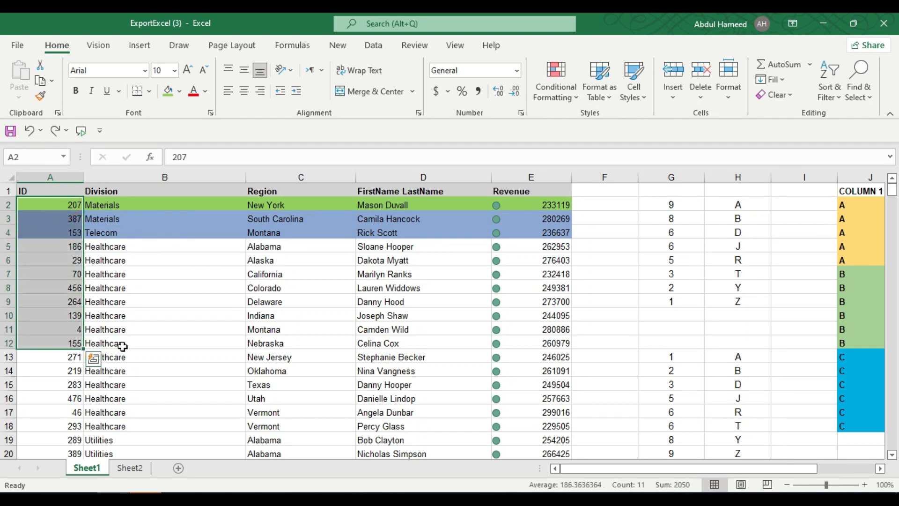
{"action": "left_click", "coordinate": [120, 345]}
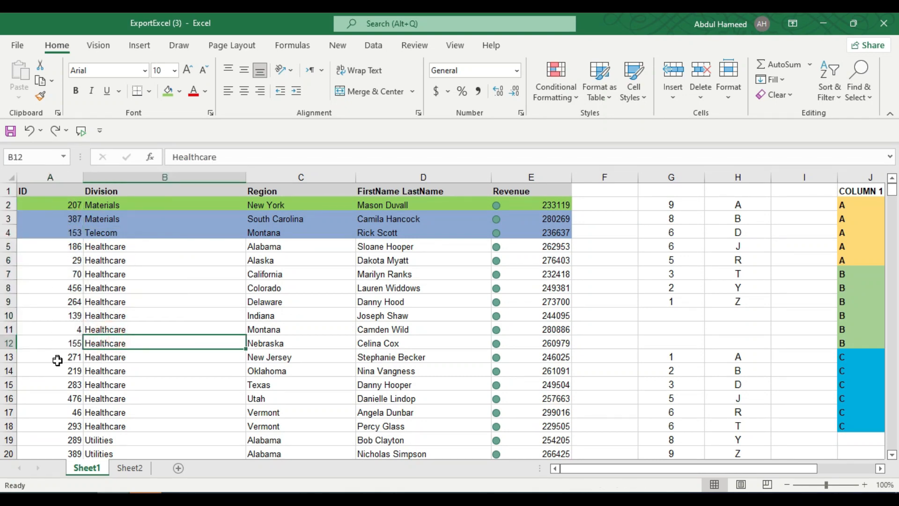
Sort the table by the ID column from smallest to largest and check the ID order.
{"action": "left_click", "coordinate": [31, 205]}
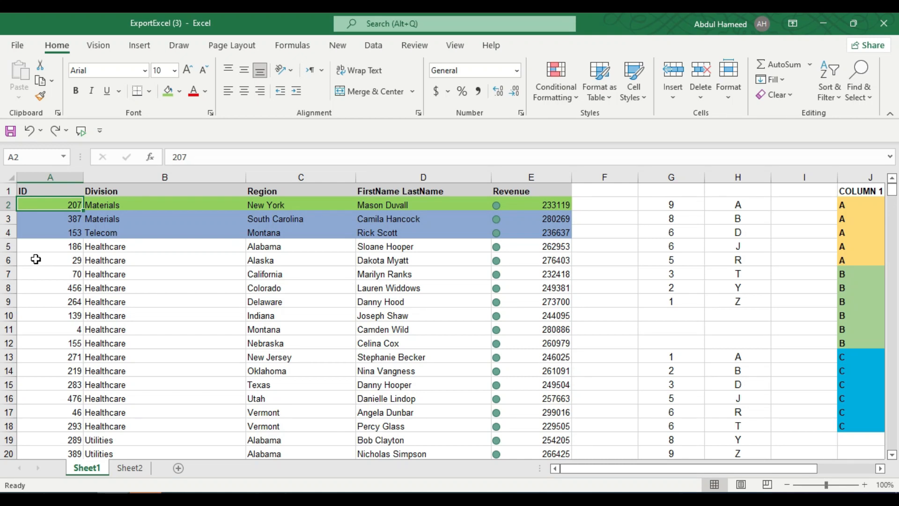
{"action": "right_click", "coordinate": [45, 205]}
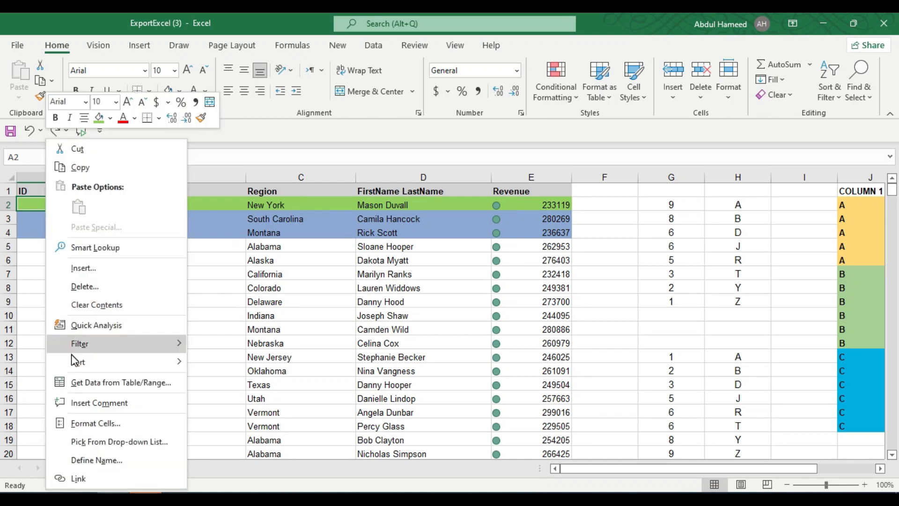
{"action": "mouse_move", "coordinate": [75, 361]}
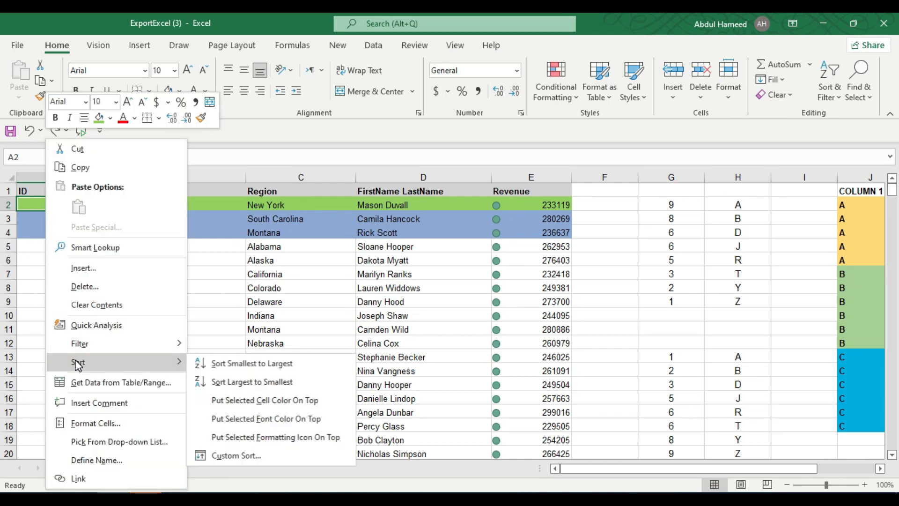
{"action": "left_click", "coordinate": [222, 364]}
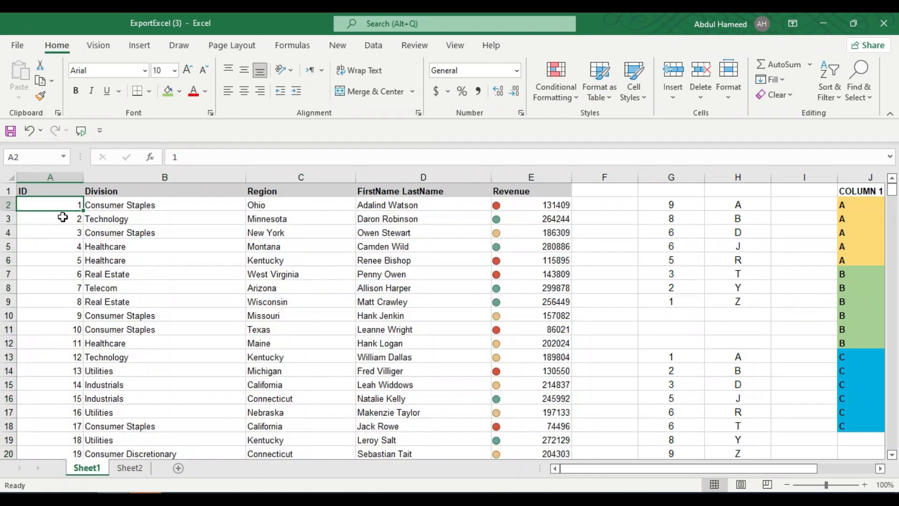
{"action": "scroll", "coordinate": [62, 225], "scroll_direction": "down", "scroll_amount": 2}
{"action": "scroll", "coordinate": [62, 229], "scroll_direction": "up", "scroll_amount": 2}
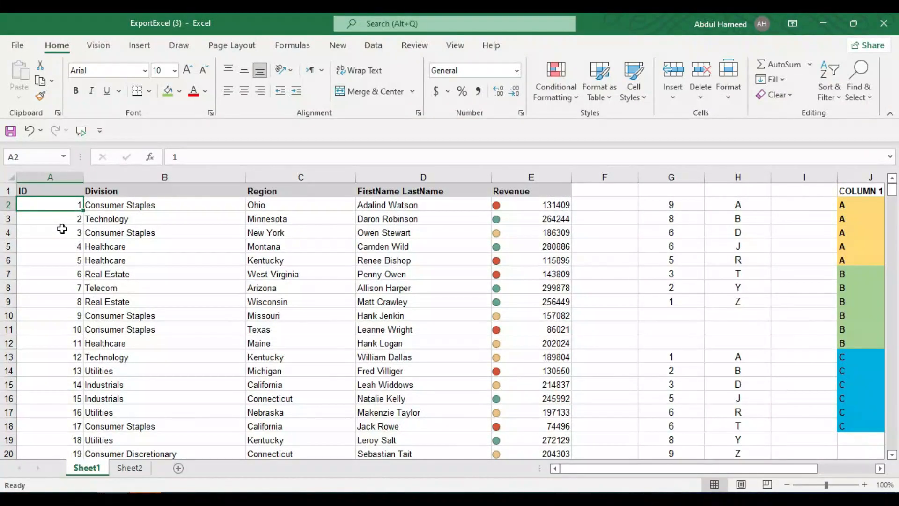